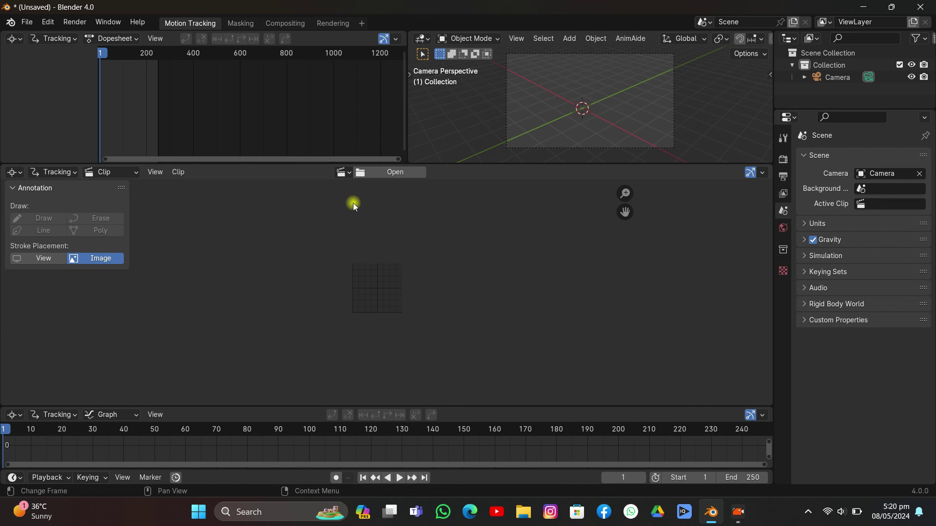
- Load 20240508_155726.mp4 from folder 21 into the Clip editor
click(383, 173)
scroll(137, 269, down, 3)
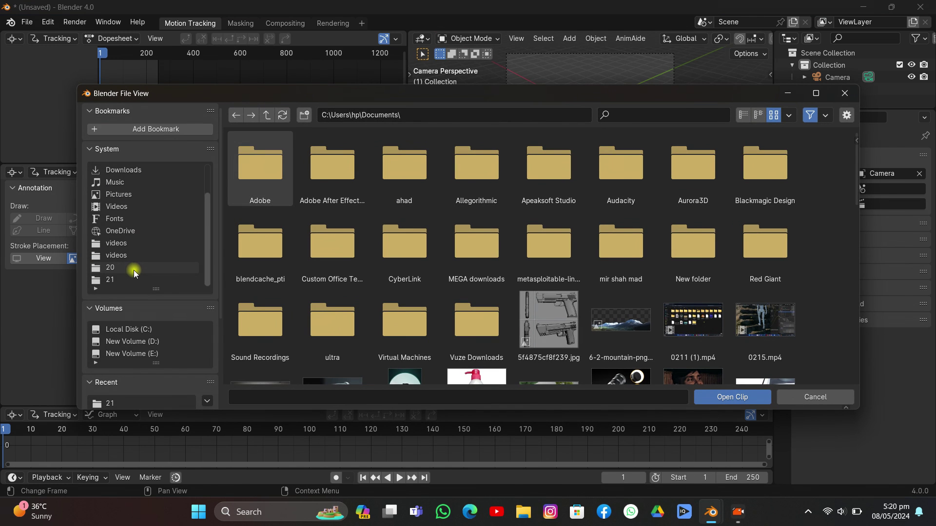
click(142, 276)
double_click(282, 163)
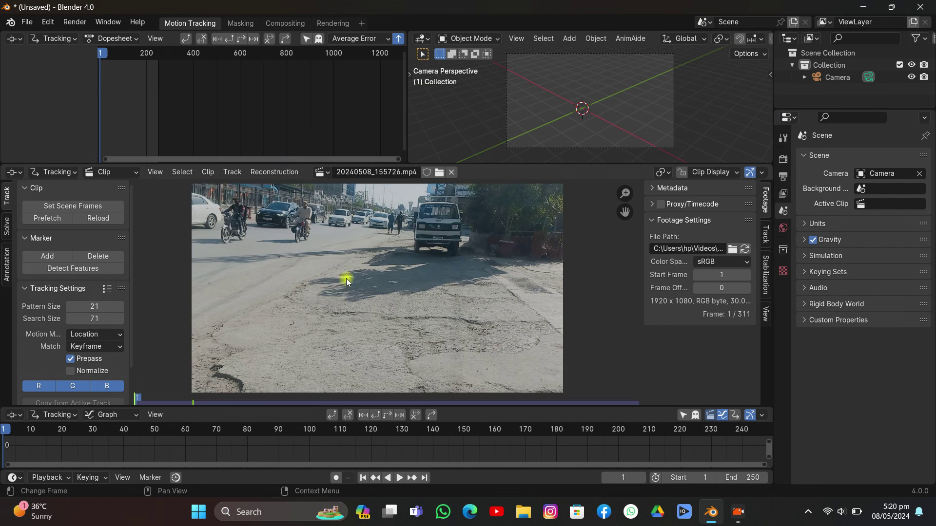
scroll(361, 284, down, 2)
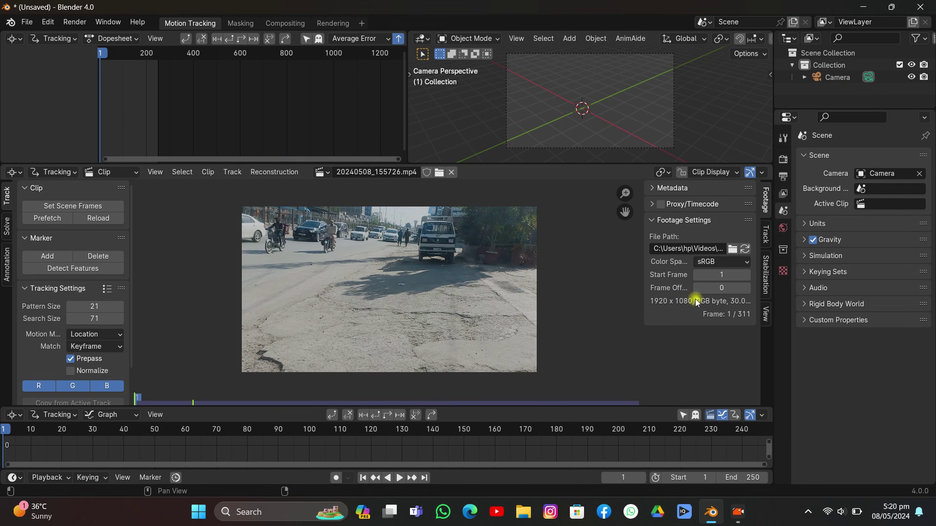
- Set the colour management view transform to Standard
click(783, 160)
scroll(824, 341, down, 1)
click(826, 477)
scroll(826, 479, down, 5)
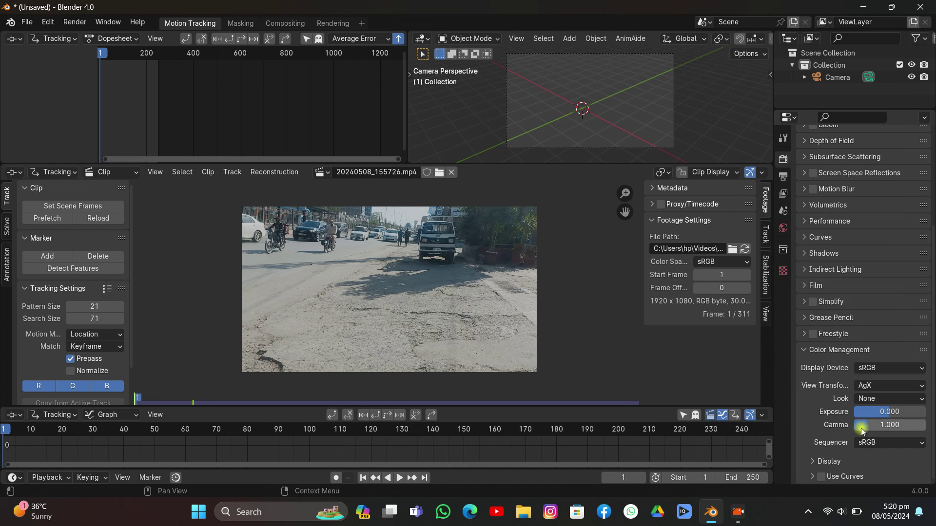
click(882, 386)
click(880, 406)
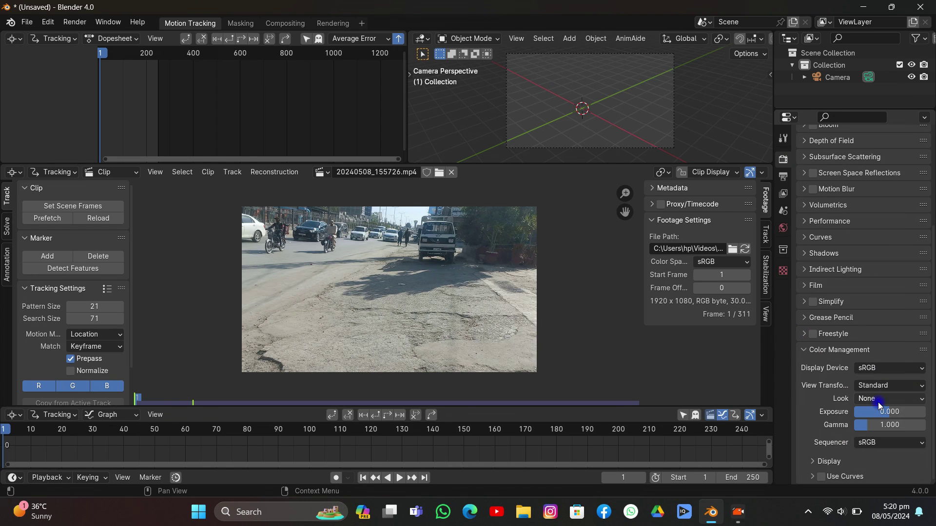
- Set the output frame rate to 30 fps
click(783, 176)
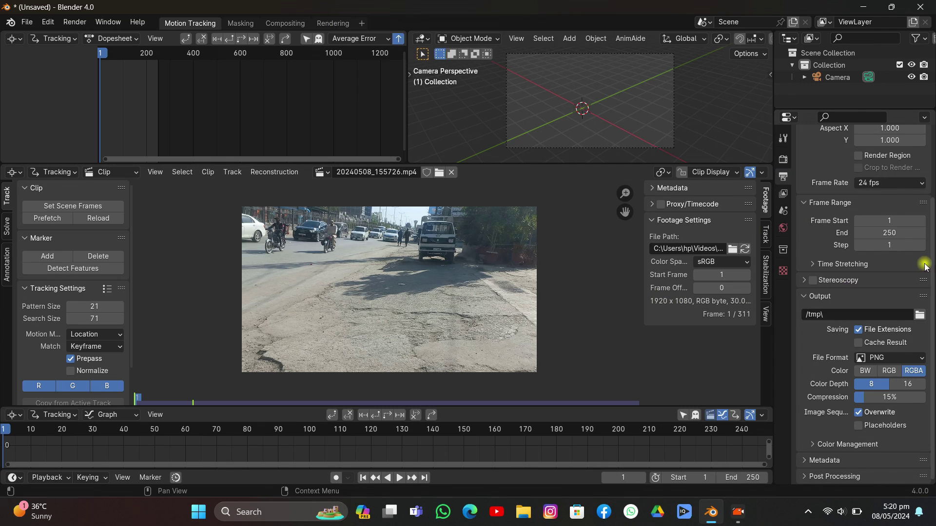
scroll(907, 244, up, 4)
click(890, 274)
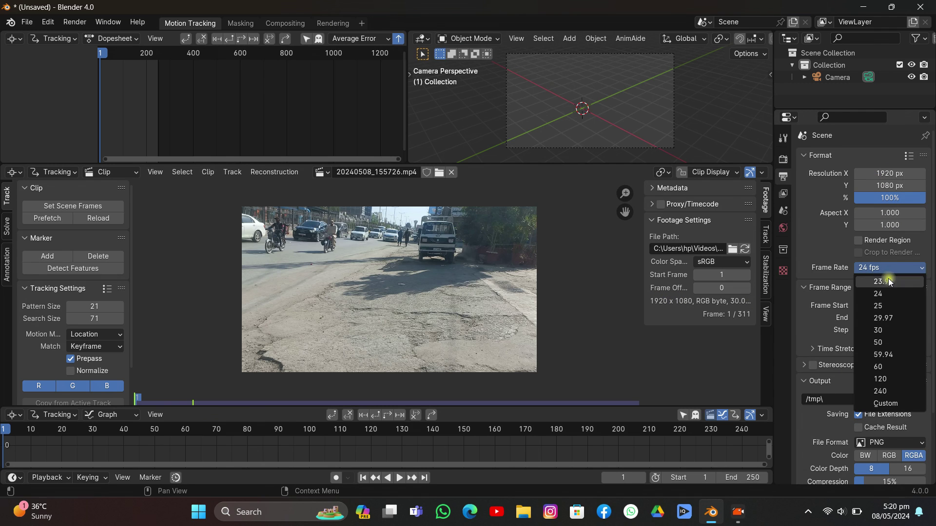
click(884, 321)
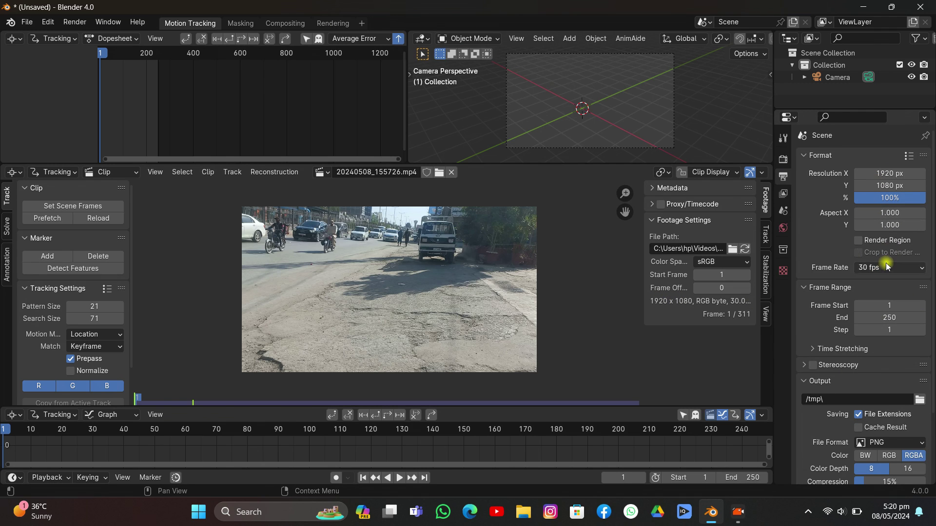
- Set the scene start frame to 100, prefetch the clip, and jump to the start
middle_drag(335, 263, 340, 266)
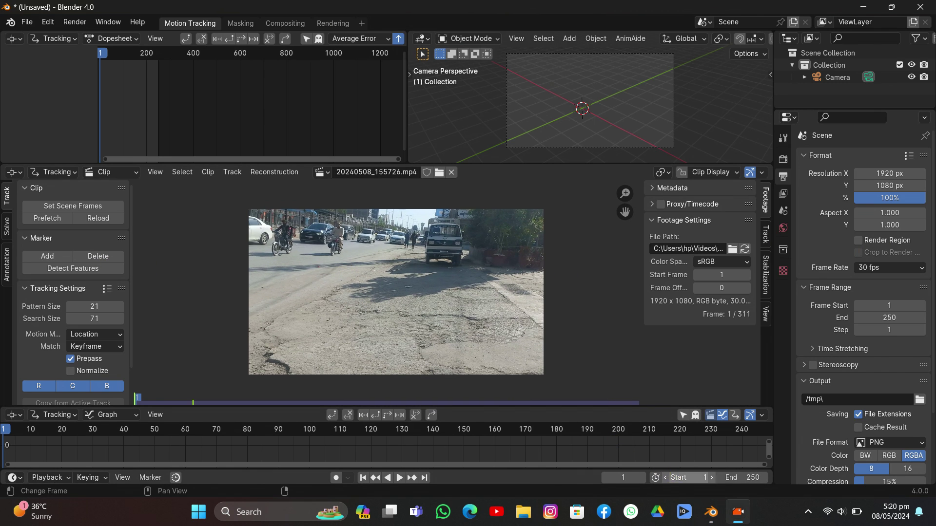
click(677, 475)
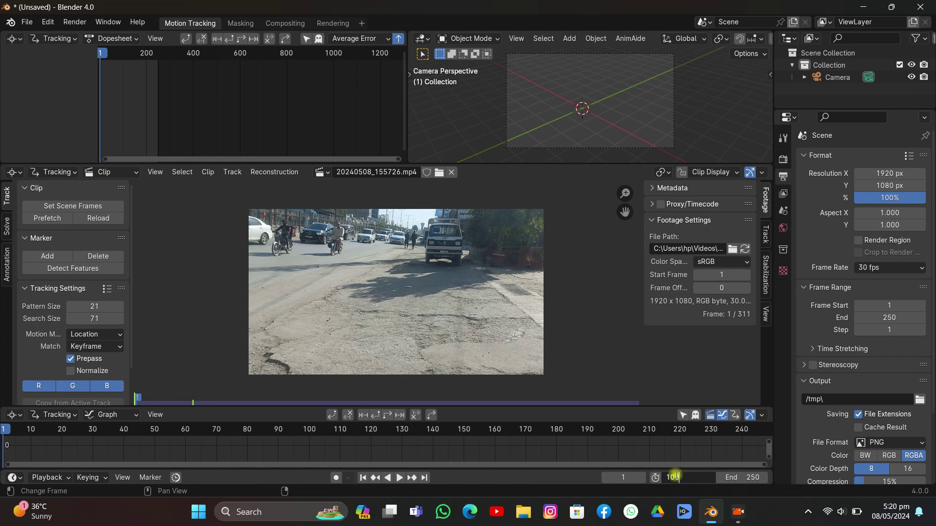
click(500, 337)
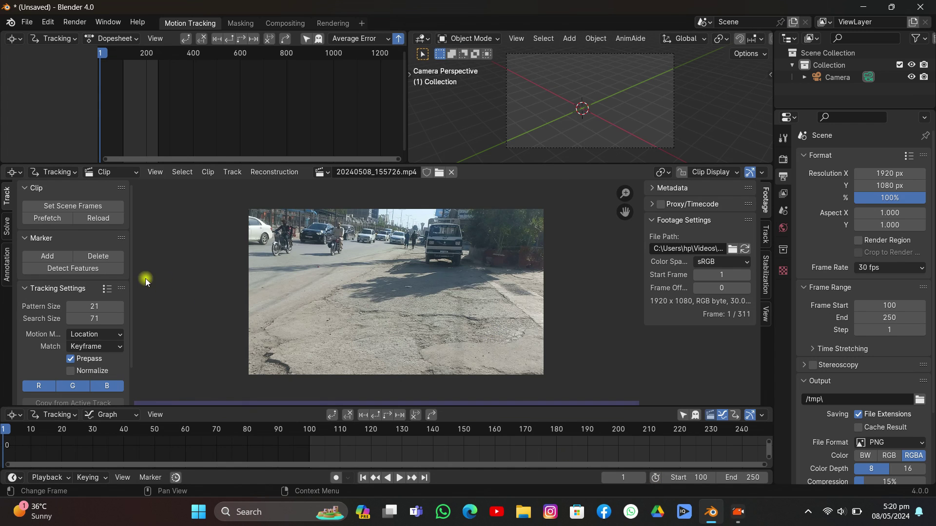
click(49, 220)
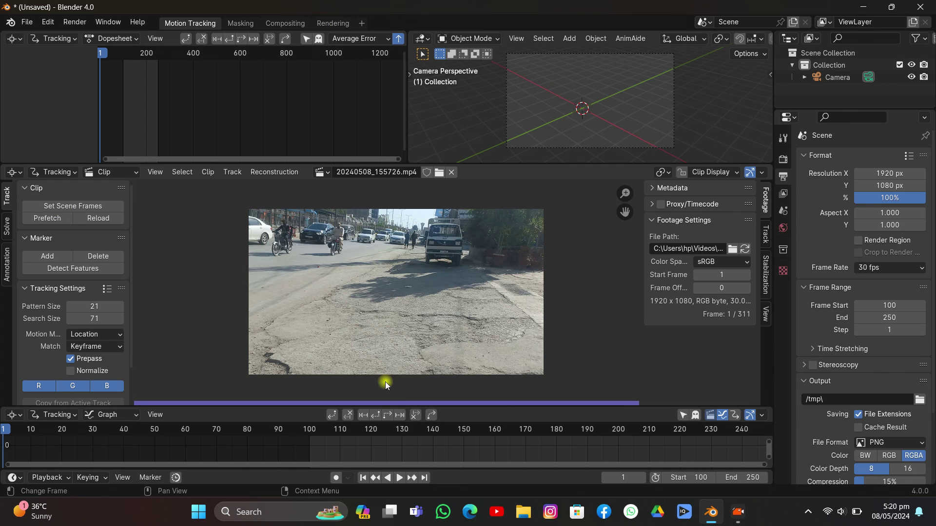
click(362, 479)
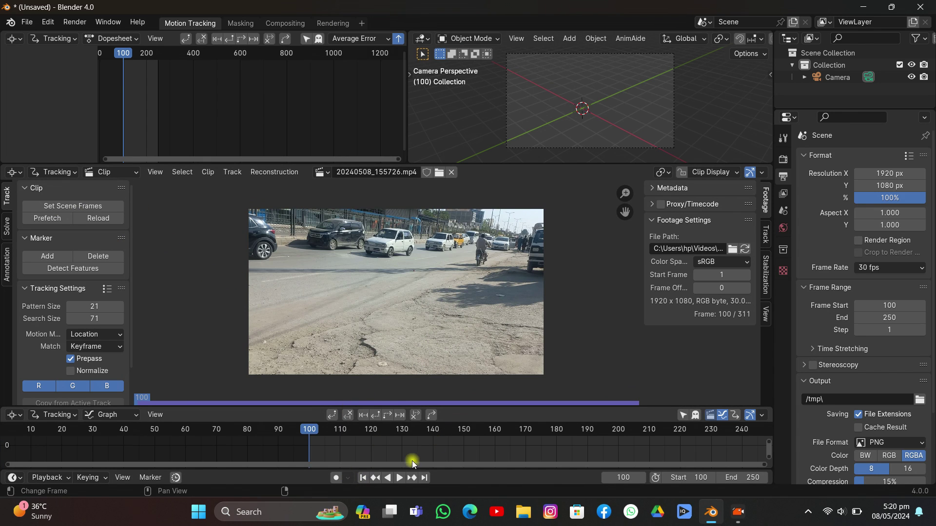
- Set the motion model to Perspective and detect features across the footage
middle_drag(322, 431, 162, 435)
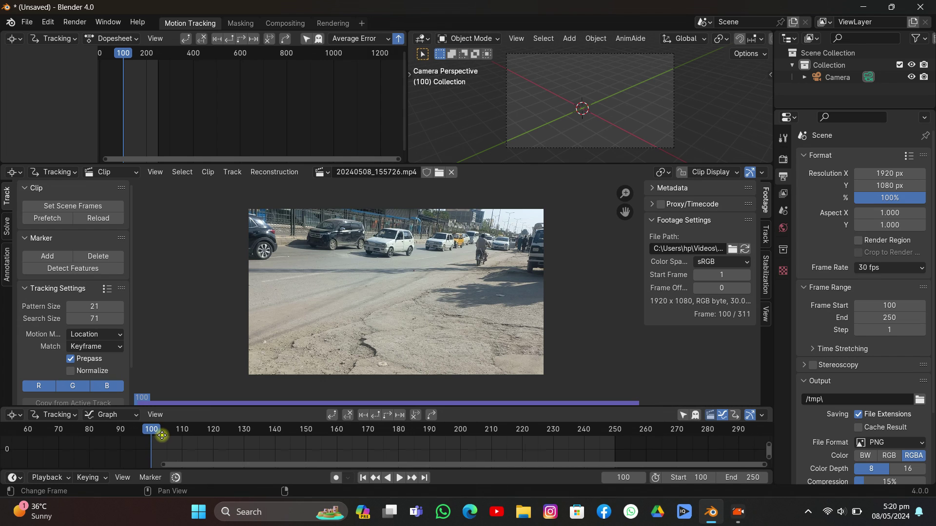
click(121, 227)
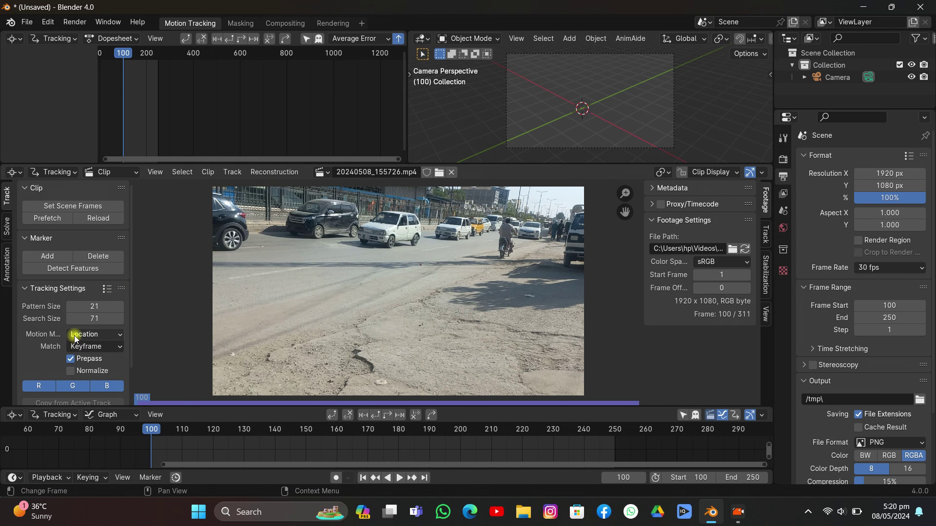
click(76, 335)
click(92, 349)
click(45, 268)
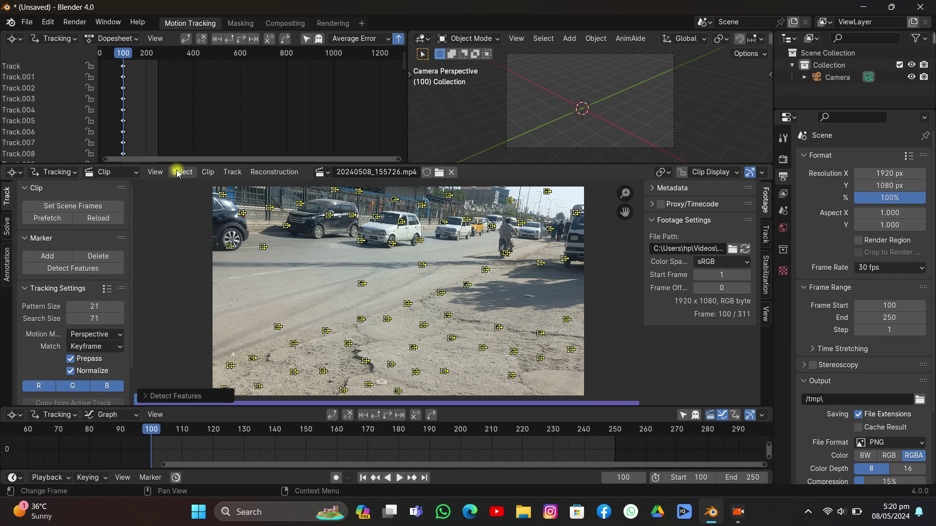
- Box-select the markers on the parked cars at the top and the black car
click(244, 268)
click(182, 172)
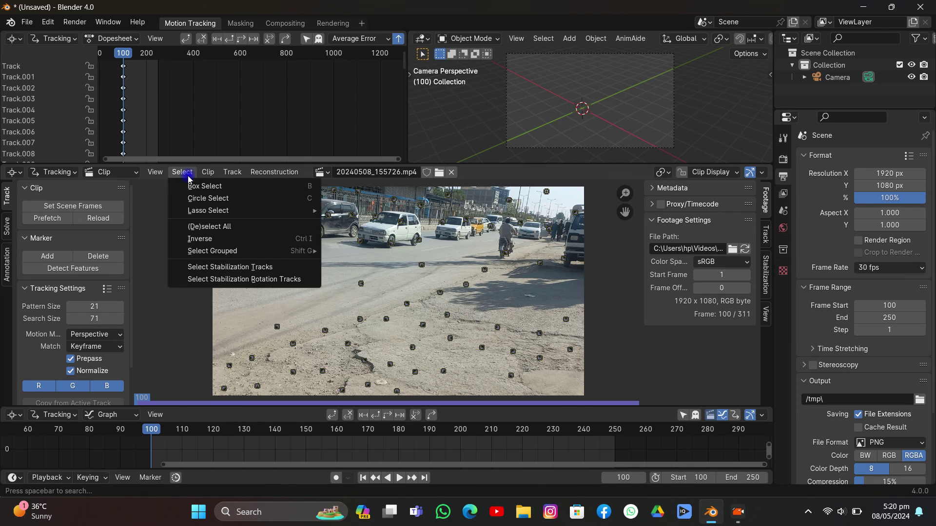
click(210, 190)
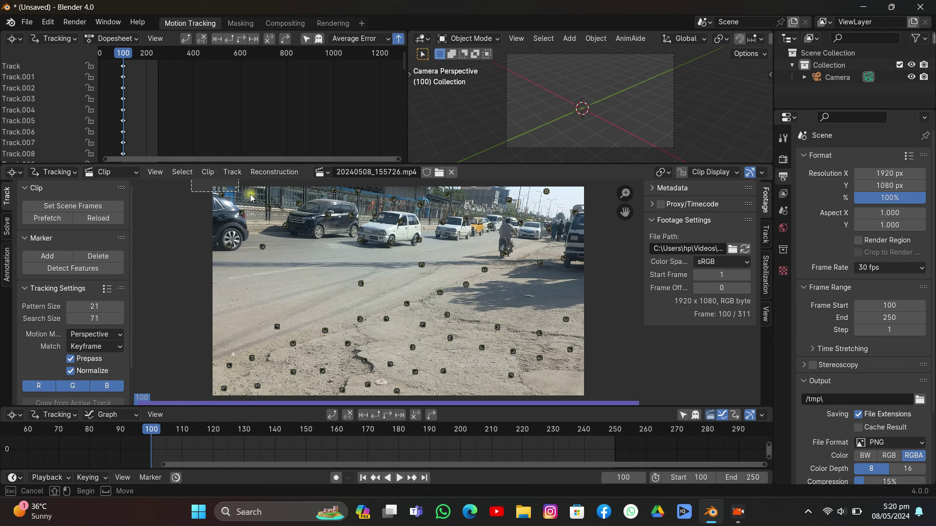
drag(192, 180, 516, 232)
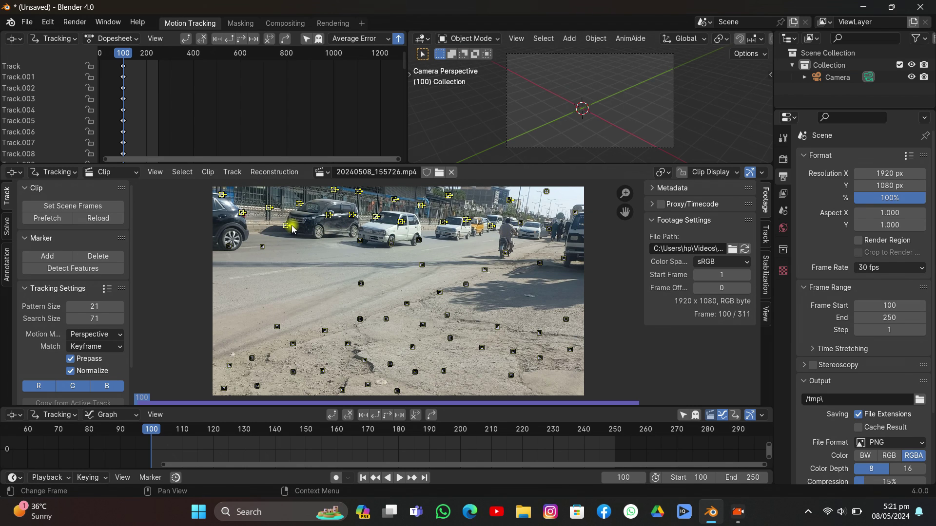
click(181, 173)
click(184, 185)
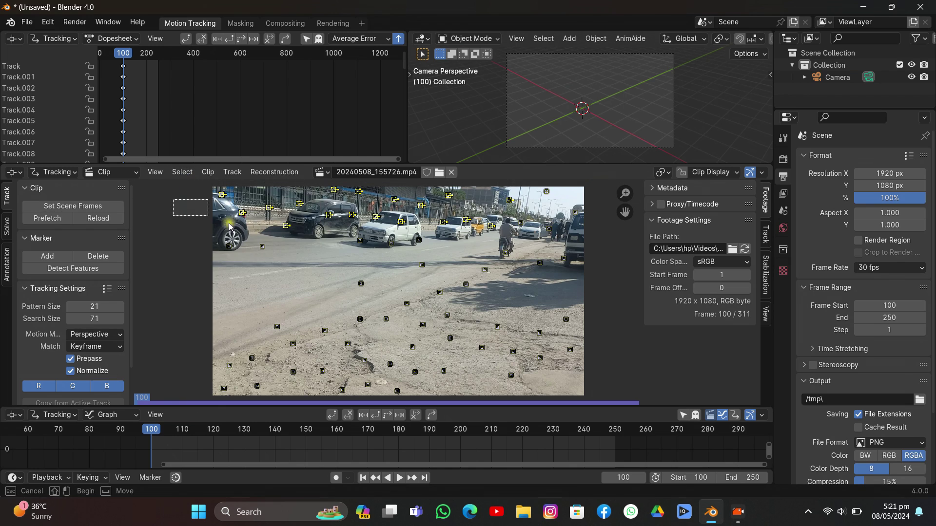
drag(229, 225, 435, 245)
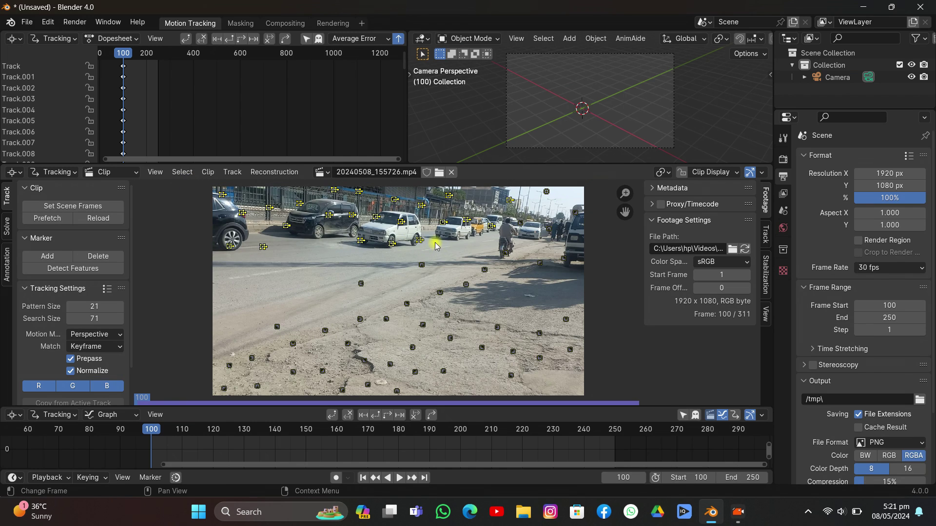
- Delete the selected car markers and track all remaining markers forward to frame 250
key(x)
click(382, 235)
key(a)
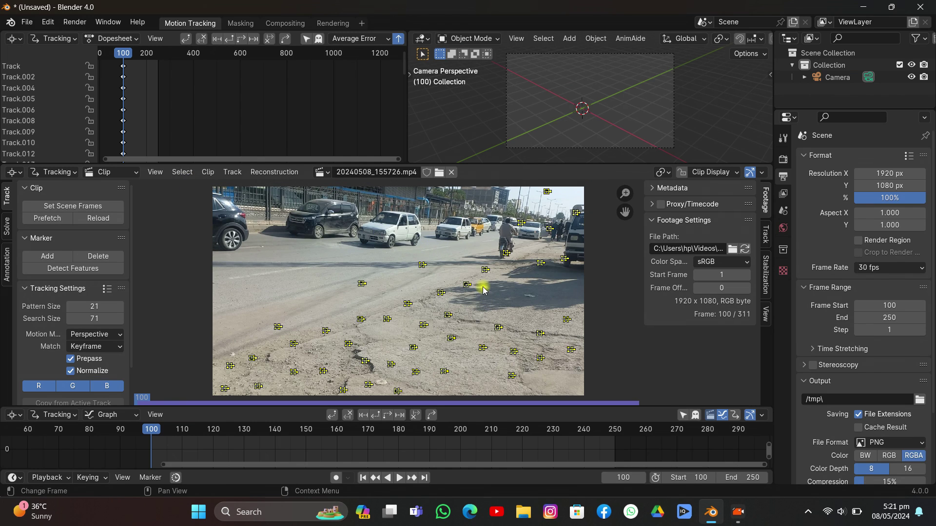
click(387, 415)
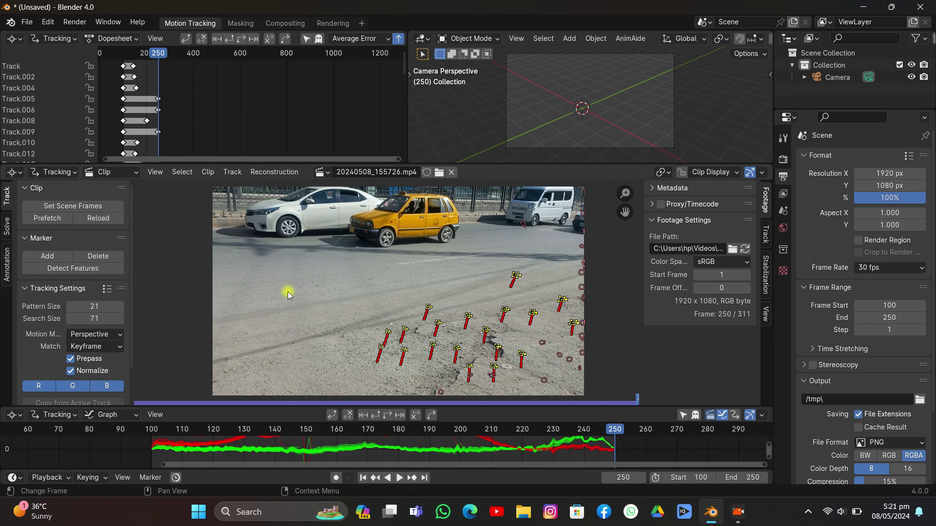
- Detect additional features at frame 250 and track them backward to frame 100
click(56, 270)
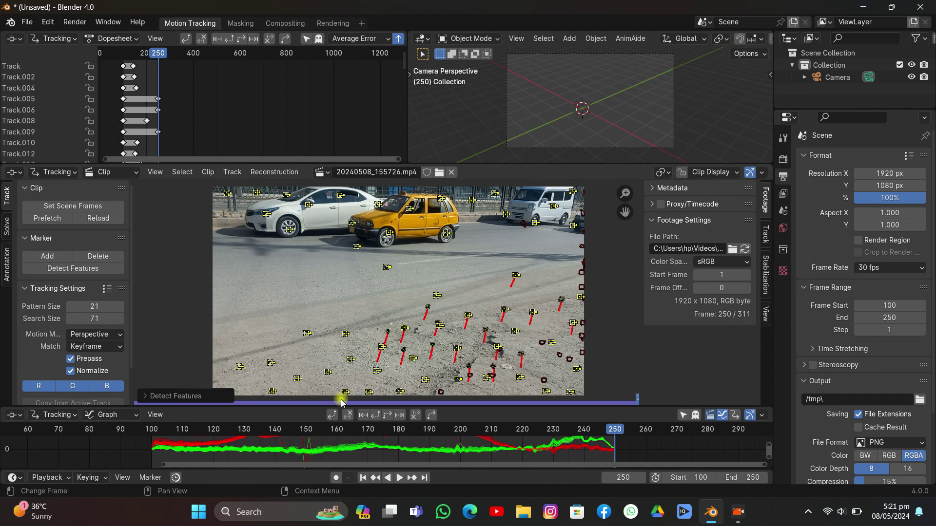
key(ctrl+shift+t)
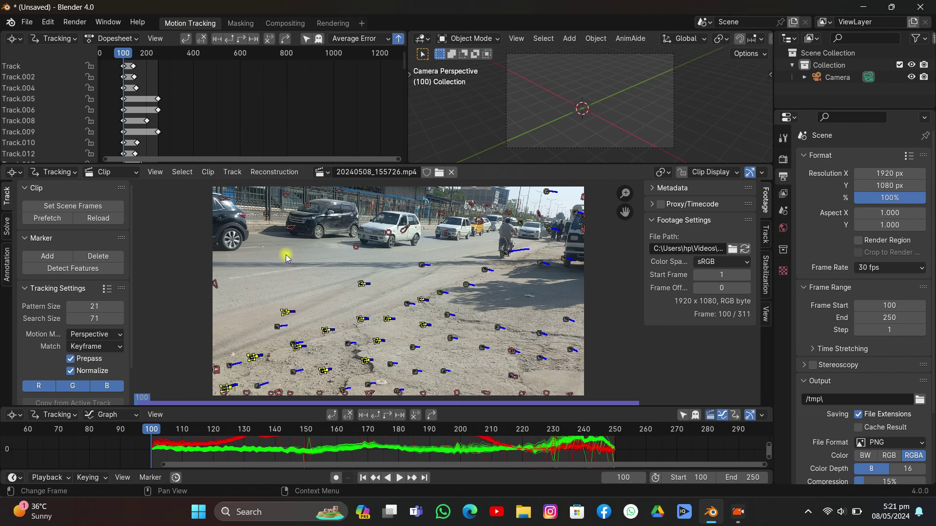
click(311, 244)
- Box-select and delete the markers over the cars in the upper footage
click(181, 171)
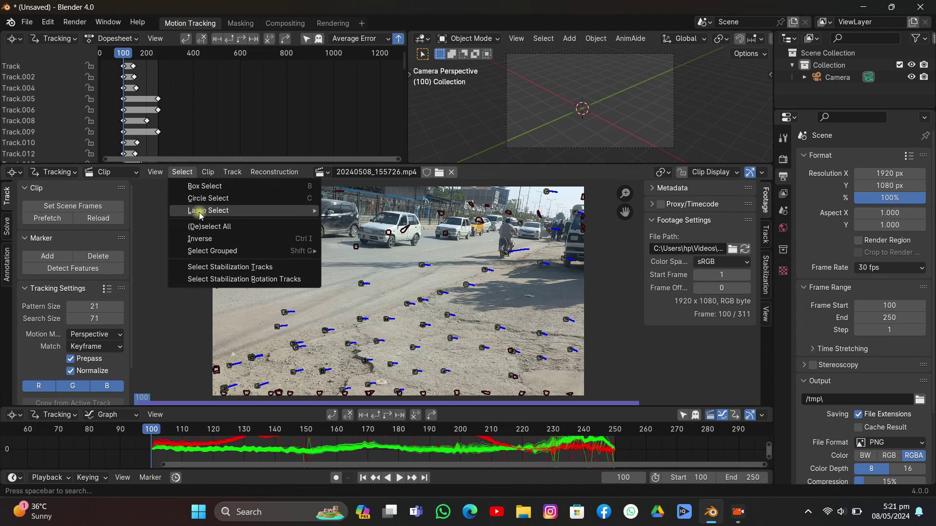
click(187, 192)
drag(186, 192, 554, 236)
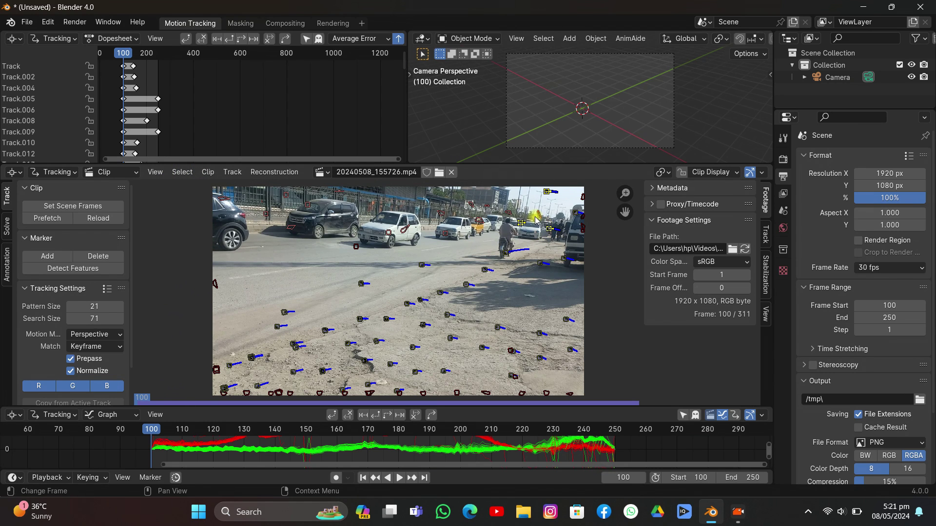
click(209, 197)
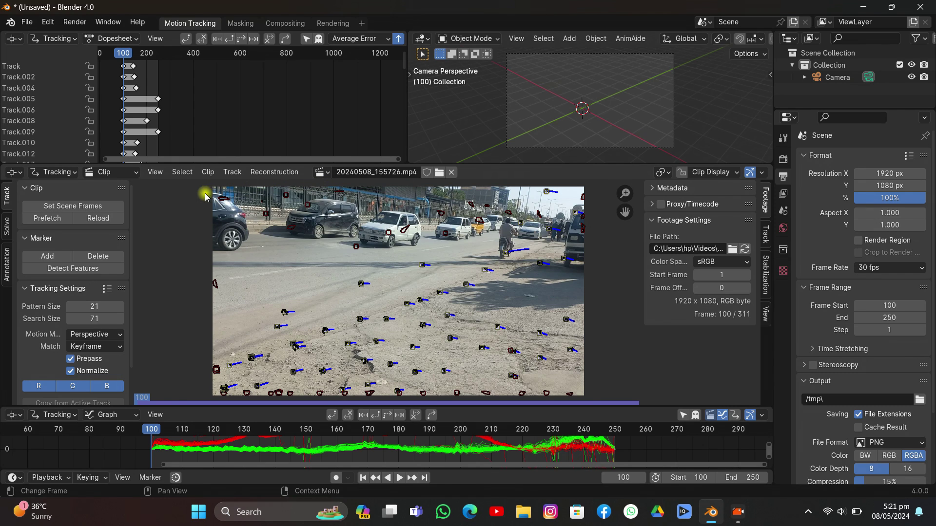
drag(172, 180, 488, 255)
key(x)
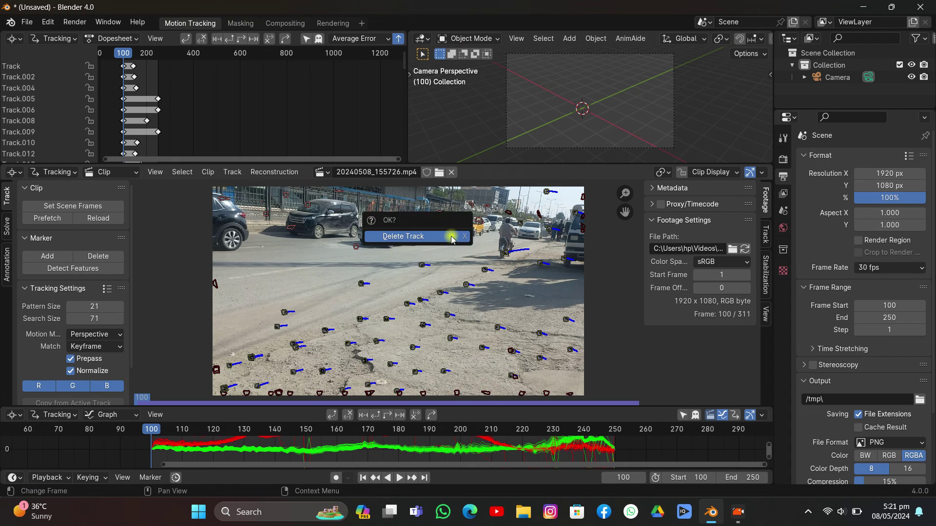
click(450, 238)
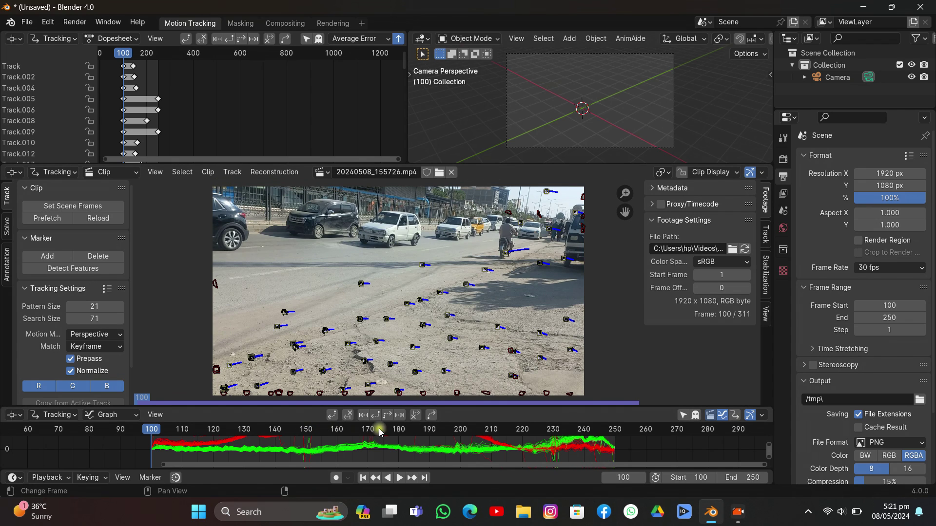
- Delete the stray track on the yellow car's roof around frame 220
drag(390, 431, 522, 432)
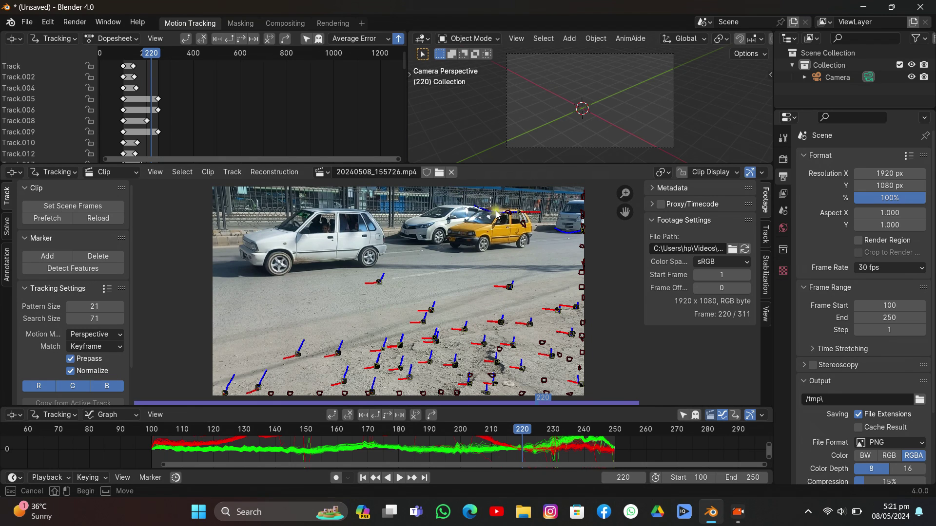
click(534, 229)
key(Delete)
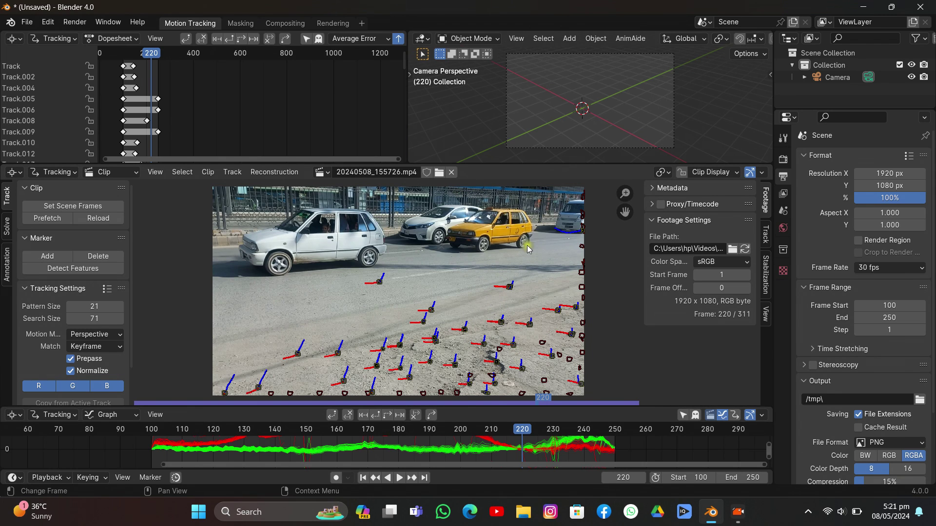
- Set keyframes A 130 and B 200, refine focal length, optical centre and distortion, and solve
click(7, 226)
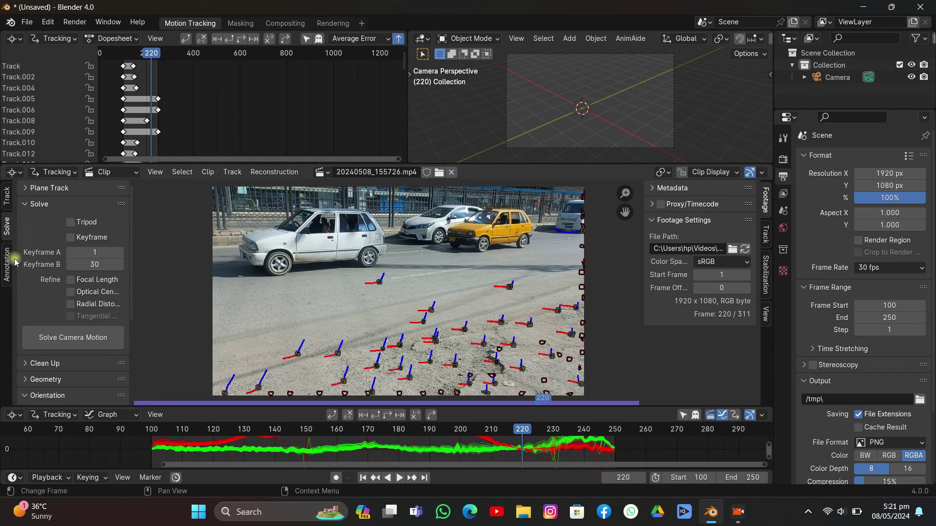
drag(200, 429, 242, 429)
click(98, 252)
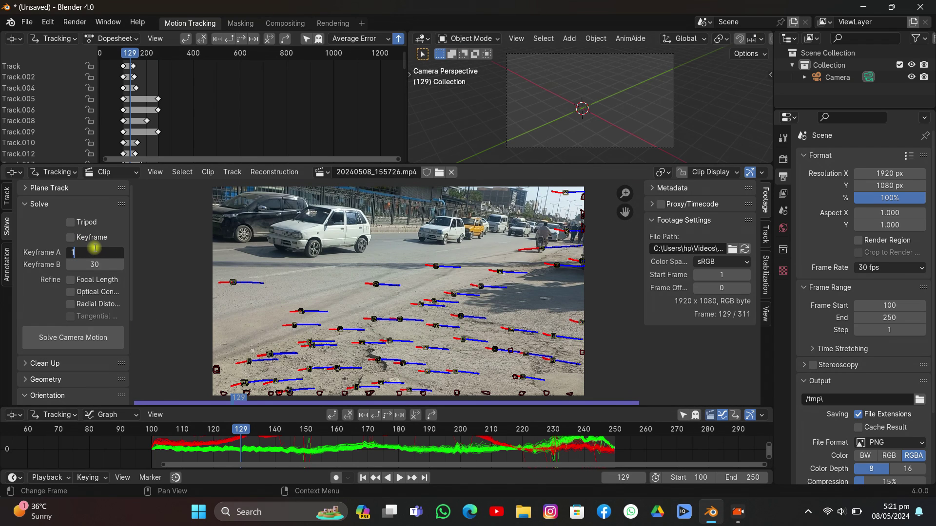
text(130)
key(Return)
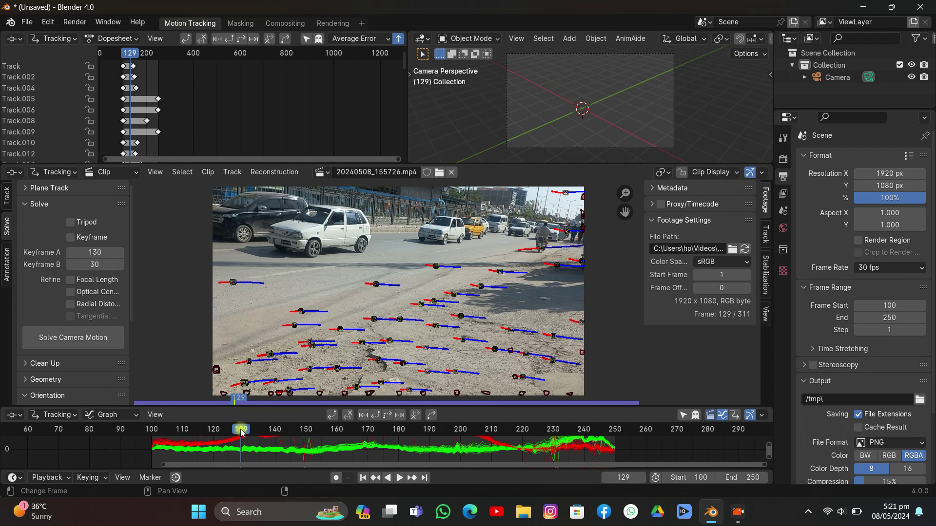
drag(242, 434, 544, 454)
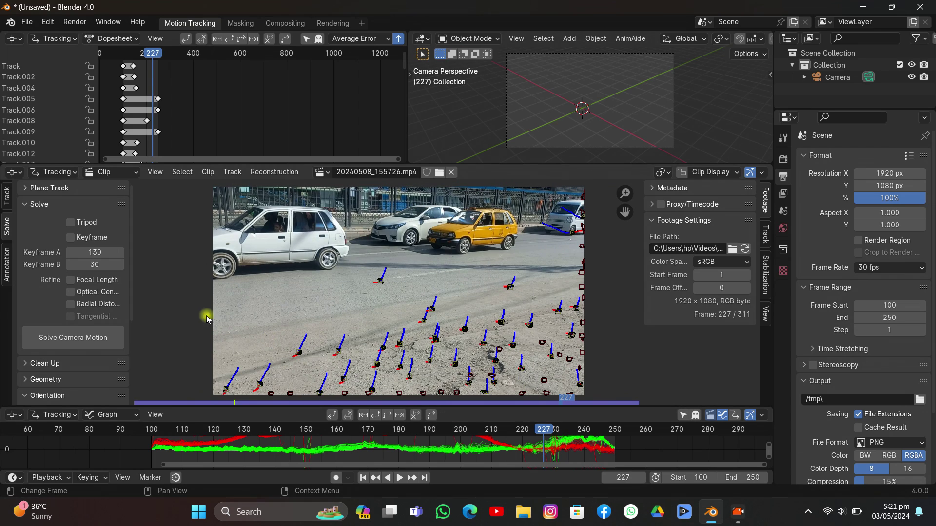
click(100, 268)
text(200)
key(Return)
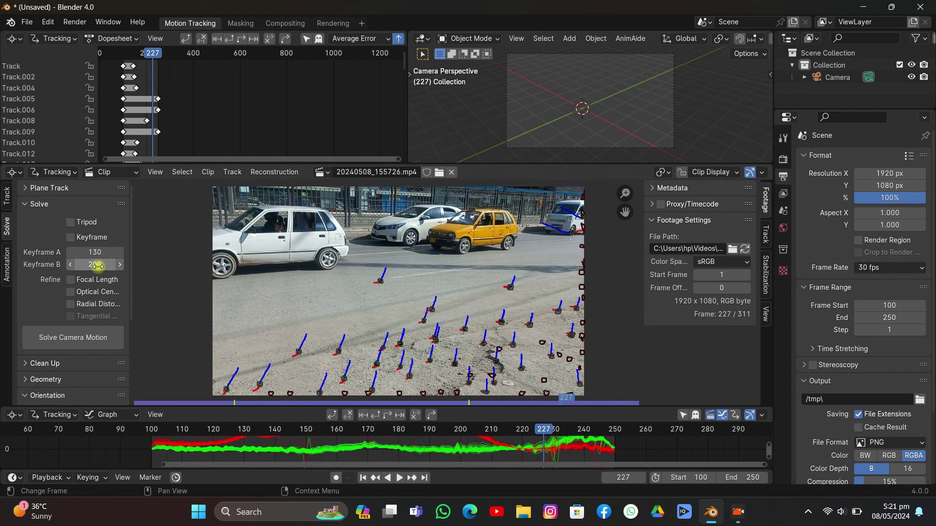
drag(83, 291, 80, 303)
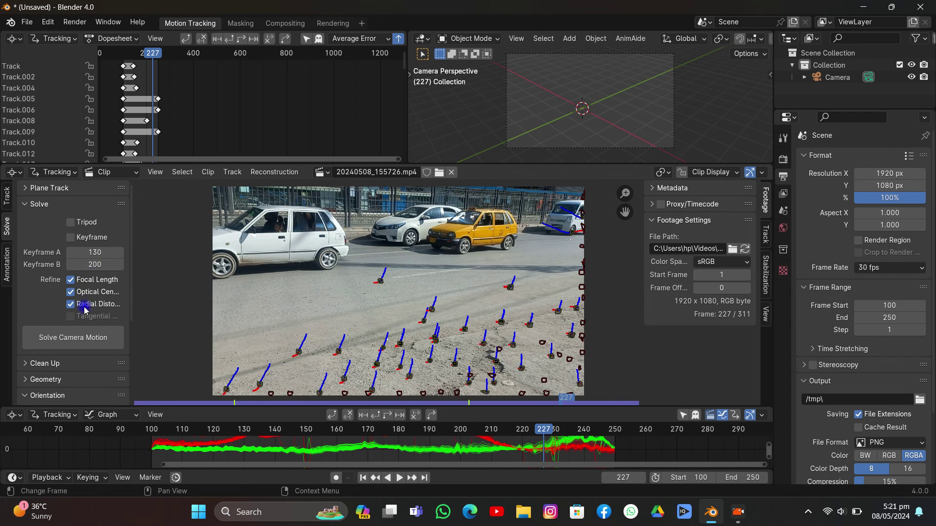
click(73, 336)
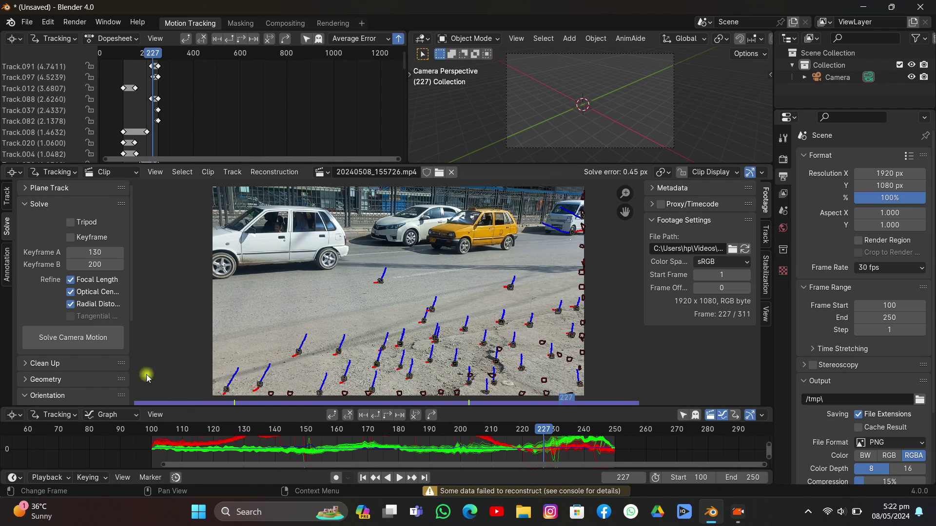
- Filter tracks at a 7.01 threshold, delete the 27 flagged tracks, and re-solve to 0.18 px
scroll(39, 331, down, 3)
click(39, 290)
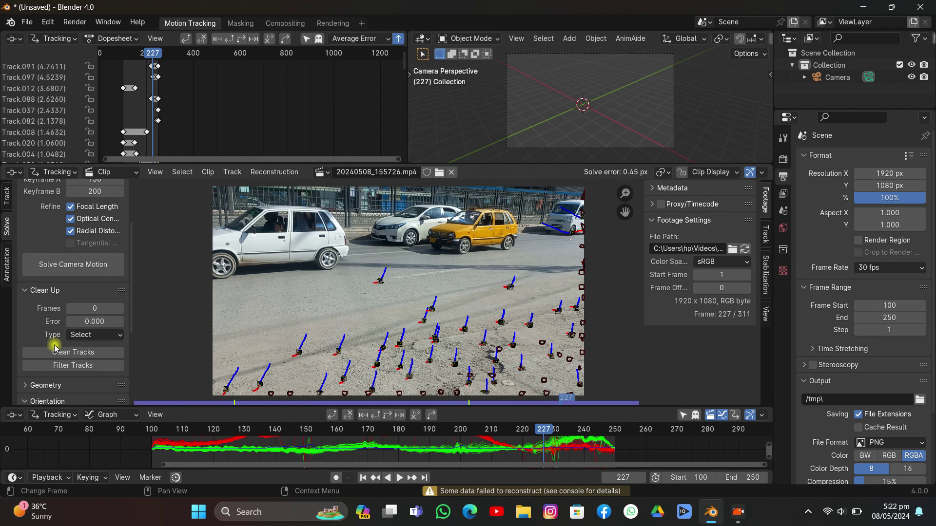
click(51, 366)
click(195, 396)
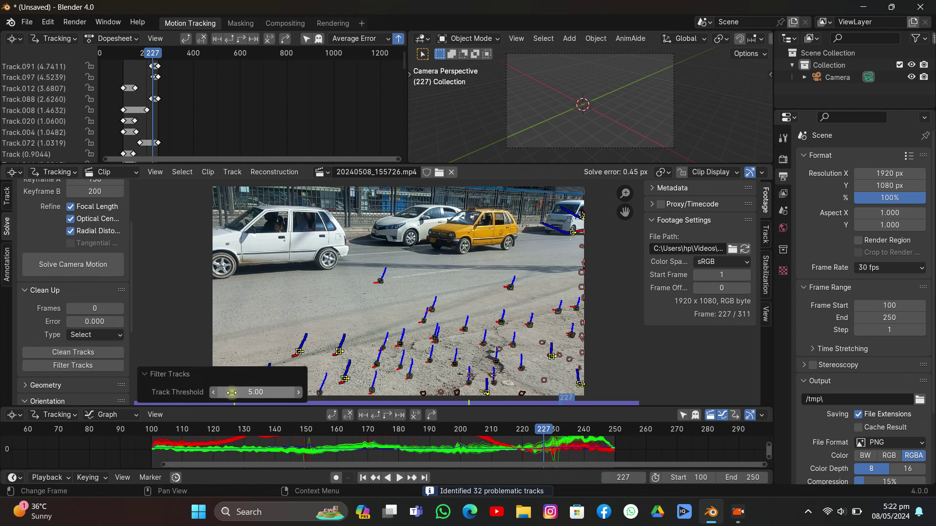
mouse_move(255, 392)
mouse_down()
mouse_move(293, 392)
mouse_move(263, 393)
mouse_up()
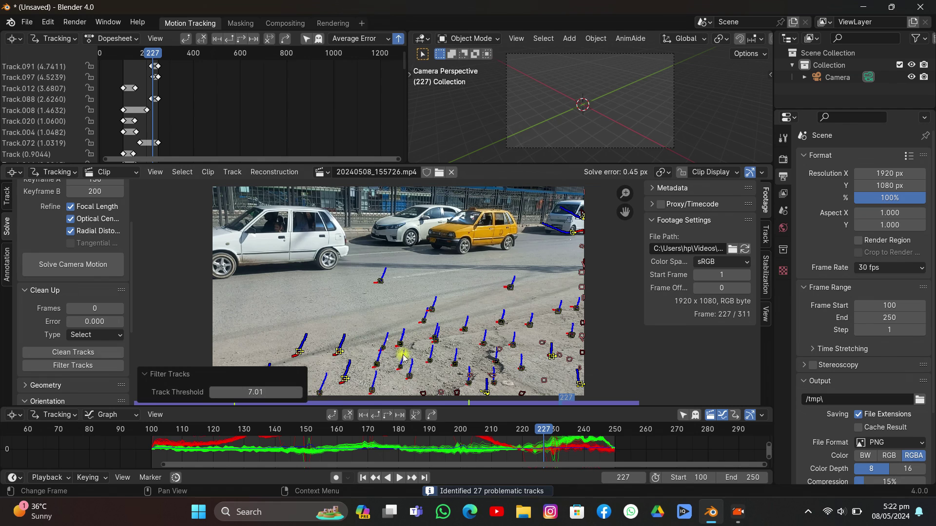
key(x)
click(400, 287)
click(64, 264)
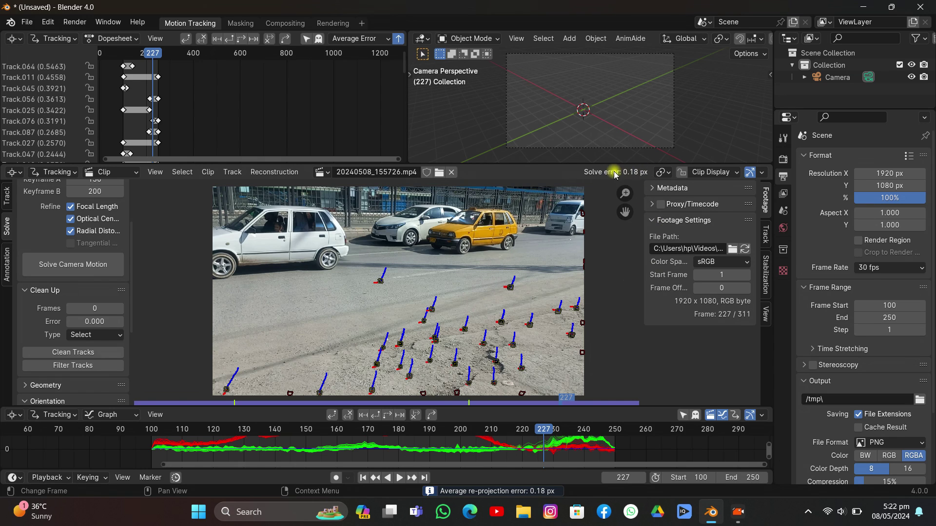
- Set the scene origin at a selected road-surface track
scroll(61, 321, down, 6)
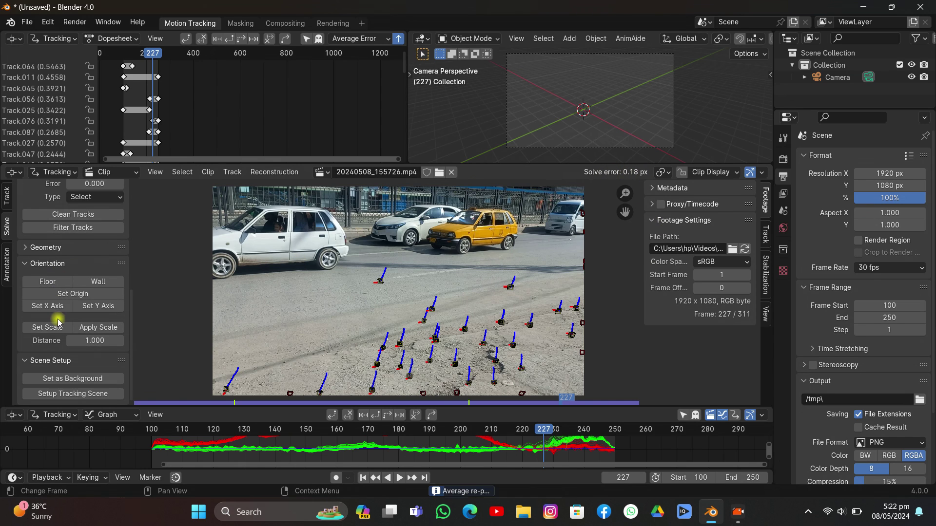
scroll(464, 302, up, 4)
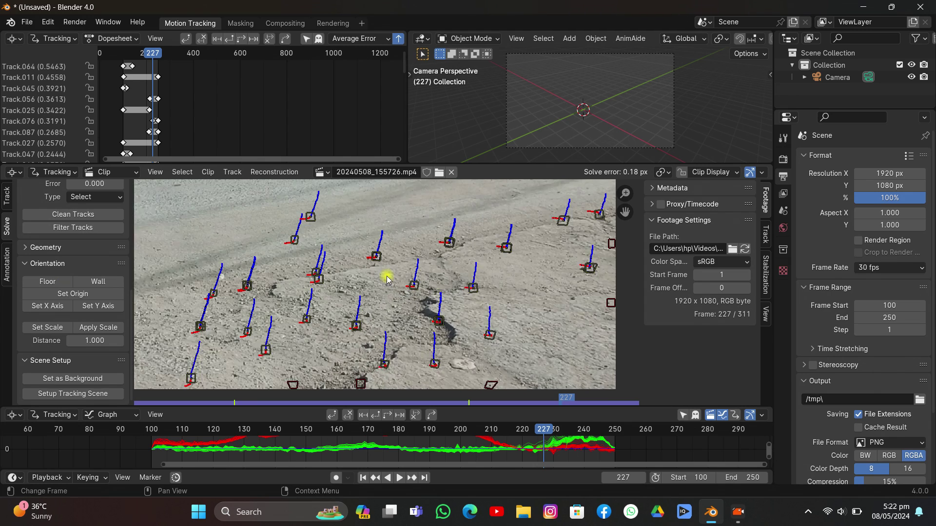
scroll(387, 276, up, 1)
click(372, 247)
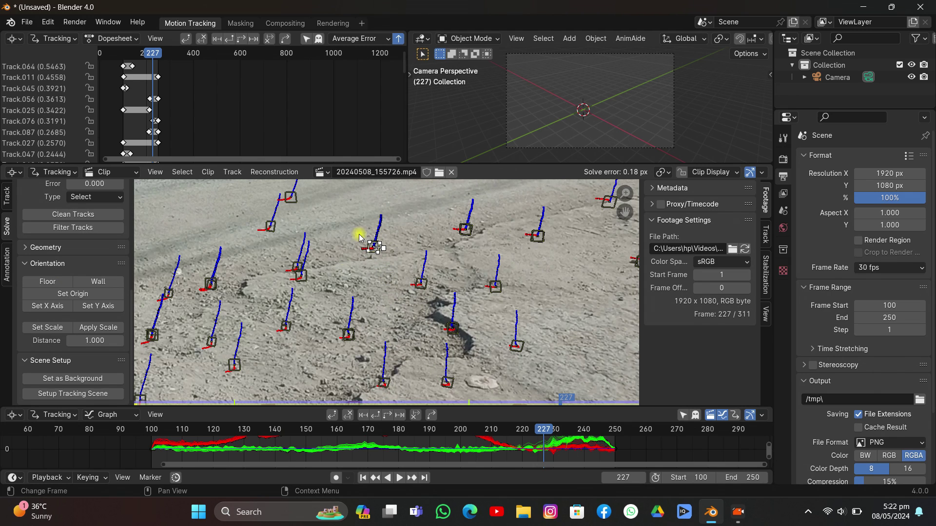
drag(369, 427, 534, 429)
scroll(326, 341, down, 5)
click(64, 292)
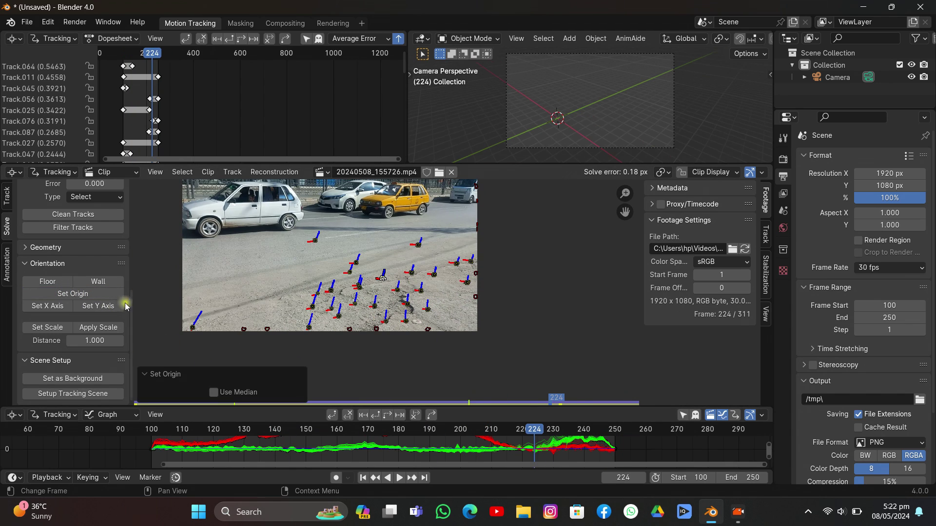
- Select three road tracks and define them as the floor plane
scroll(357, 289, up, 4)
alt+scroll(360, 288, up, 20)
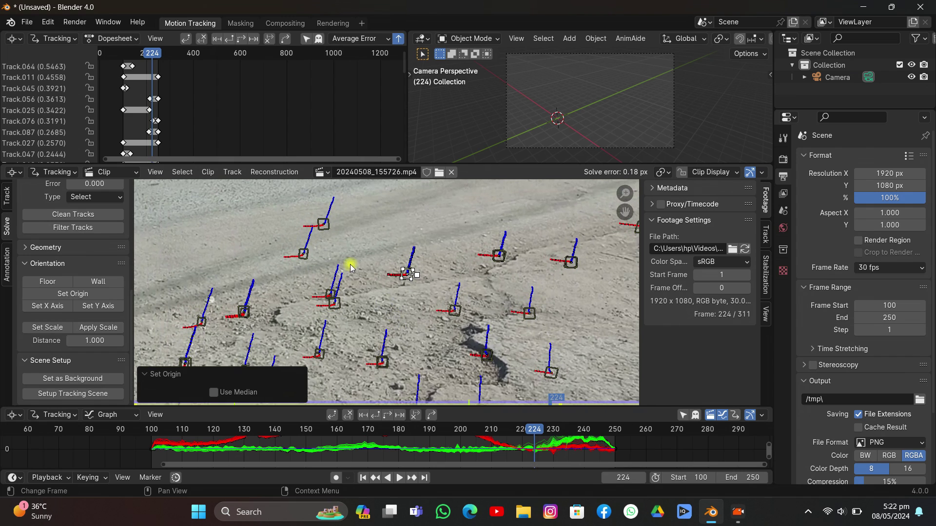
shift+click(375, 258)
shift+click(210, 307)
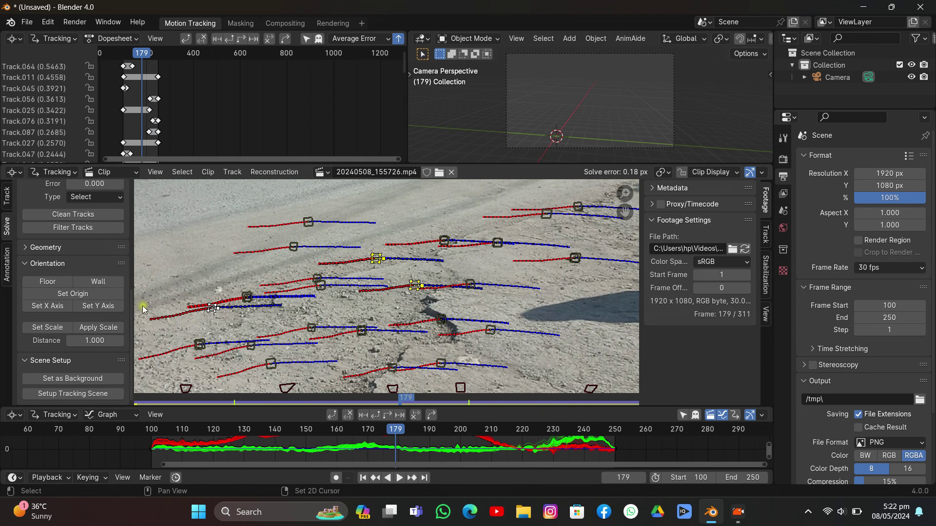
click(49, 284)
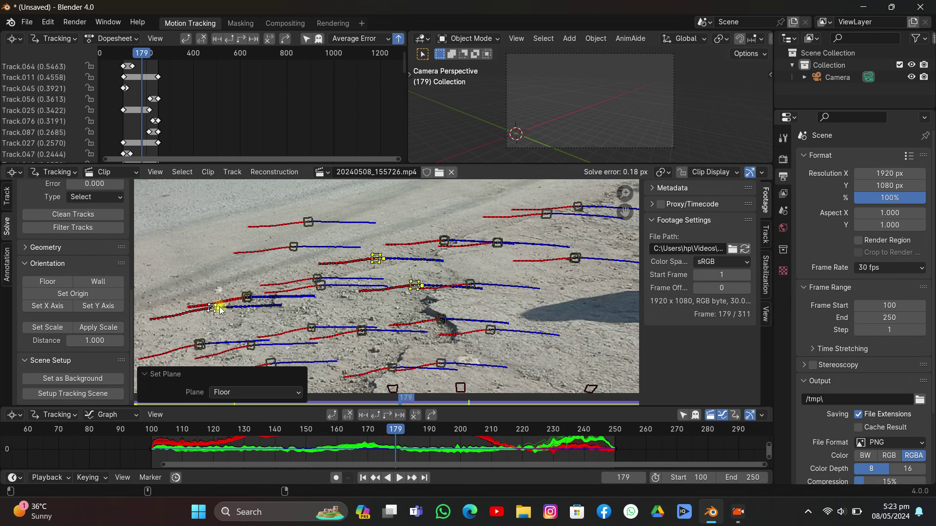
scroll(361, 287, down, 1)
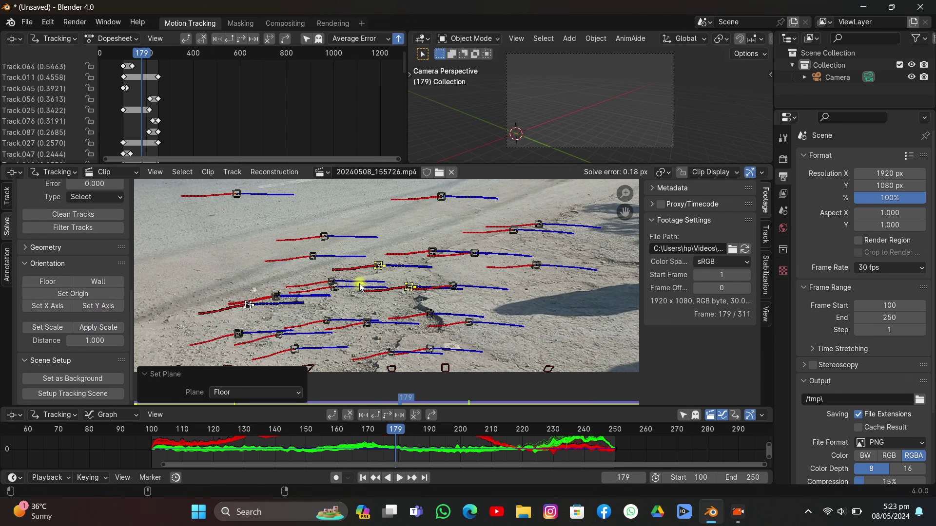
scroll(360, 288, up, 1)
scroll(366, 282, down, 3)
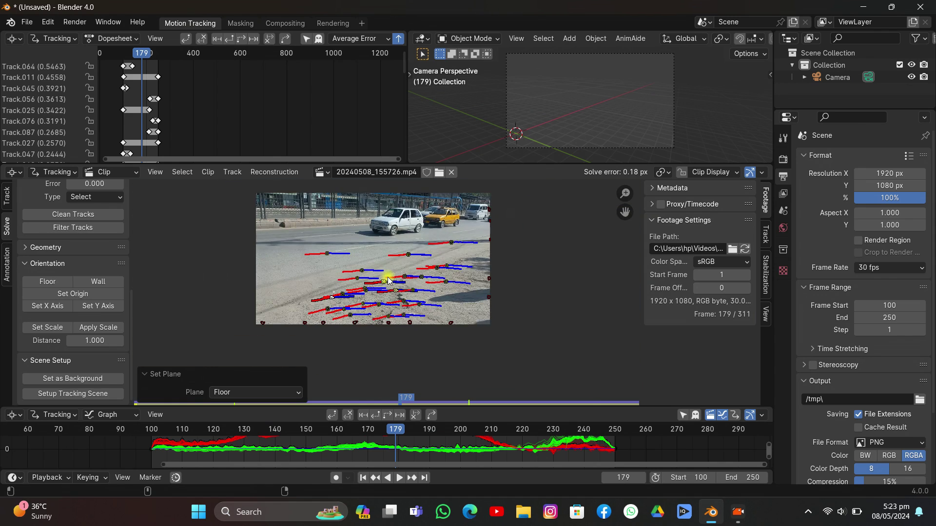
scroll(375, 288, up, 3)
scroll(390, 291, up, 2)
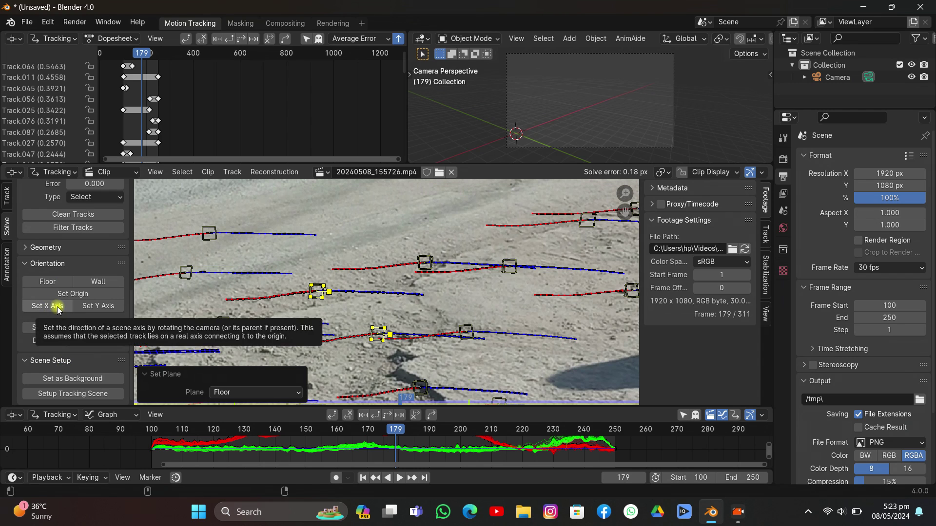
- Set the X axis from a ground track, trying several tracks before settling on the upper one
click(64, 384)
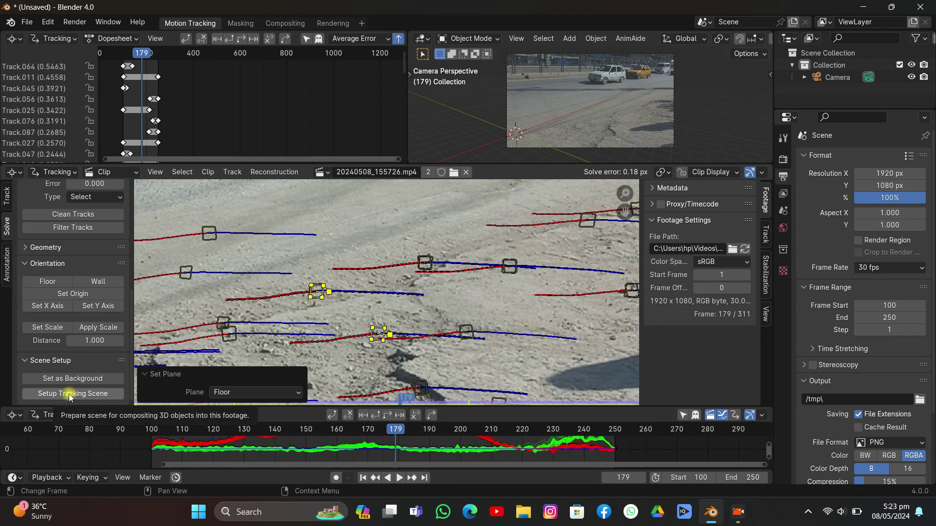
scroll(392, 308, up, 1)
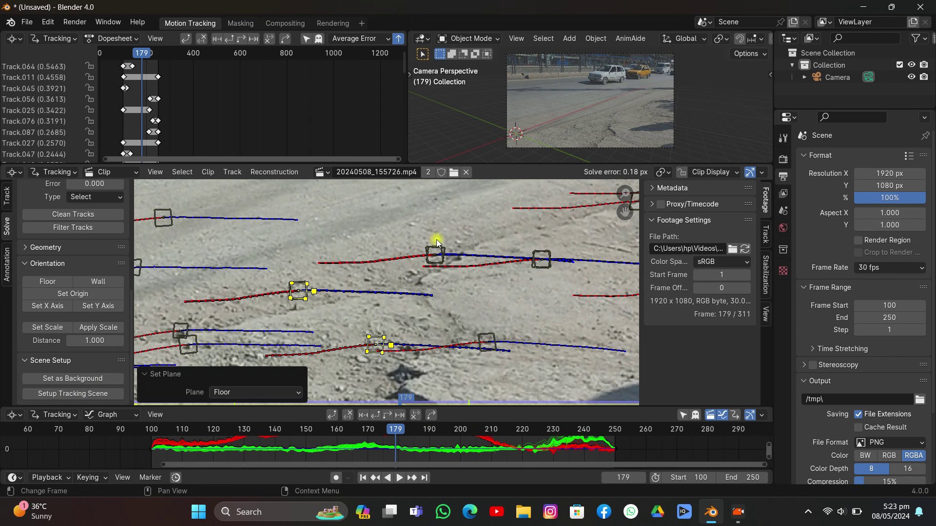
click(435, 254)
click(46, 311)
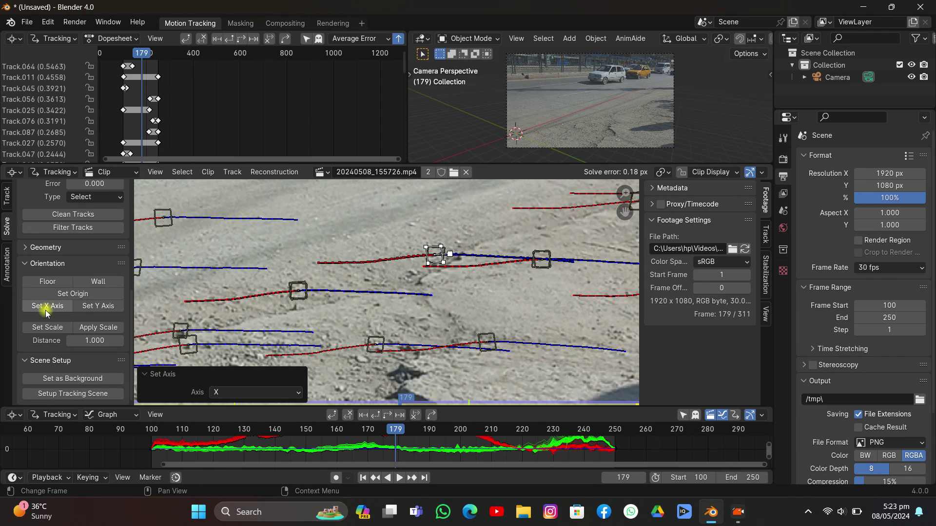
middle_drag(428, 267, 367, 281)
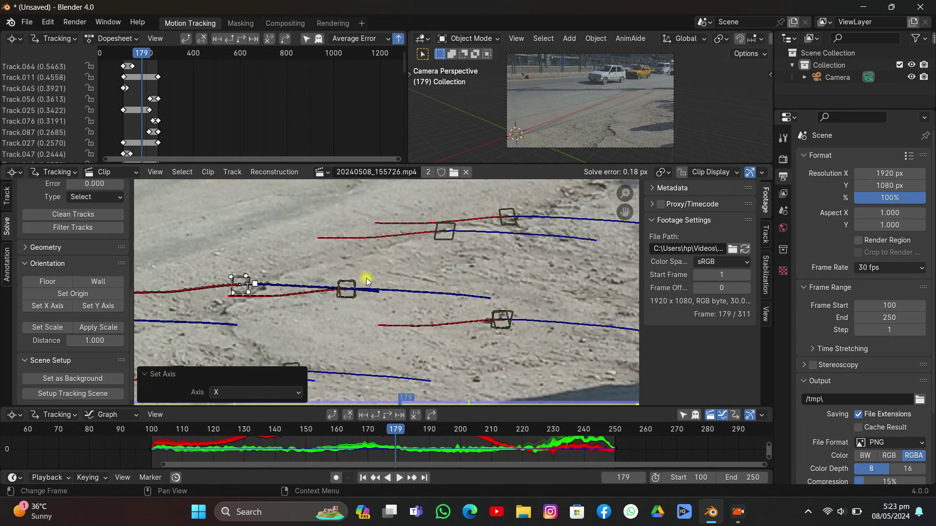
click(451, 239)
click(61, 308)
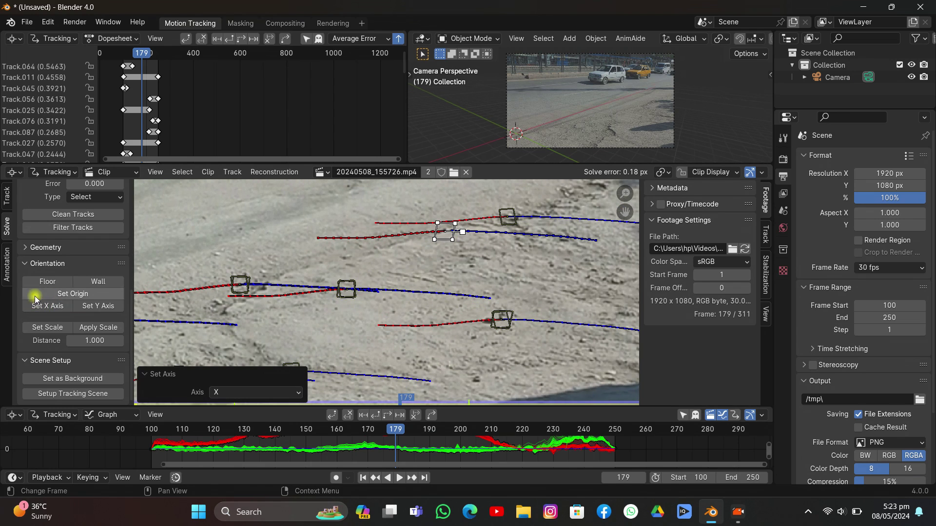
click(503, 320)
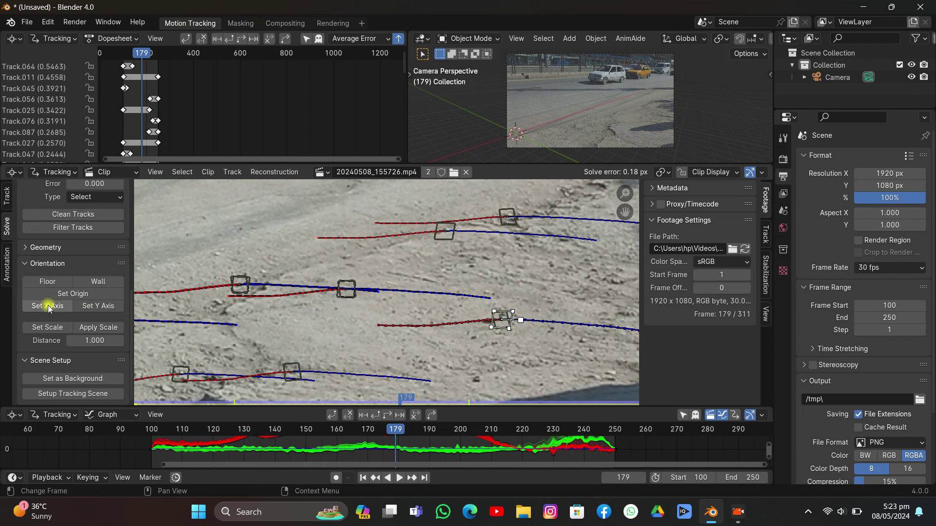
click(49, 308)
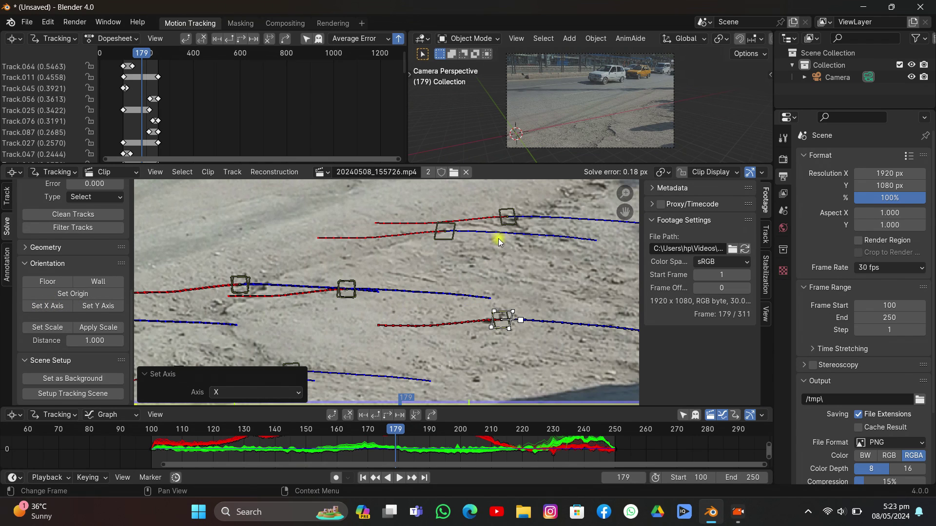
click(507, 218)
click(46, 309)
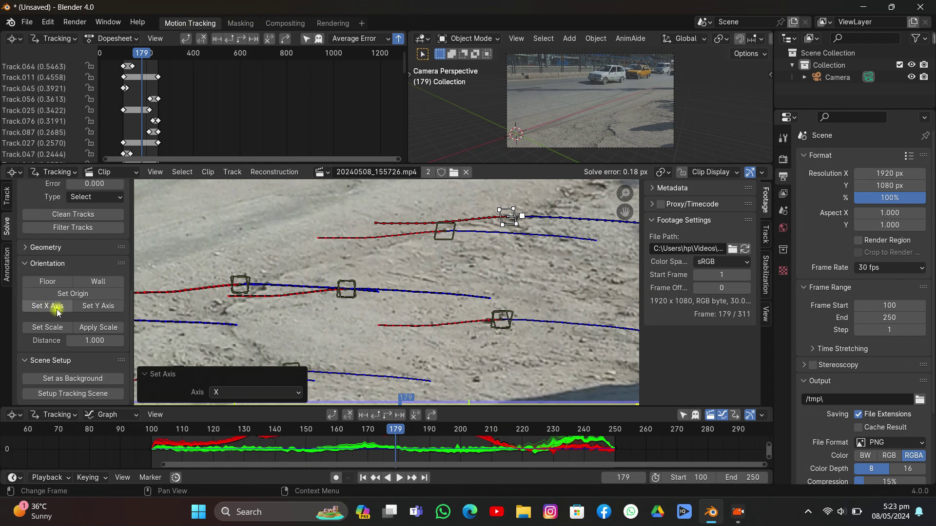
- Select two road markers to serve as the scale reference
scroll(468, 286, down, 4)
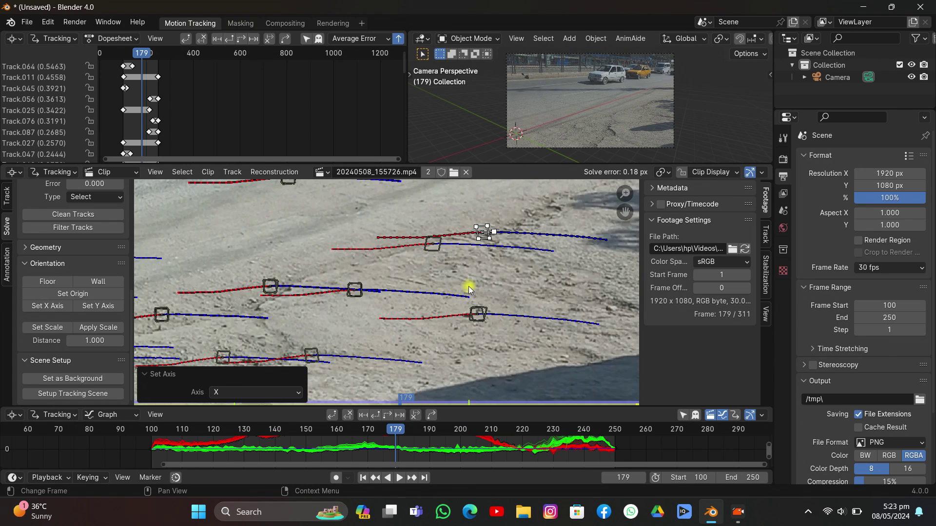
middle_drag(468, 286, 601, 266)
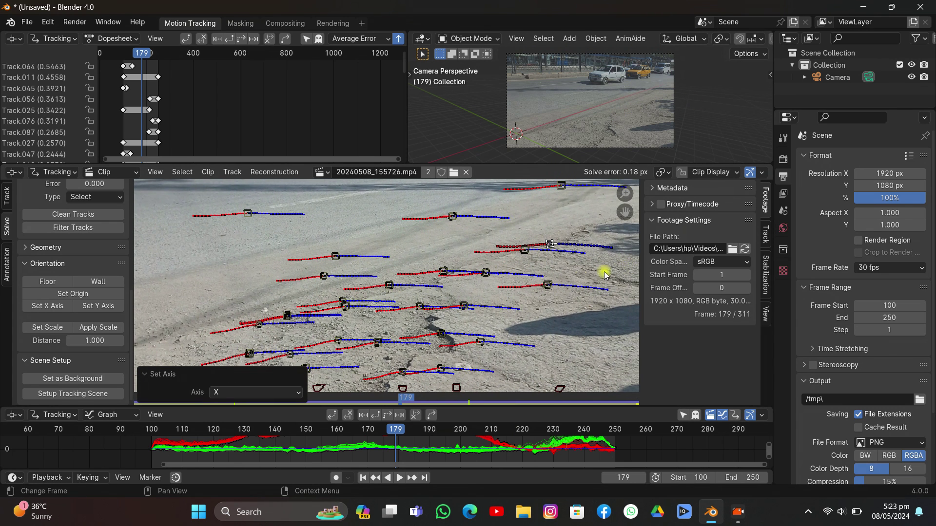
scroll(542, 272, up, 3)
scroll(500, 306, up, 1)
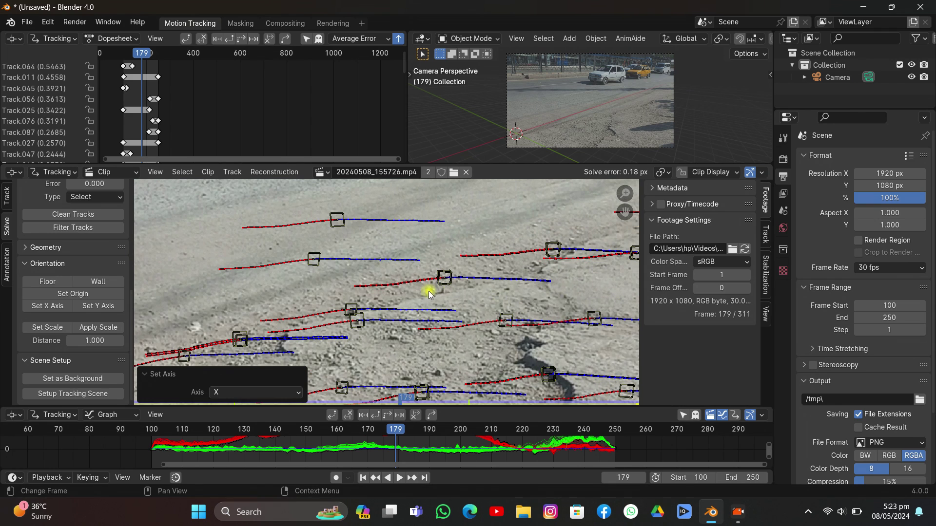
click(444, 278)
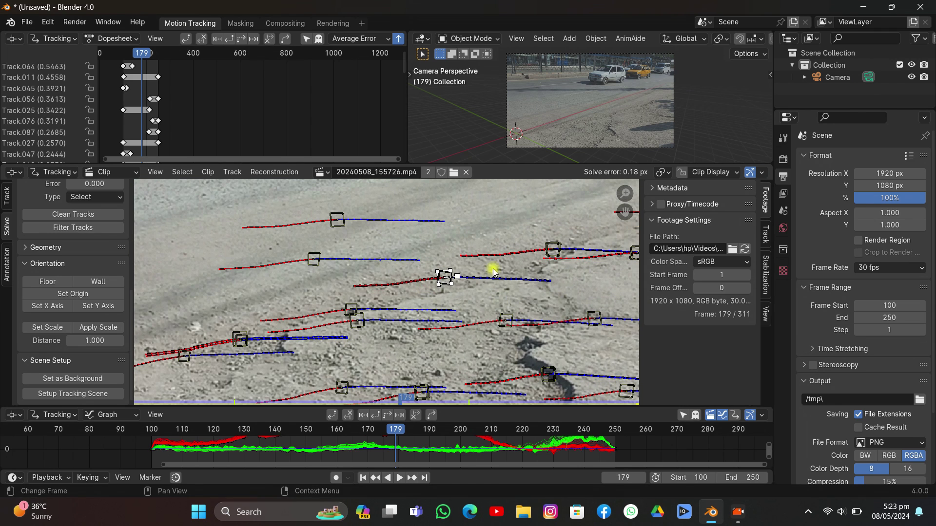
shift+click(557, 256)
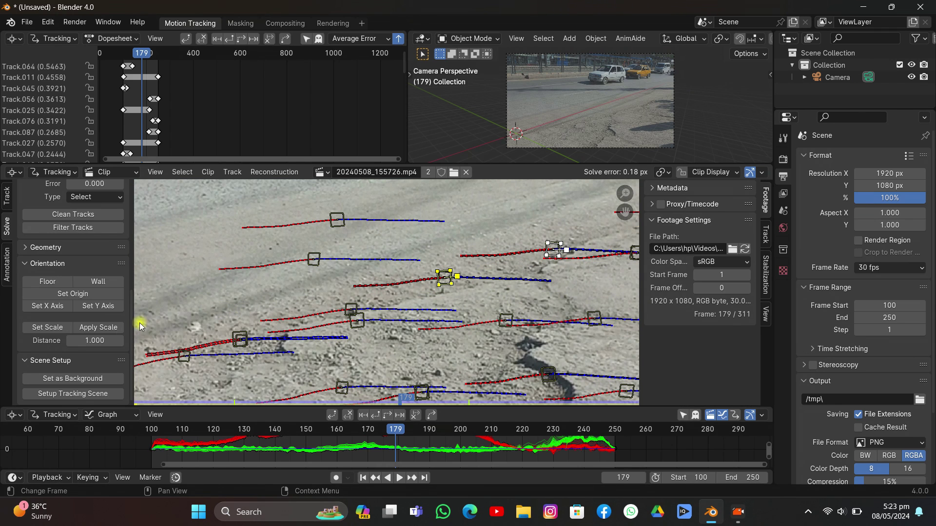
- Apply Set Scale between the two markers, adjusting the distance from 3.6 to 6.2
click(48, 328)
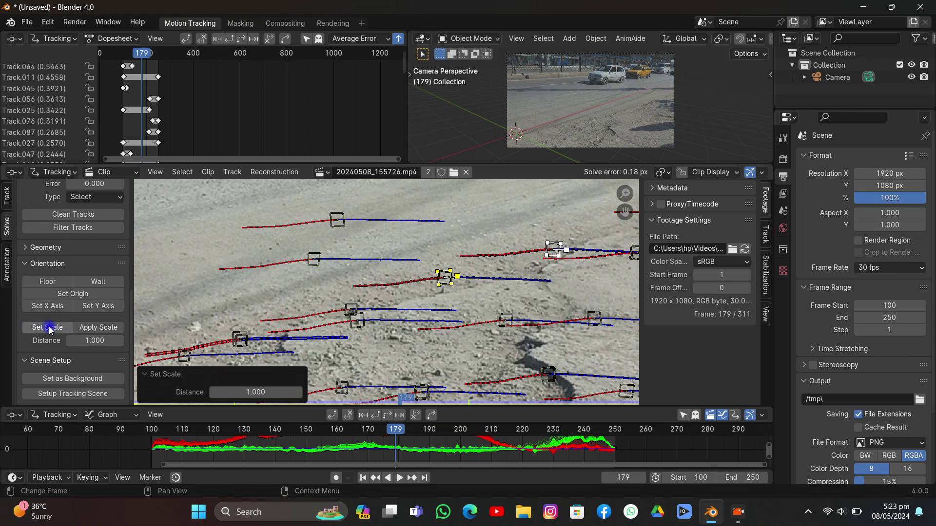
click(85, 341)
text(3.6)
key(Return)
drag(88, 341, 112, 341)
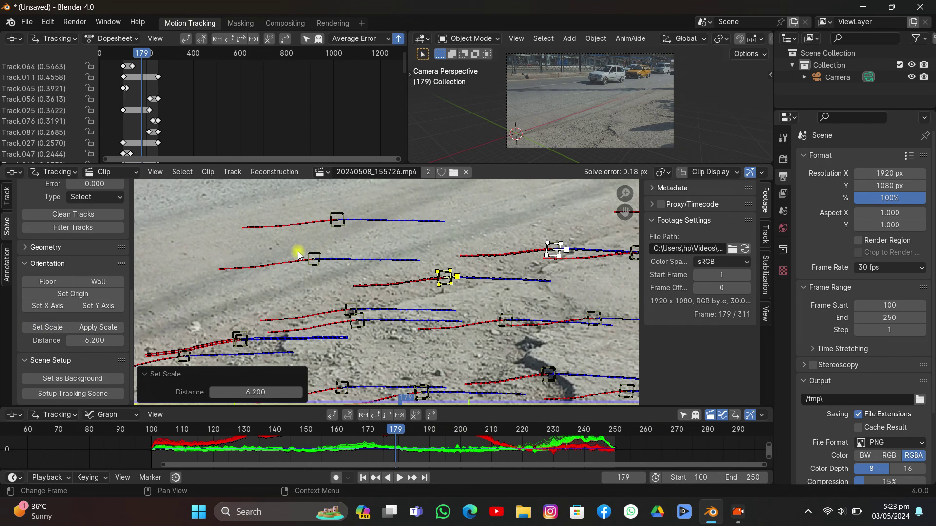
- Create the tracking scene with camera, cube and light, then reapply the scale at distance 3.3
click(71, 393)
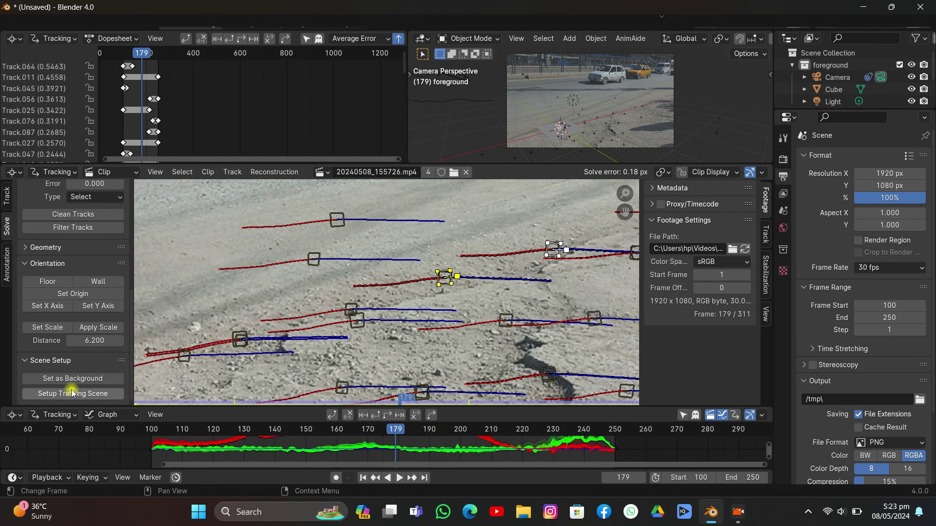
scroll(511, 156, up, 3)
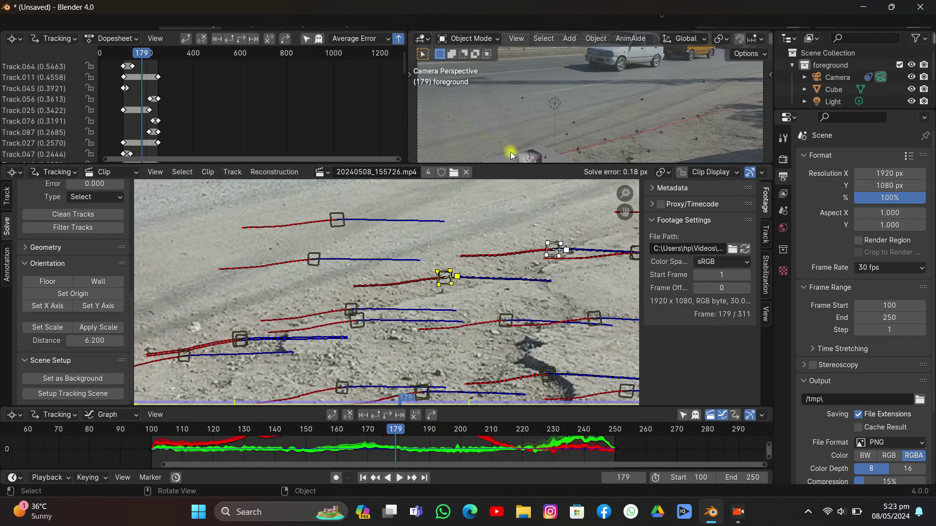
scroll(239, 221, down, 1)
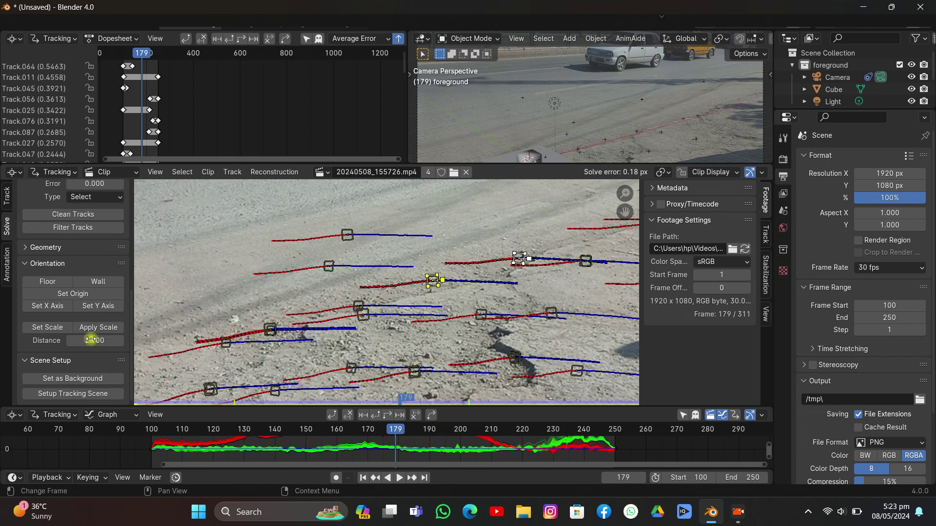
click(59, 331)
scroll(595, 127, down, 3)
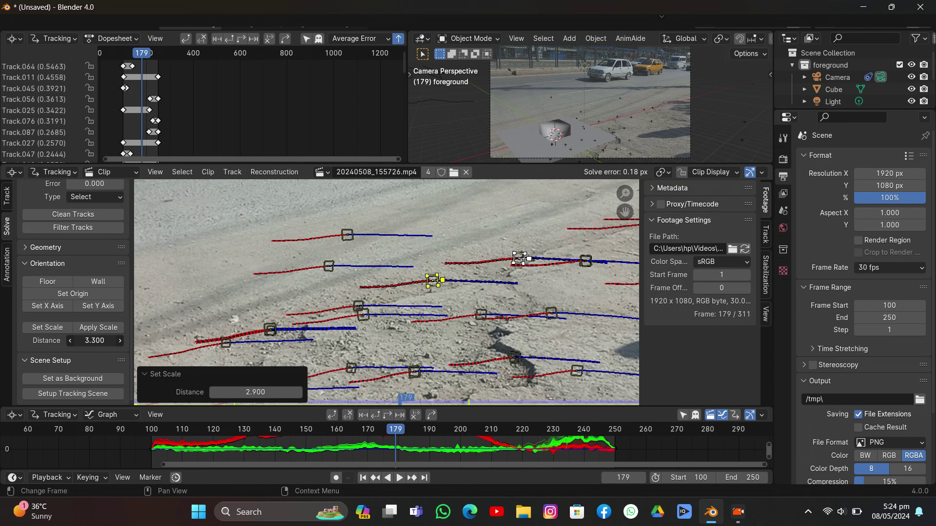
double_click(407, 8)
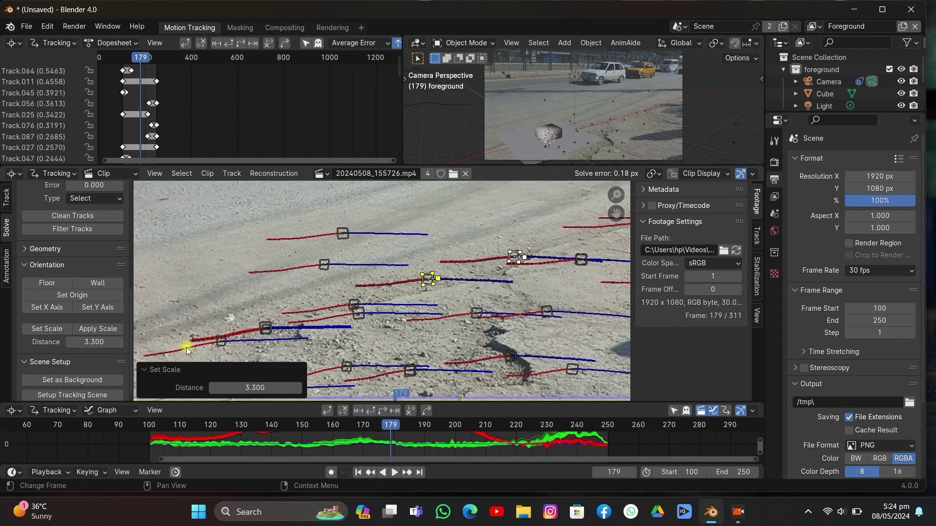
click(361, 28)
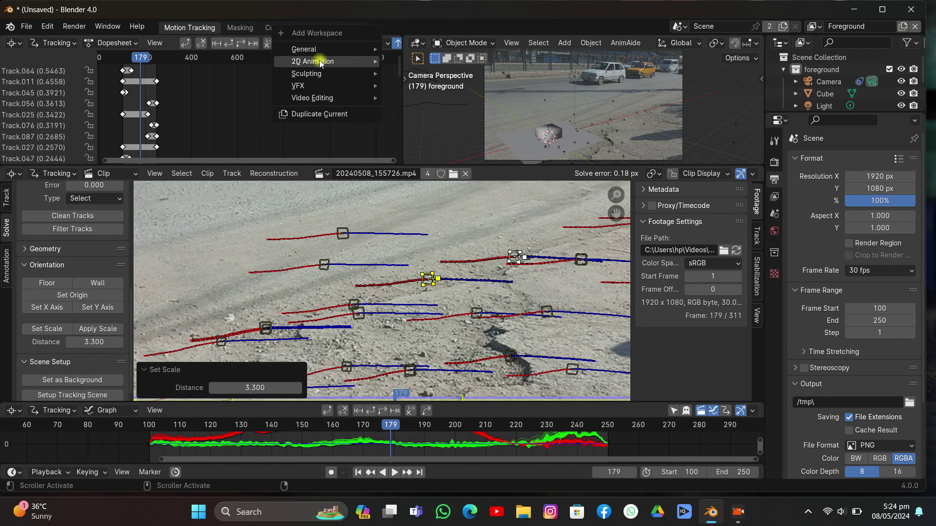
- Add a Layout workspace and view through the tracked camera, framed to fill the viewport
mouse_move(322, 50)
click(410, 87)
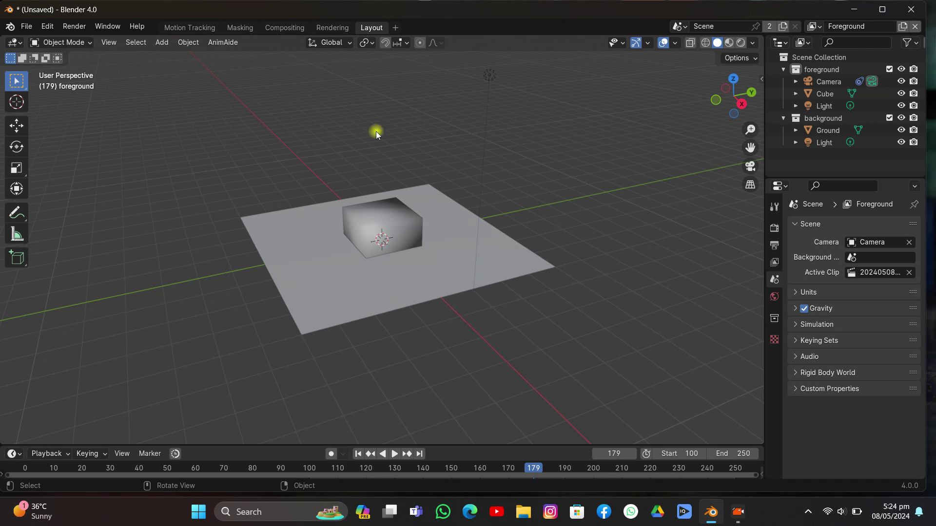
click(747, 168)
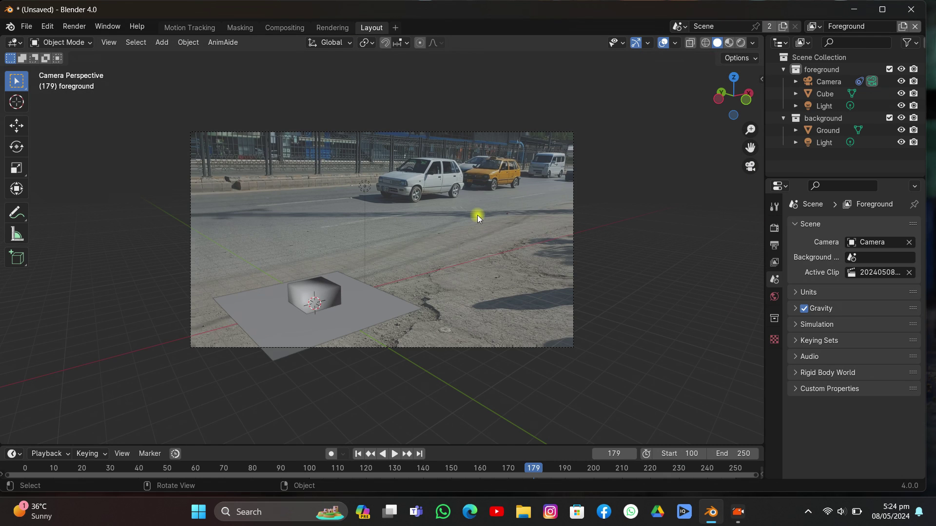
key(Home)
- Enlarge the timeline and play the shot from frame 100 to check the cube holds on the ground
scroll(455, 235, down, 5)
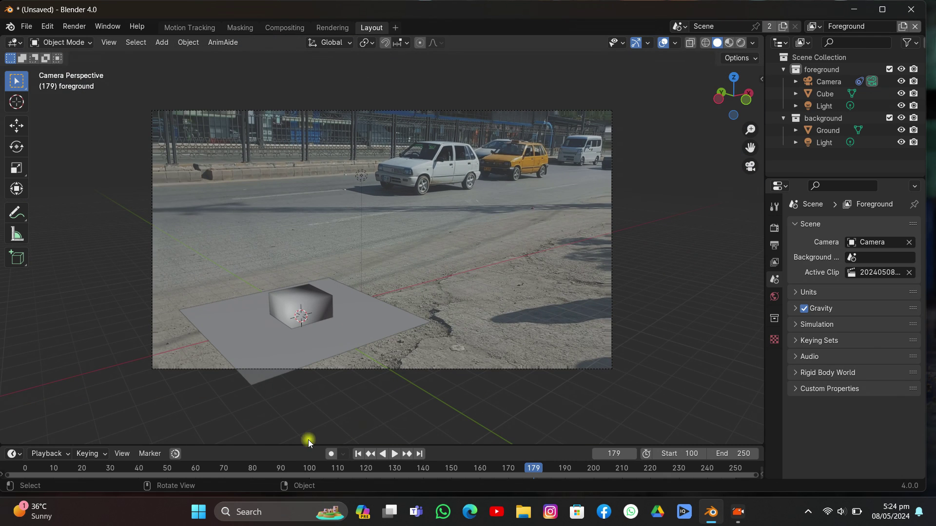
drag(298, 445, 299, 369)
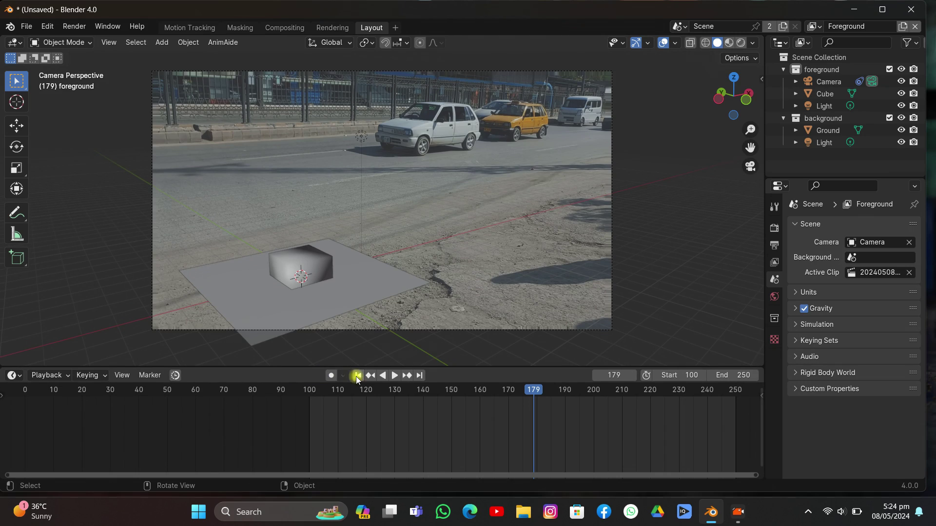
key(shift+Left)
key(space)
scroll(404, 228, up, 3)
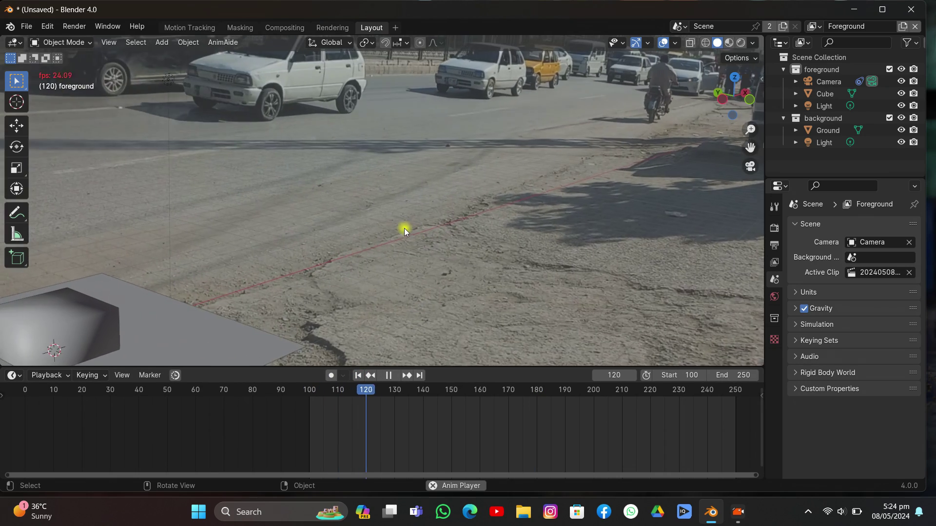
scroll(404, 228, down, 3)
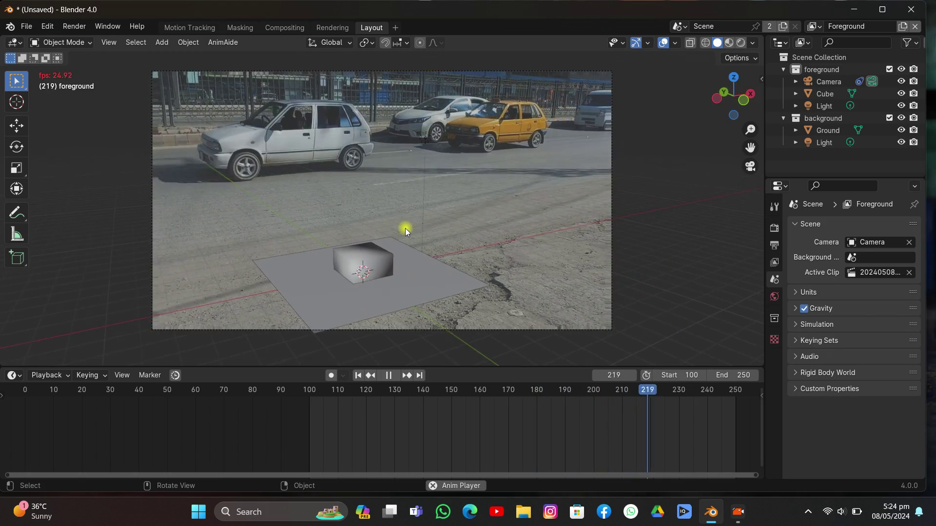
scroll(405, 228, up, 3)
scroll(405, 228, down, 3)
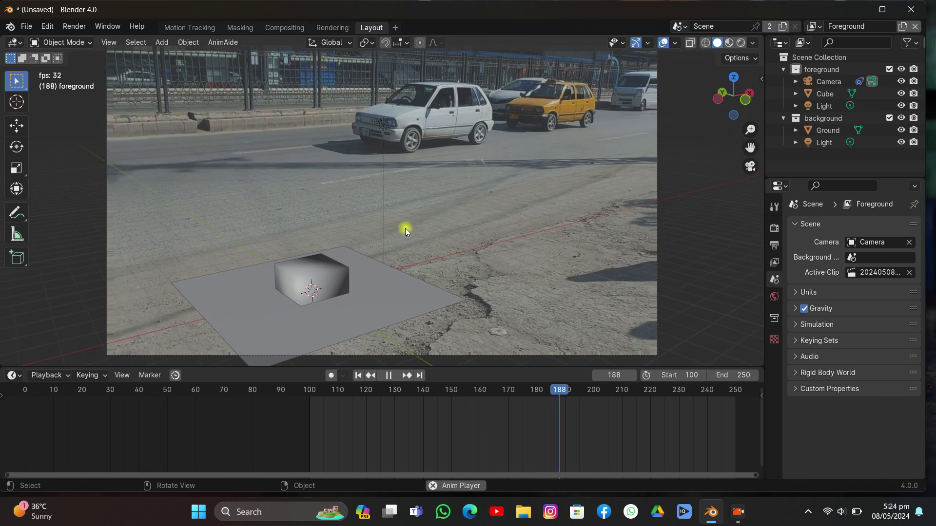
- Delete the ground plane and raise the cube vertically above the road
key(space)
click(447, 285)
key(Delete)
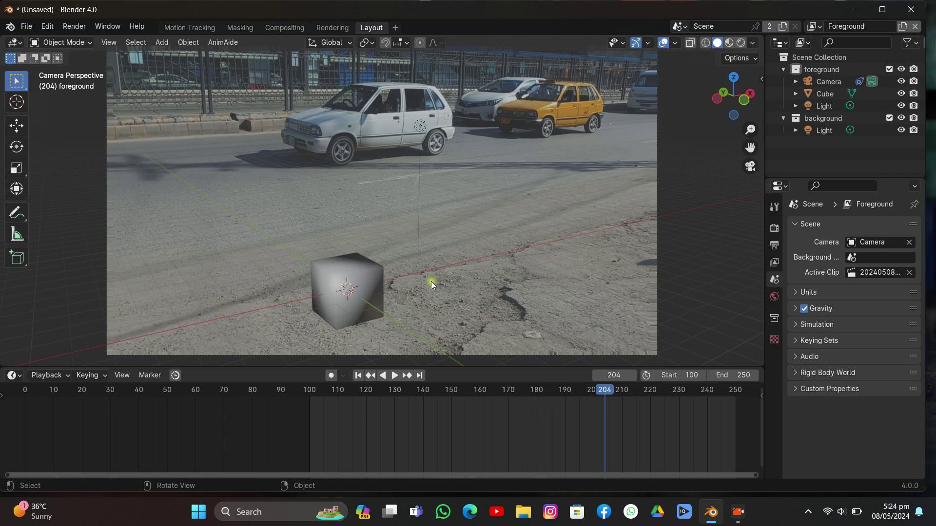
click(371, 291)
key(g)
key(z)
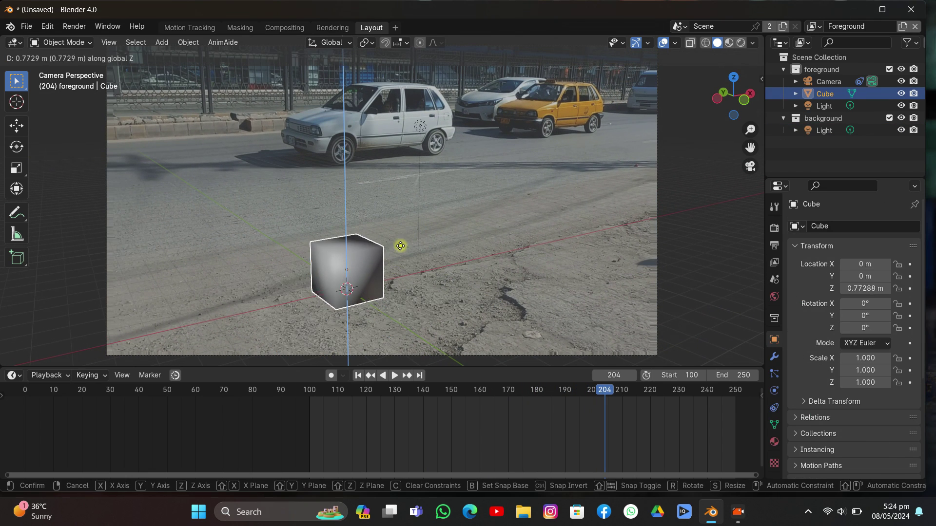
click(398, 234)
- Replay the tracked shot, then return the playhead to start frame 100
click(414, 229)
scroll(415, 228, up, 3)
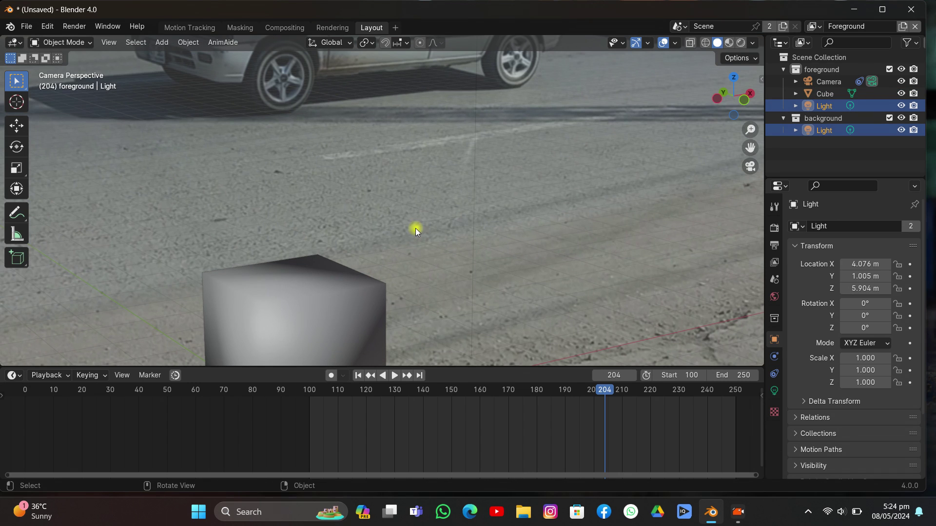
key(space)
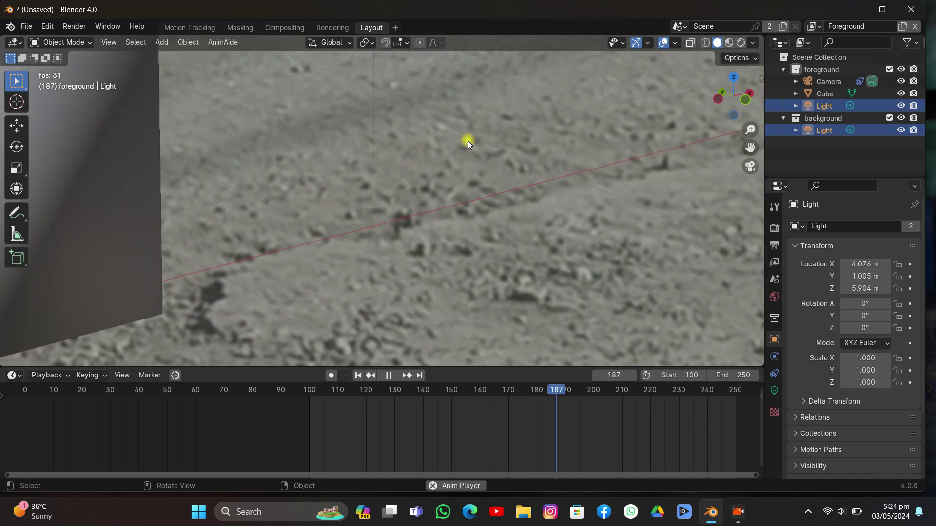
key(space)
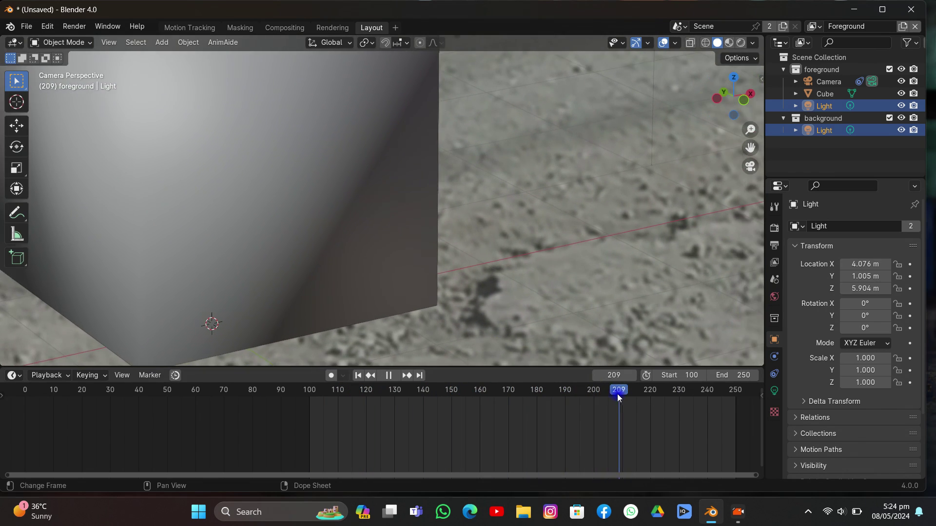
drag(618, 394, 580, 398)
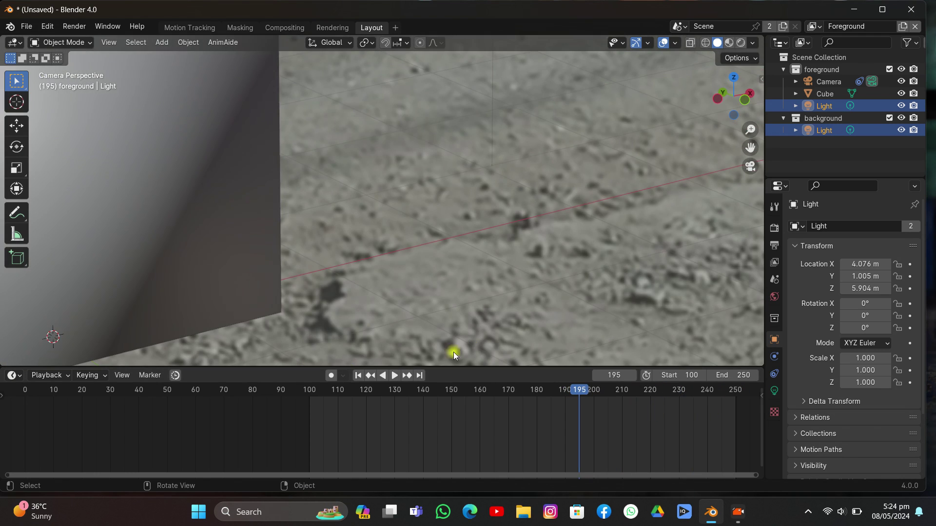
click(359, 376)
scroll(417, 268, down, 5)
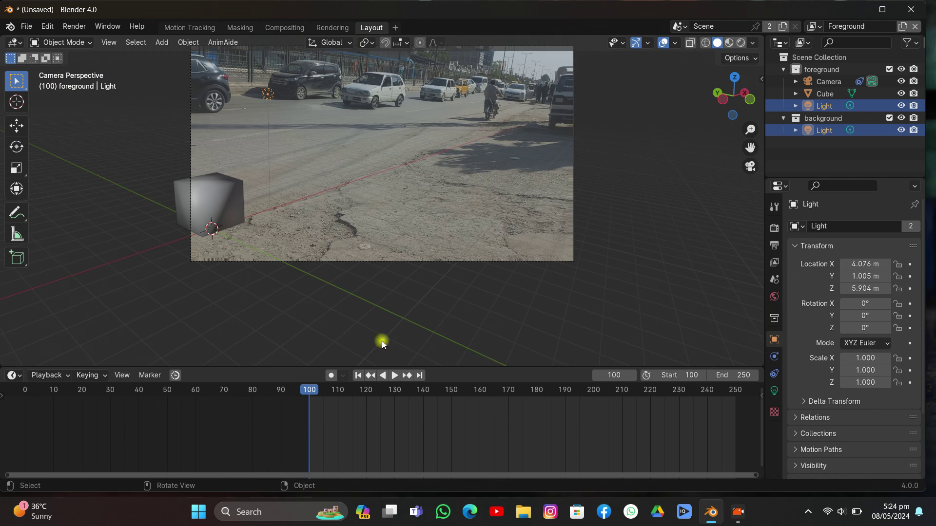
- Save the project as Mian.blend
click(26, 26)
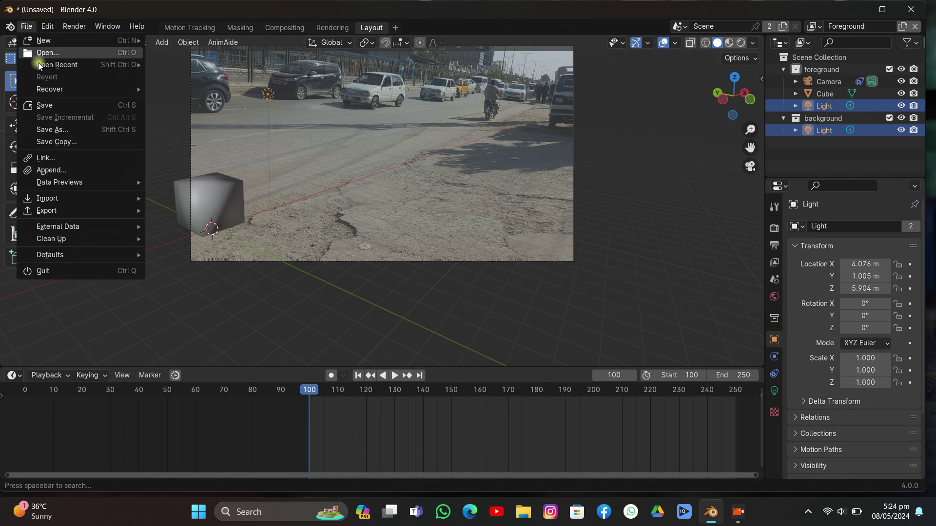
click(44, 105)
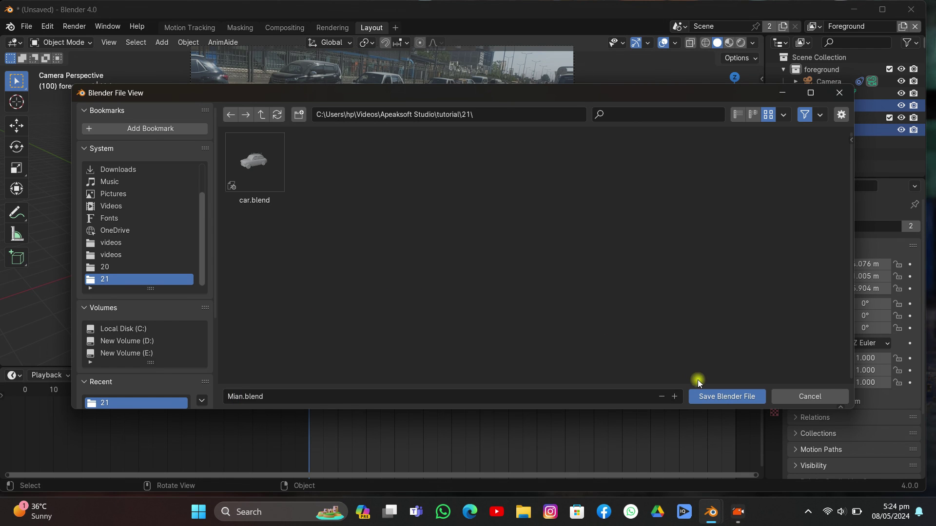
click(709, 392)
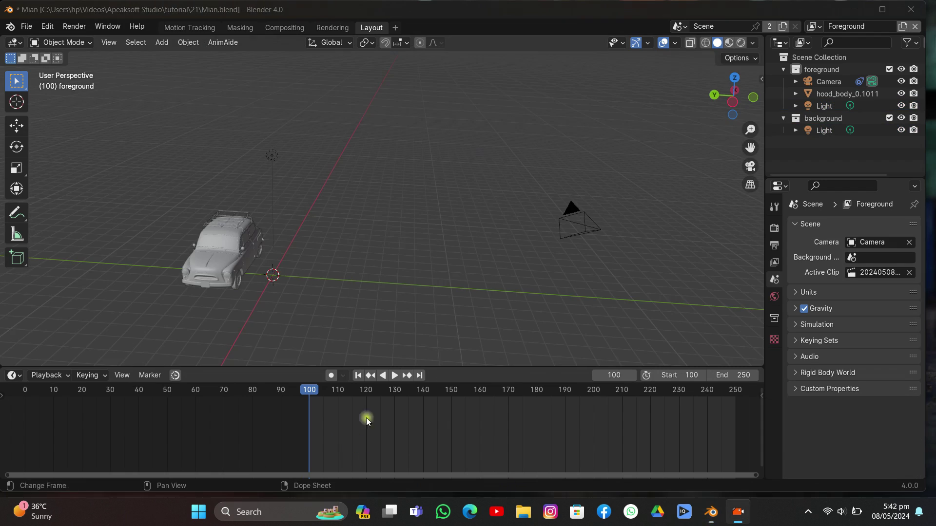
- Orbit around the car in Material Preview shading to show its rusty orange textures
middle_drag(356, 302, 340, 213)
drag(751, 147, 751, 147)
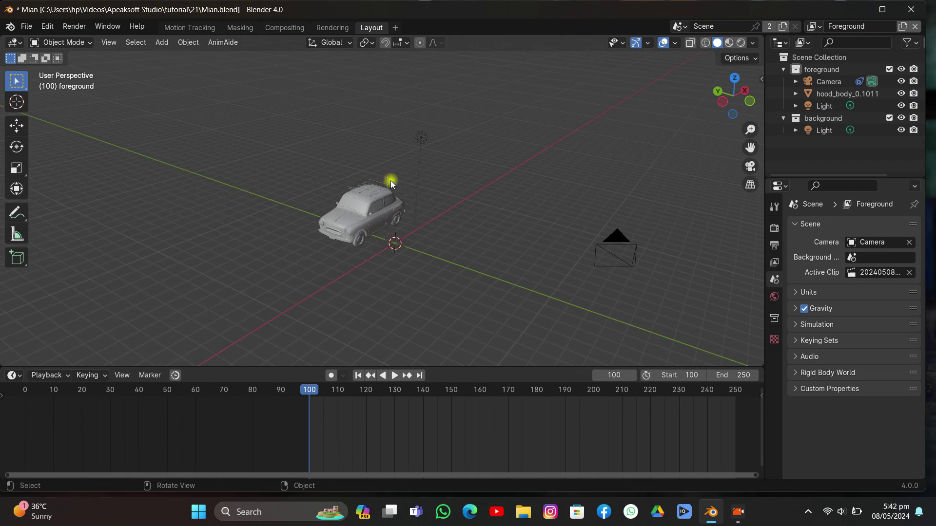
mouse_move(391, 181)
middle_down()
mouse_move(481, 165)
mouse_move(349, 170)
mouse_move(585, 166)
mouse_move(633, 139)
middle_up()
click(706, 42)
scroll(633, 140, up, 4)
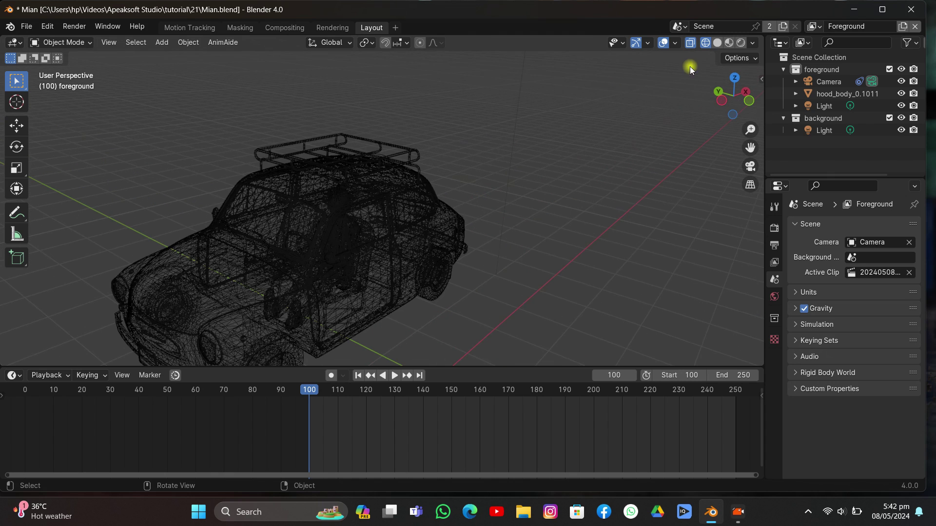
click(730, 42)
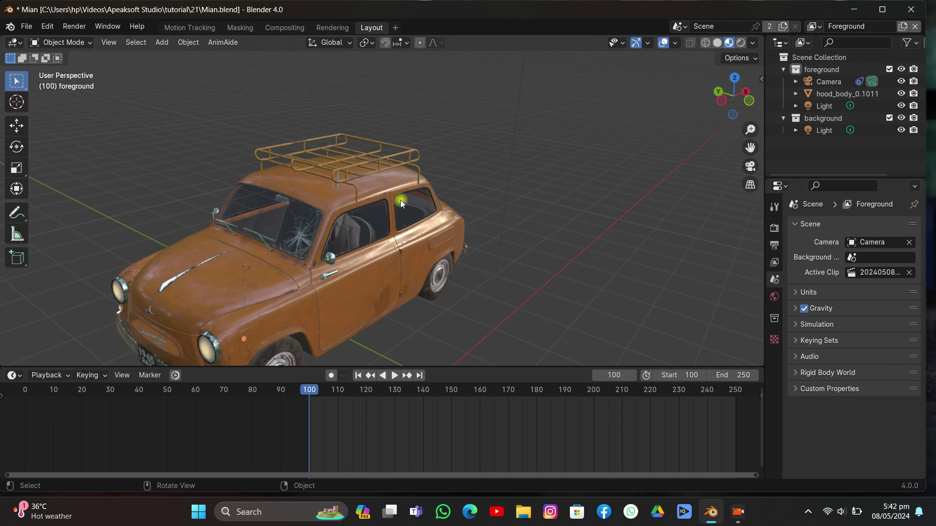
middle_drag(426, 217, 653, 201)
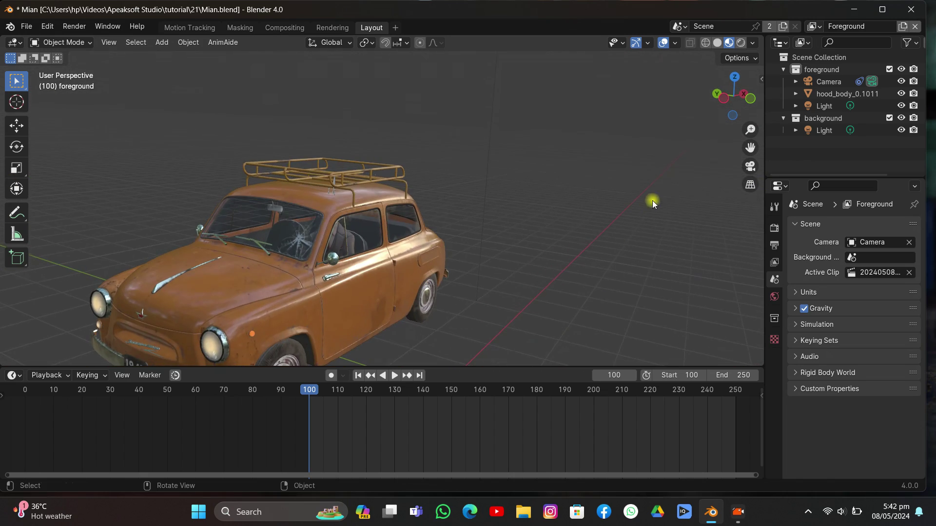
click(751, 167)
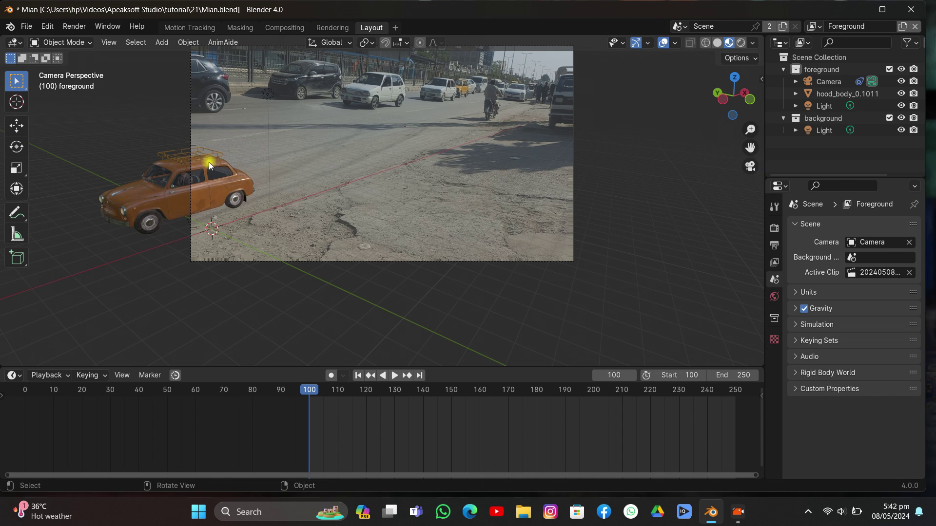
- Scale the car to 1.112 and slide it along X further down the street
click(225, 195)
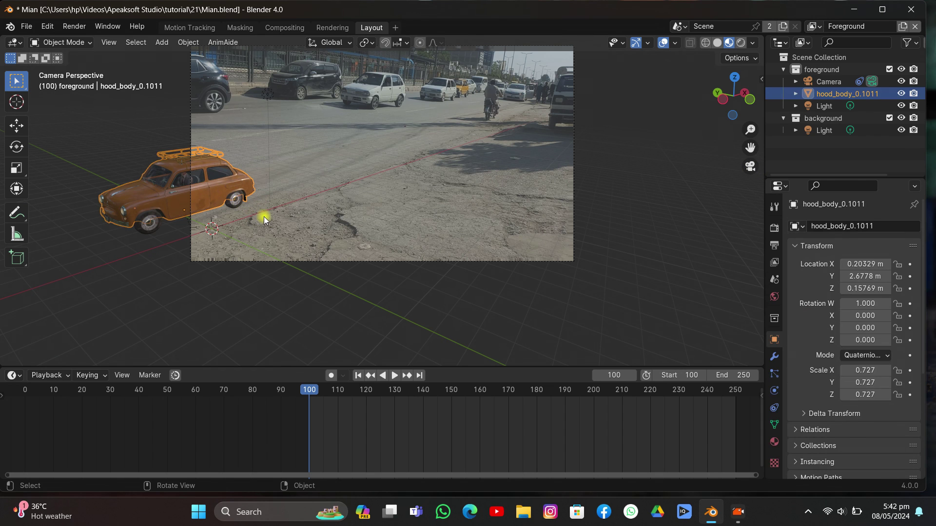
key(s)
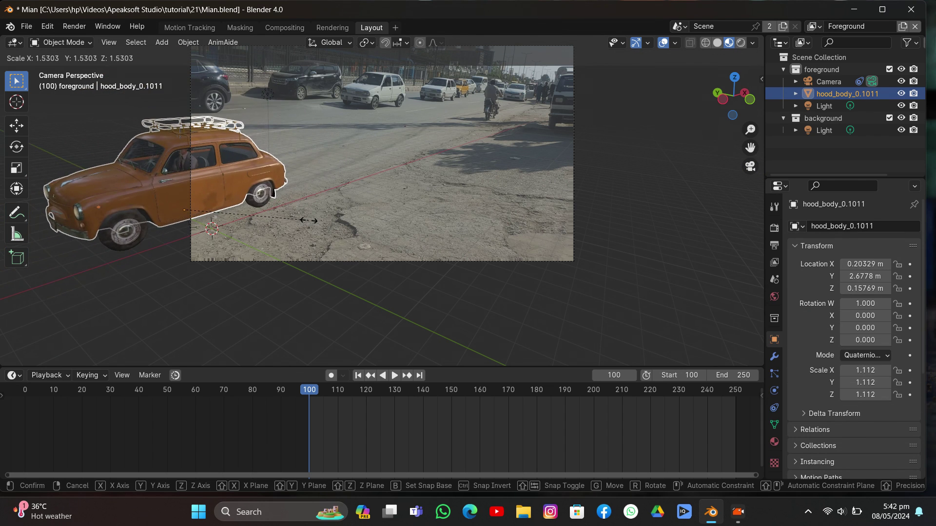
click(310, 223)
key(g)
key(x)
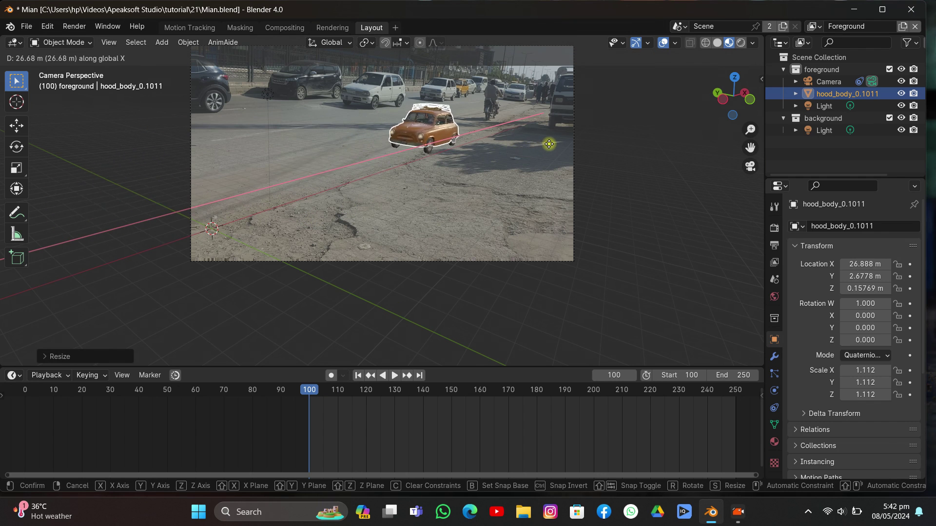
click(547, 144)
- Enlarge the car to scale 1.648, cancelling a trial rotation so it stays unrotated
scroll(571, 150, up, 5)
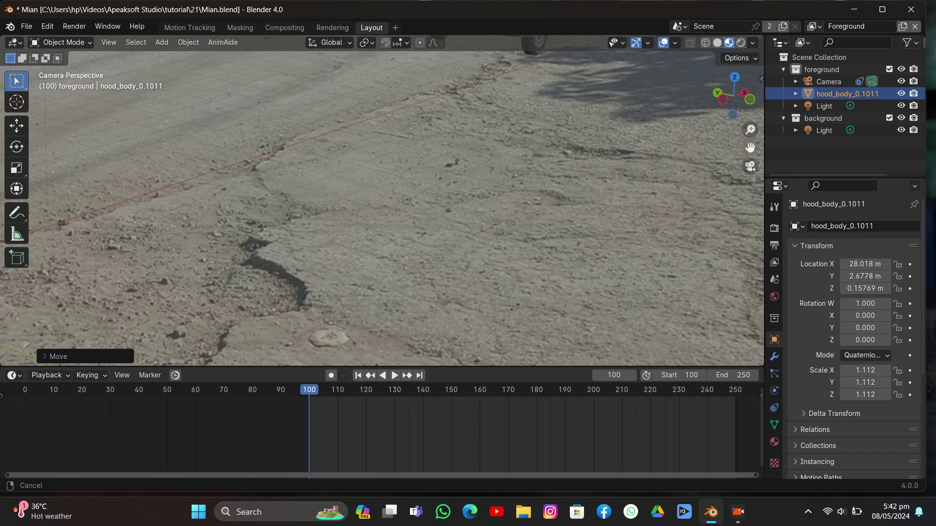
scroll(630, 349, down, 5)
scroll(541, 251, down, 2)
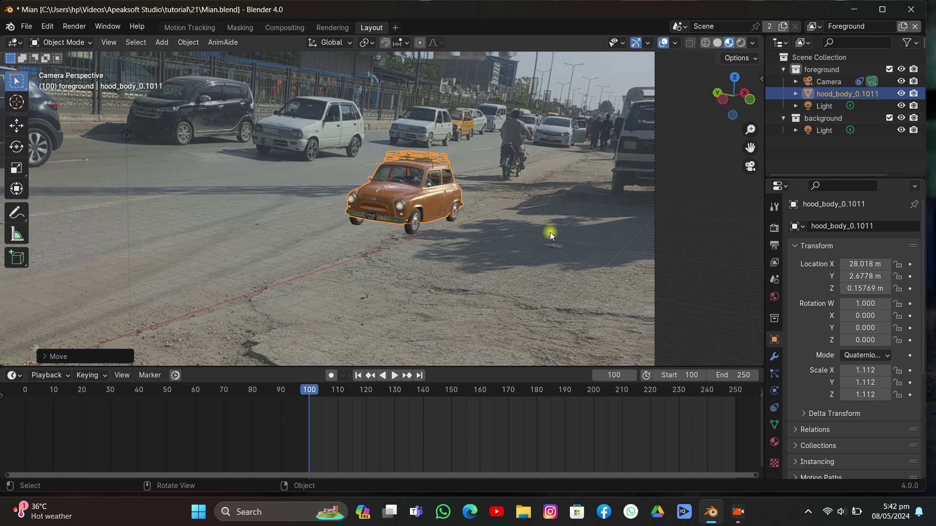
key(s)
click(619, 282)
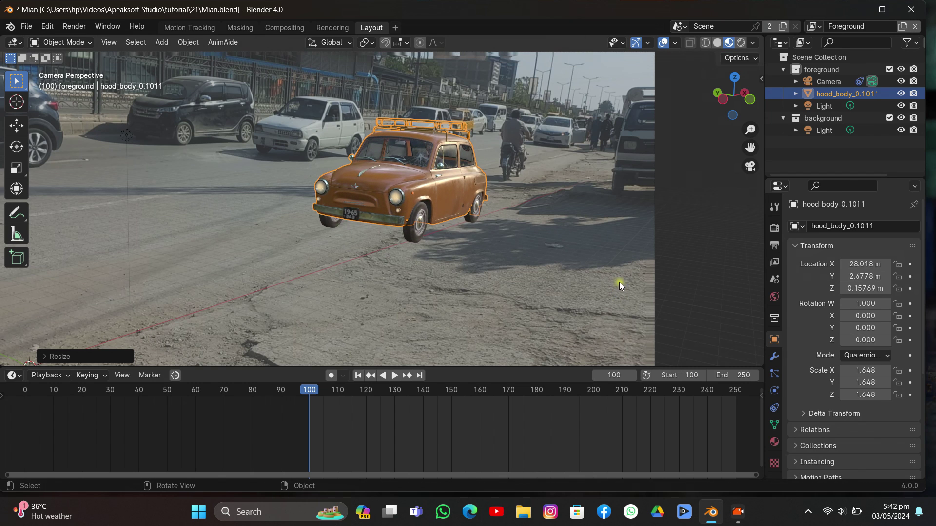
key(r)
key(x)
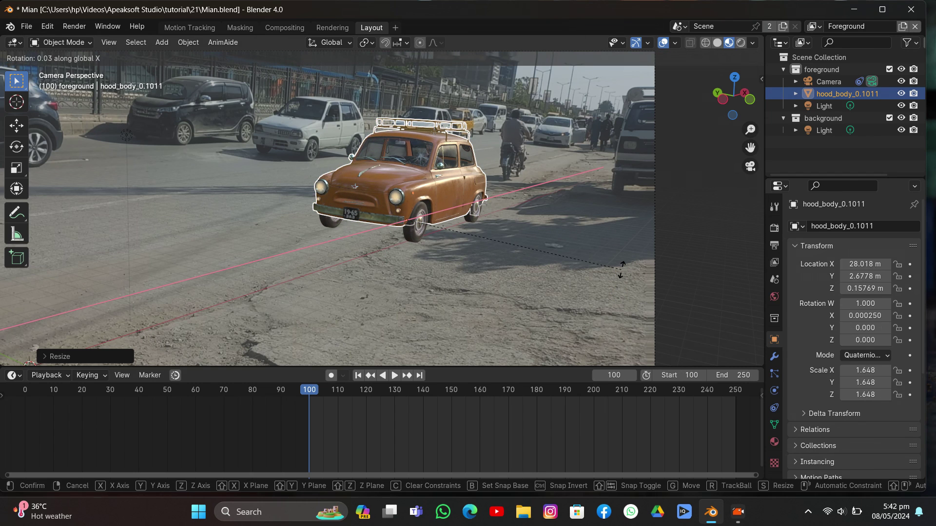
key(y)
right_click(622, 270)
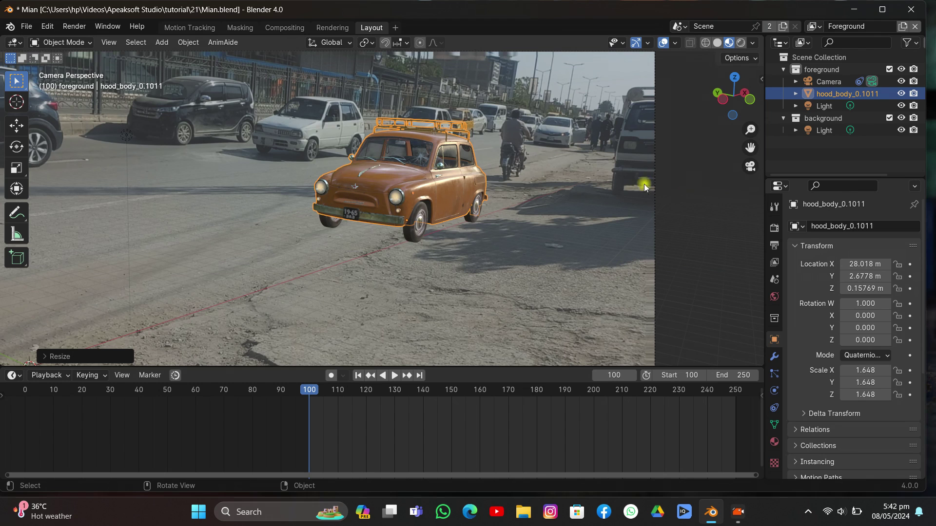
click(657, 171)
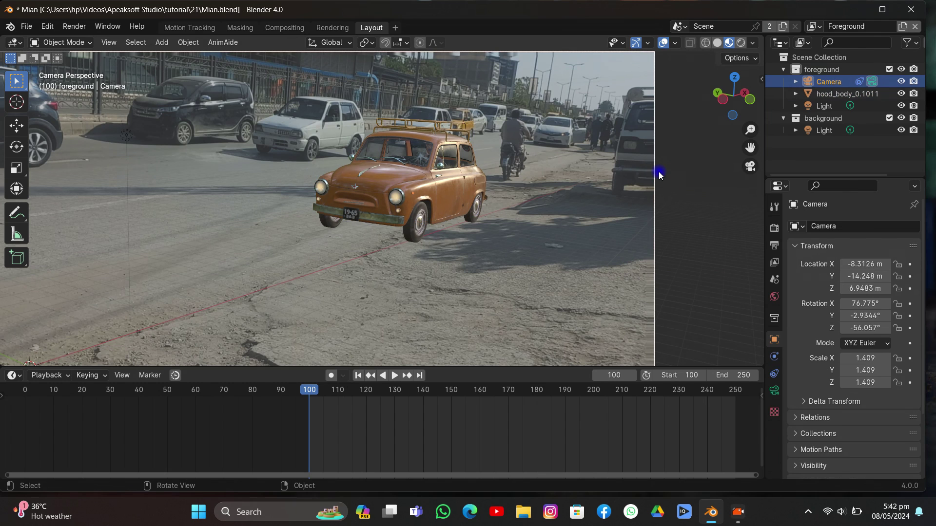
- Set the camera's background image opacity to 1.0
click(771, 390)
click(795, 321)
scroll(829, 342, down, 5)
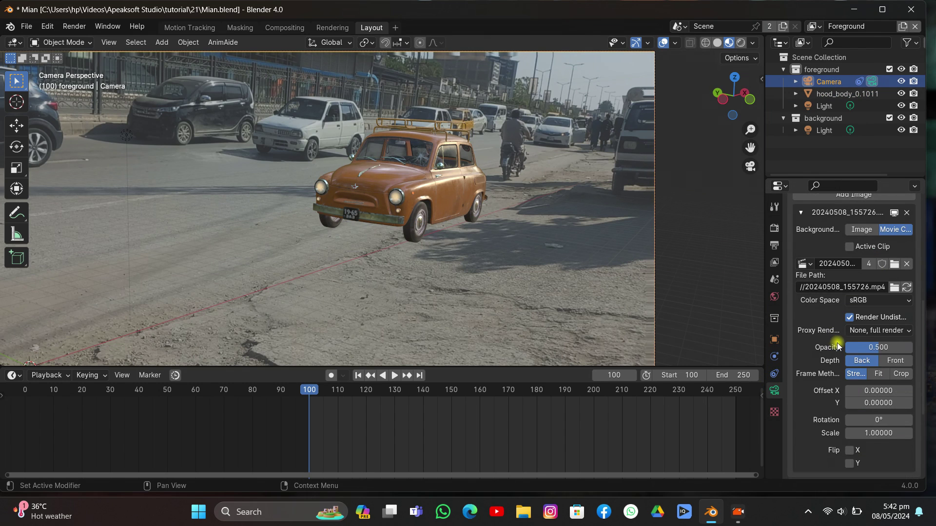
drag(877, 347, 906, 347)
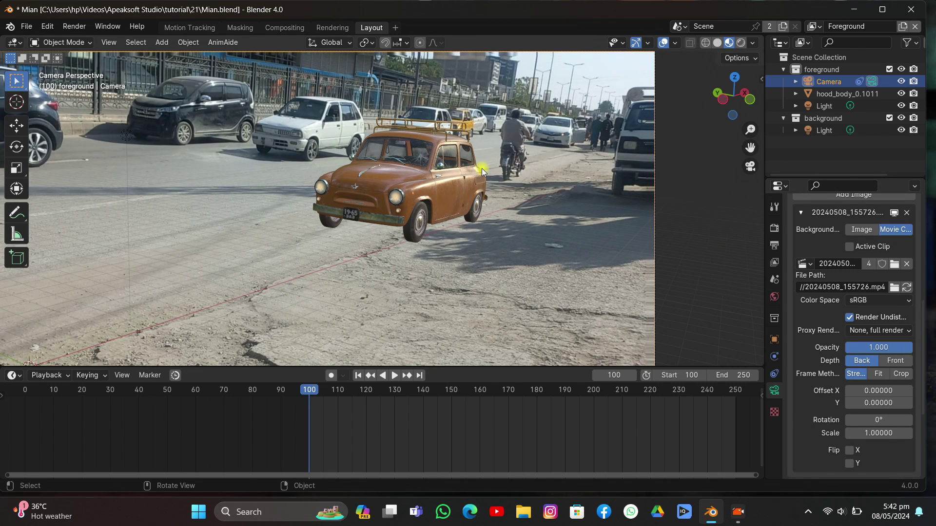
- Move the car 5.015 m back along the Y axis of the road
click(446, 200)
key(g)
key(y)
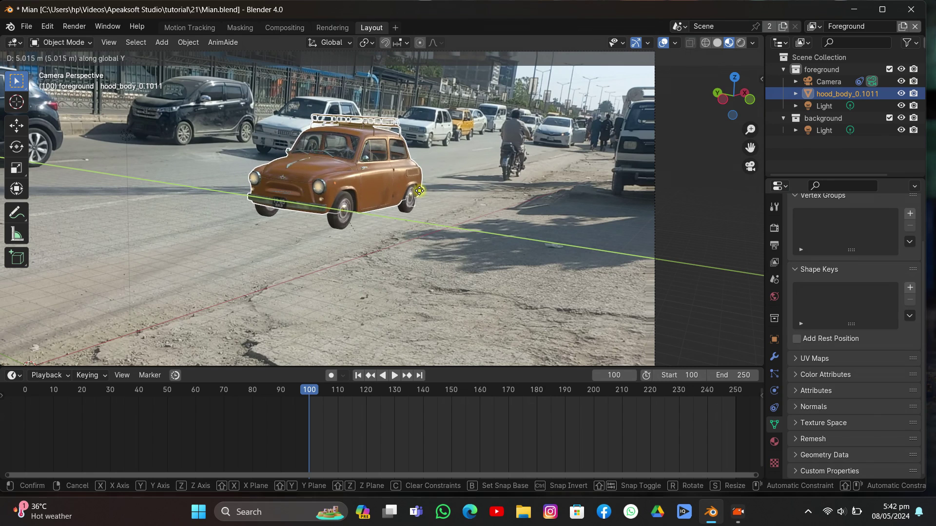
click(420, 191)
scroll(425, 192, down, 3)
click(469, 166)
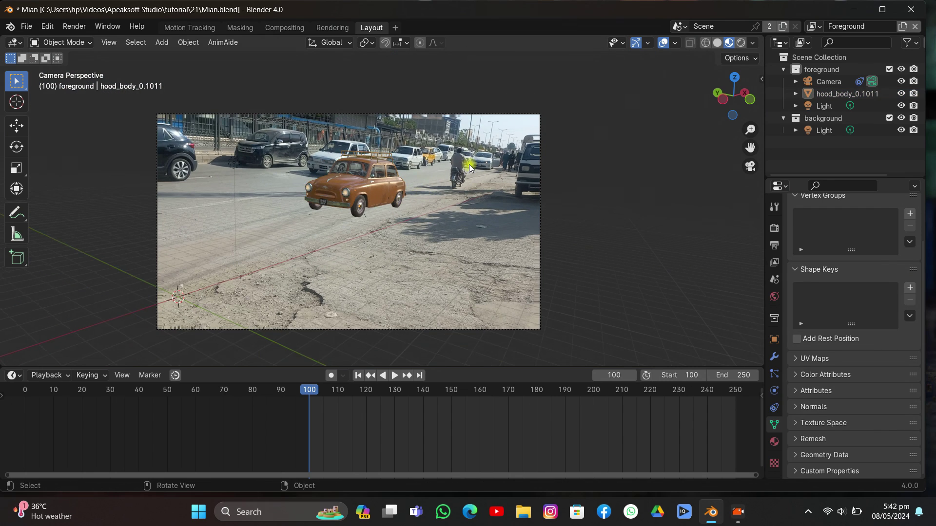
- Preview the tracked playback, then return to start frame 100
key(space)
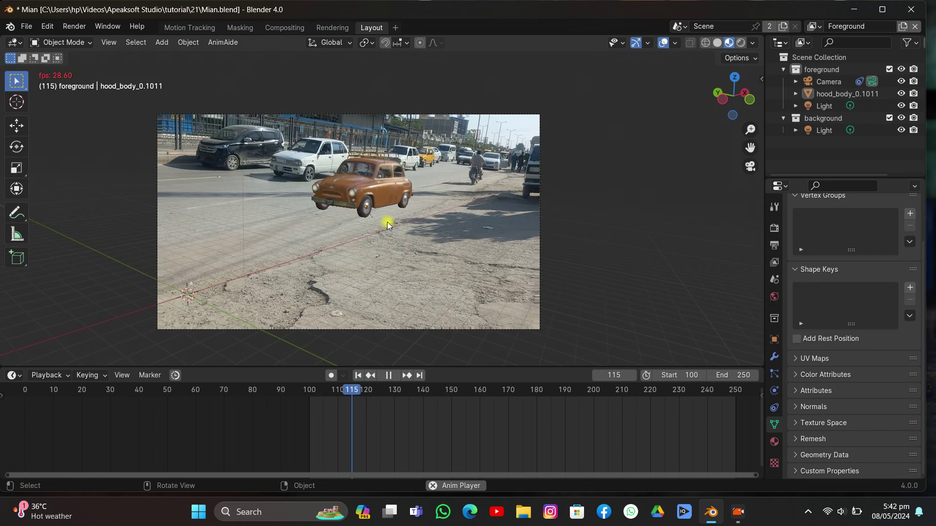
scroll(388, 222, up, 4)
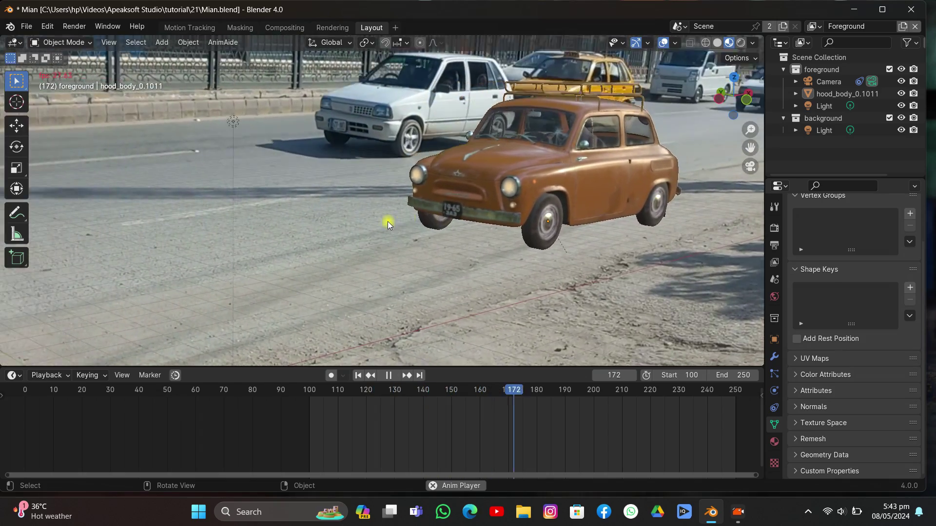
scroll(387, 221, down, 4)
key(space)
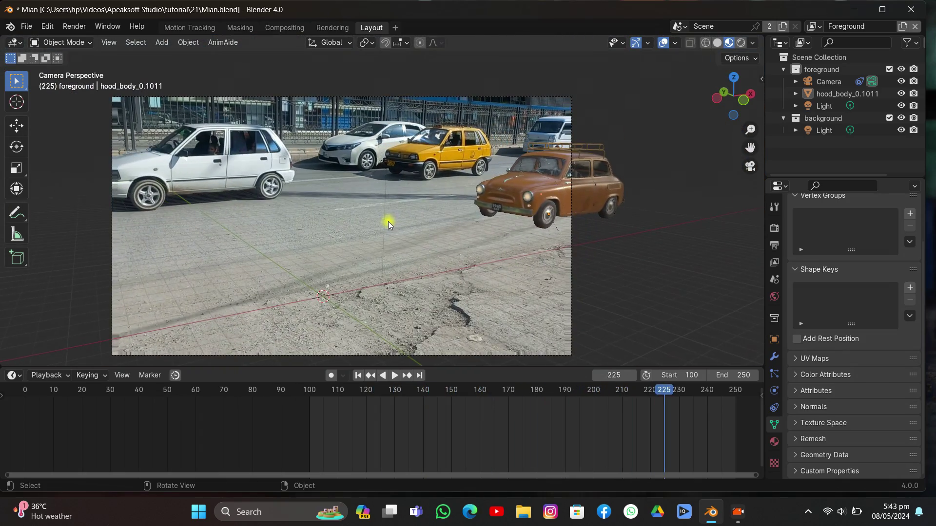
click(370, 375)
- Position the car along X and keyframe its location at frame 100
click(390, 185)
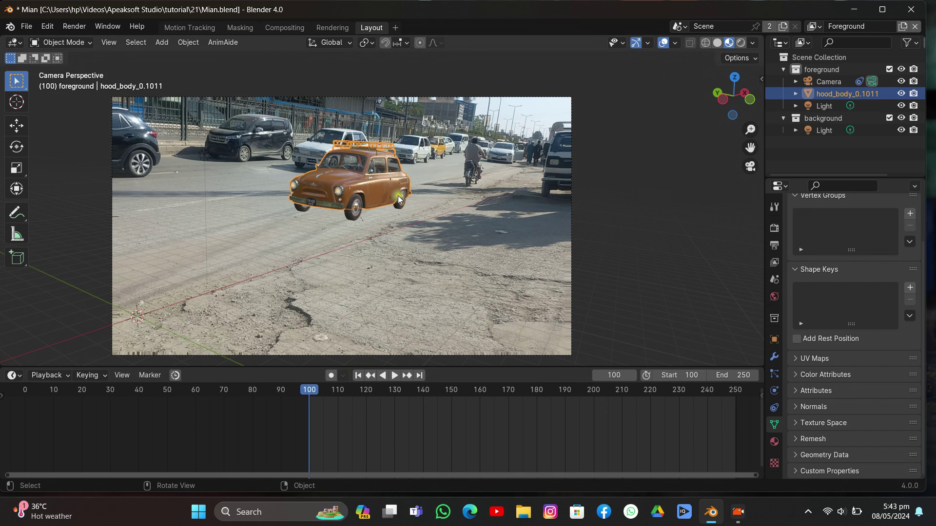
key(g)
key(x)
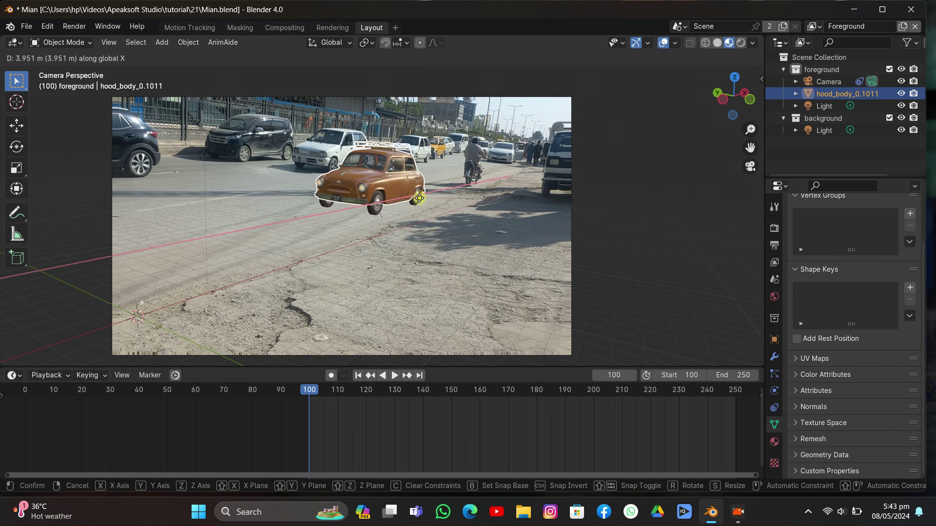
click(448, 220)
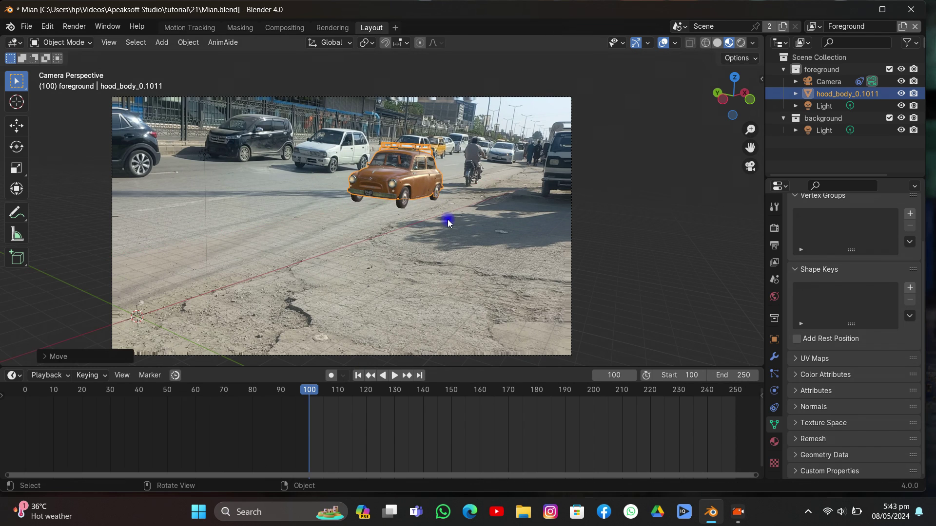
key(i)
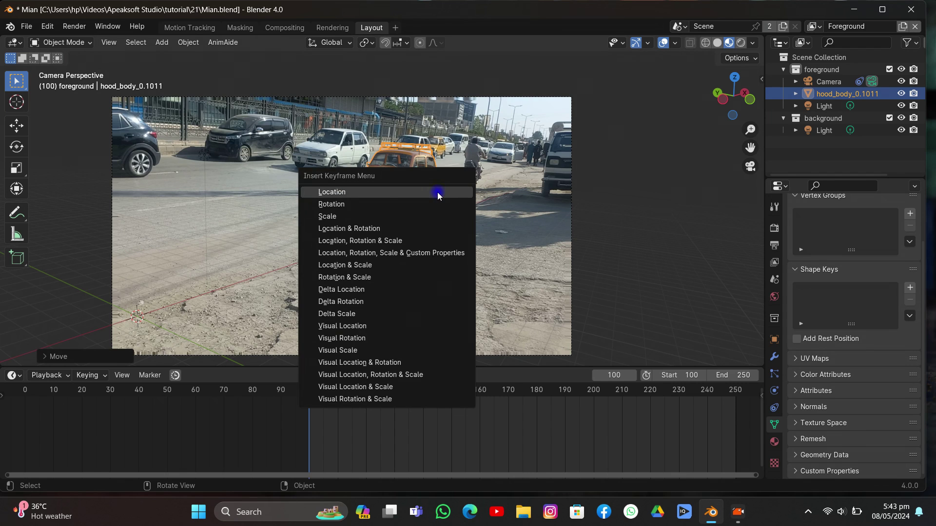
click(438, 192)
- At frame 250, move the car left along X and keyframe its location
middle_drag(391, 409, 259, 416)
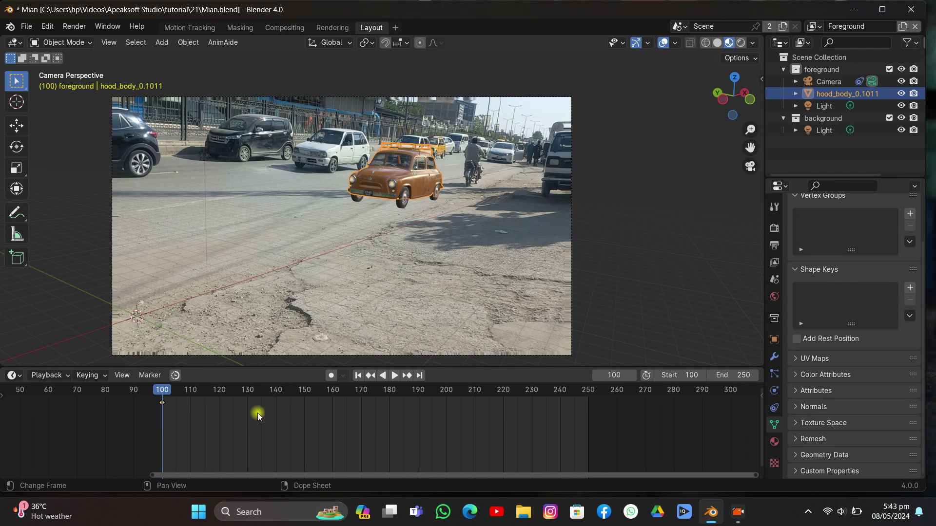
click(421, 375)
key(g)
key(x)
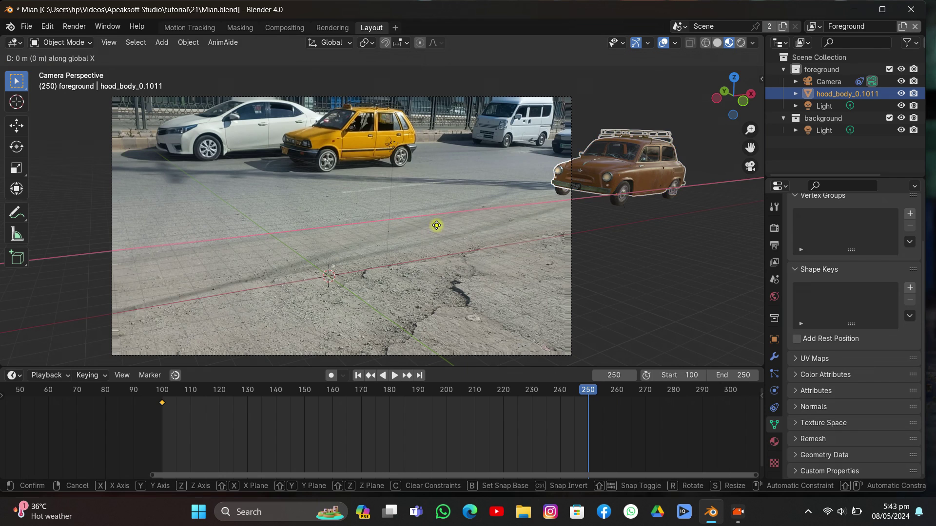
click(551, 330)
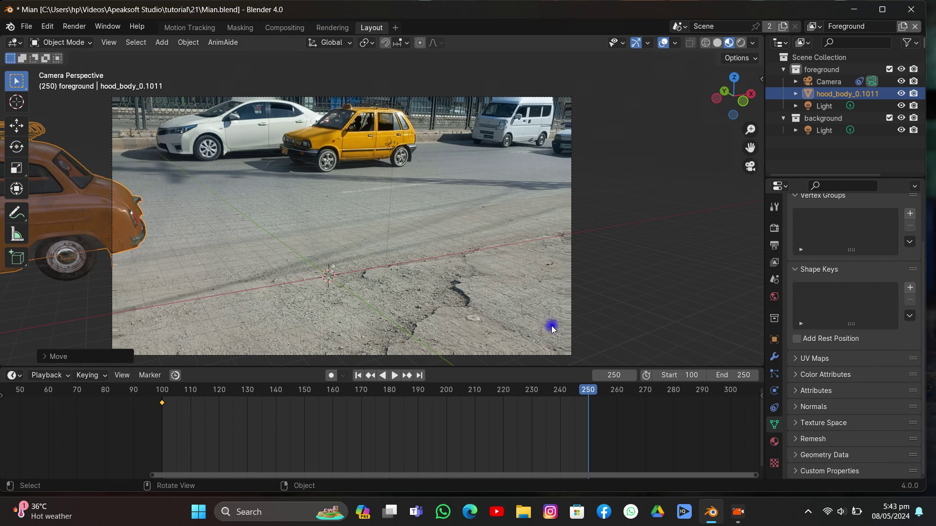
key(i)
click(414, 204)
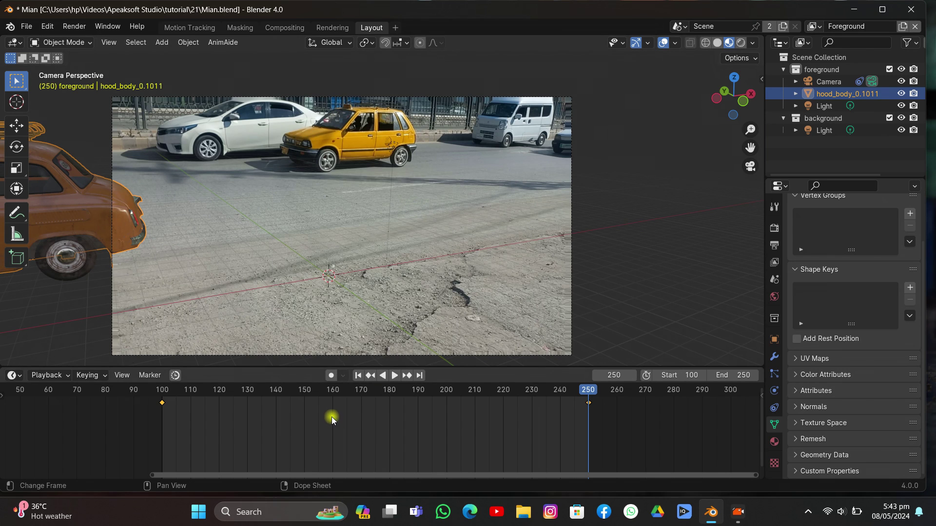
- Make the car's location keyframes linear and return to frame 100
key(t)
click(302, 397)
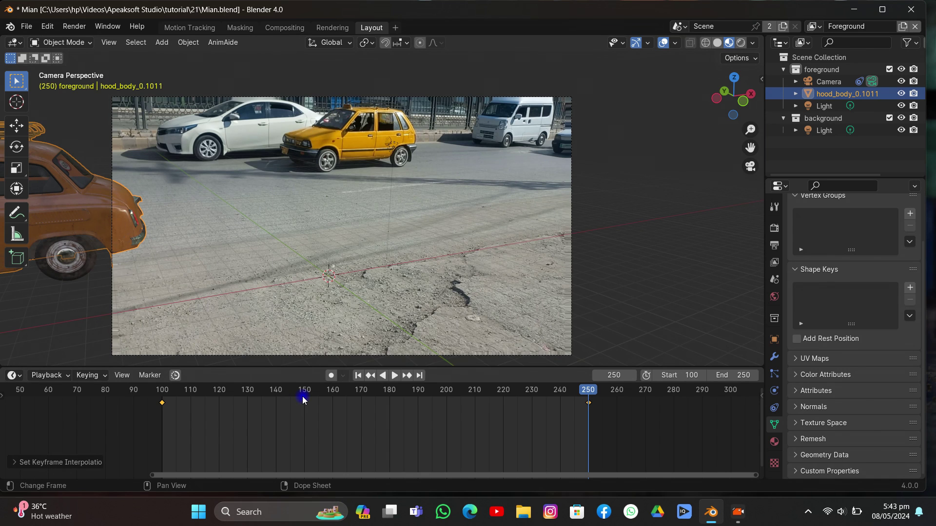
drag(352, 397, 244, 414)
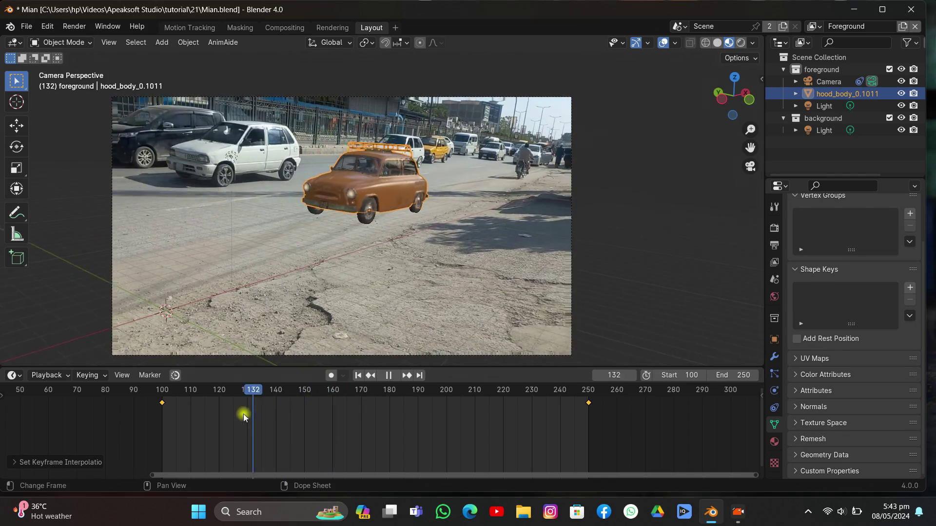
key(Escape)
click(358, 375)
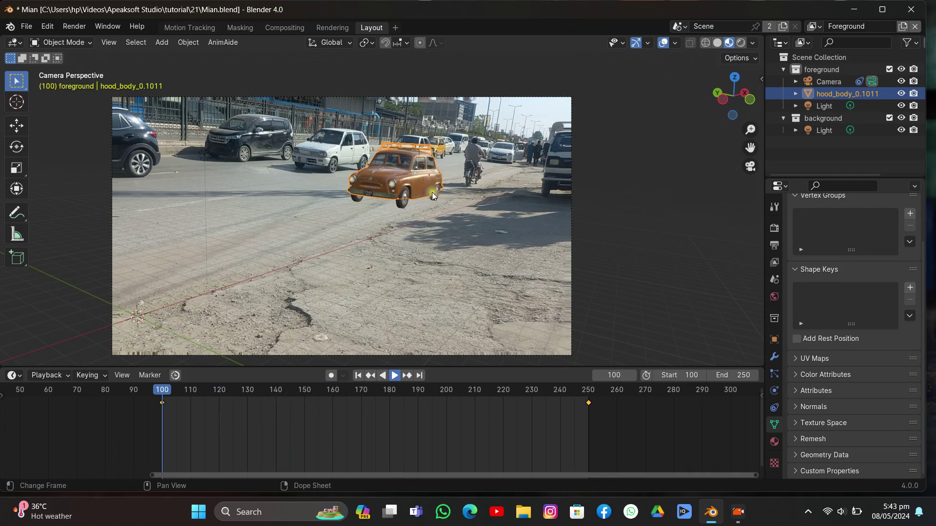
- Play back the shot to preview the car driving along the street
key(space)
click(463, 226)
scroll(463, 227, up, 2)
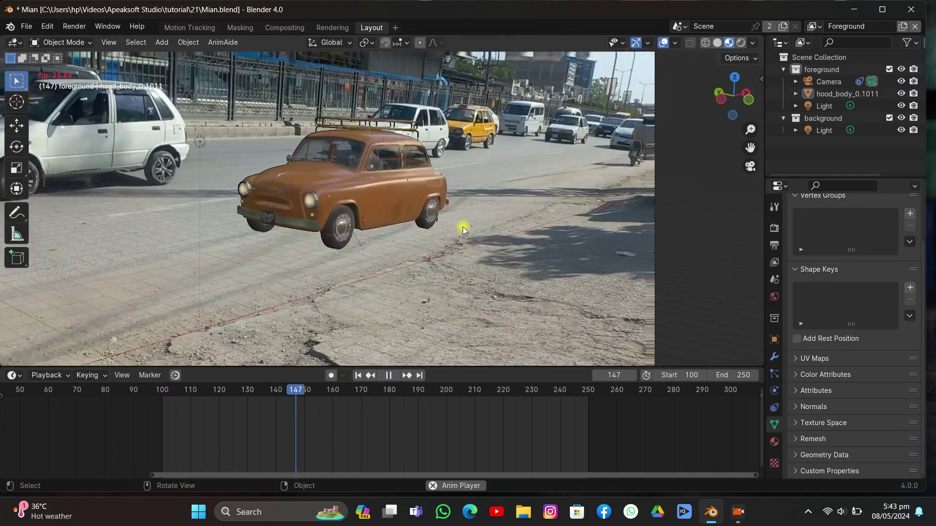
scroll(463, 226, down, 2)
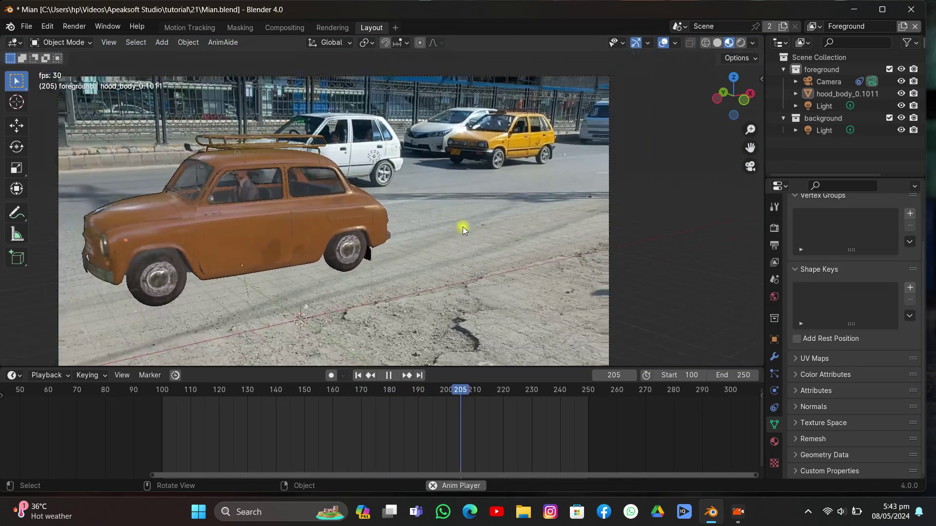
scroll(463, 227, down, 2)
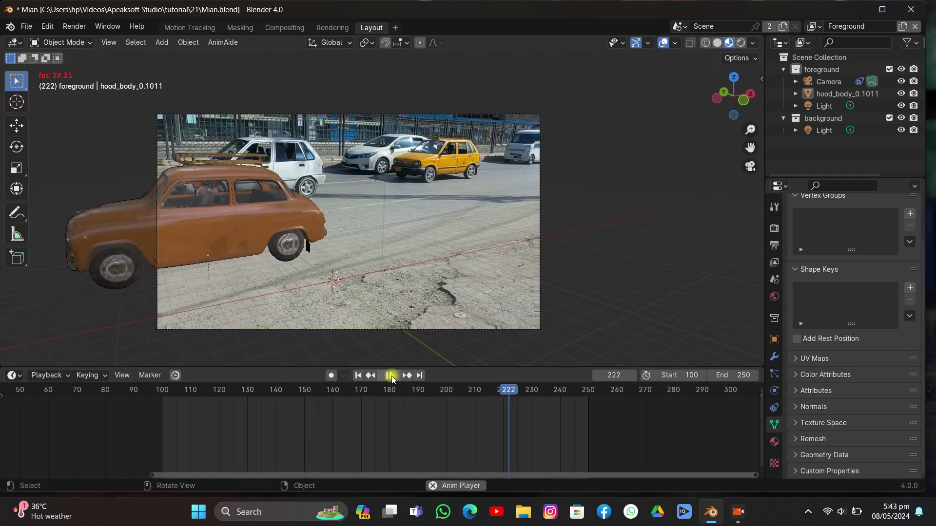
click(390, 376)
drag(370, 390, 159, 390)
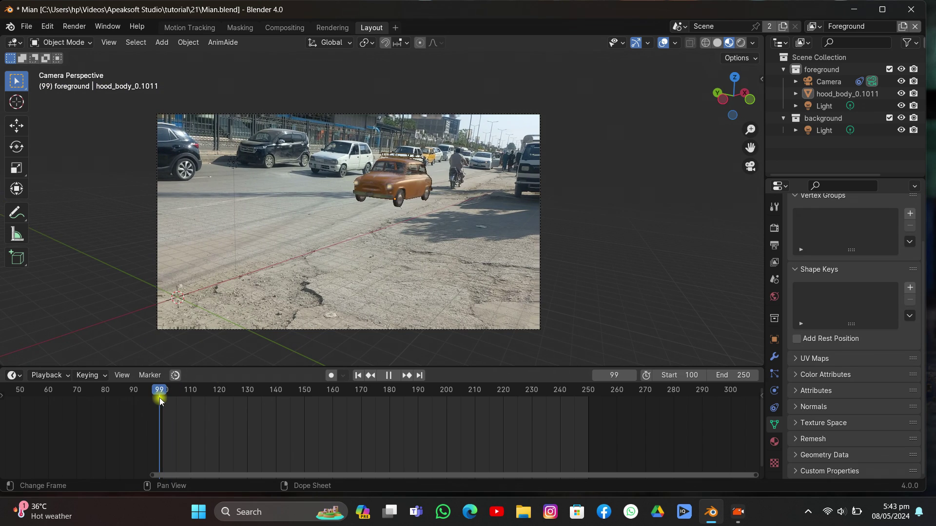
- Select the four wheel objects and switch transform orientation to Local
click(796, 93)
click(852, 143)
scroll(852, 145, down, 2)
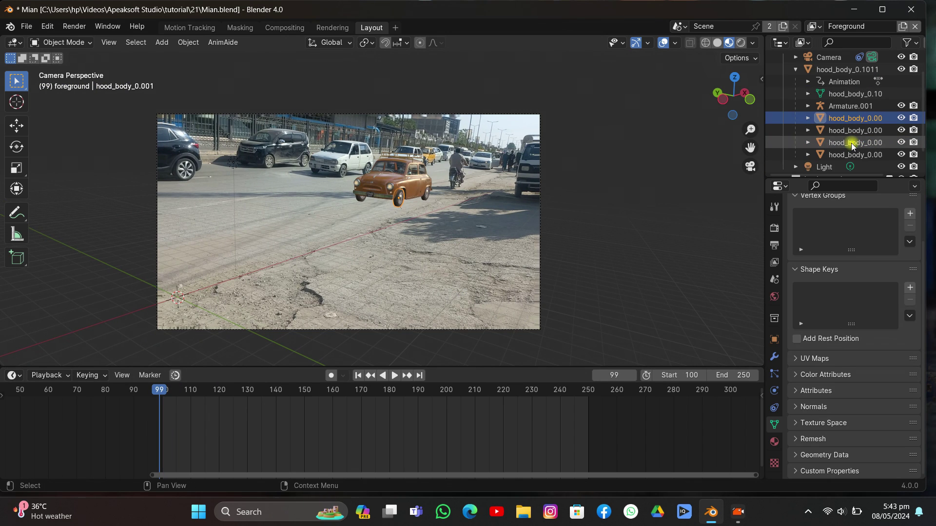
shift+click(854, 155)
scroll(461, 191, up, 6)
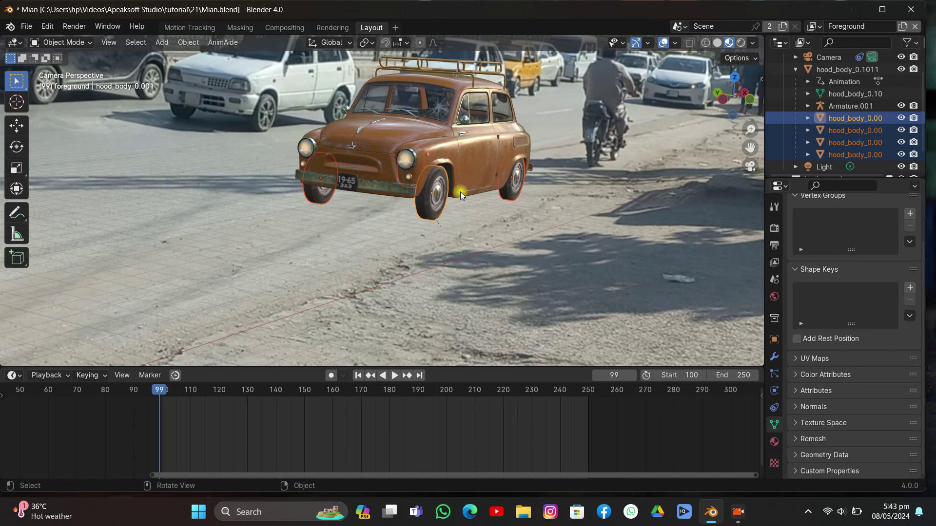
click(334, 43)
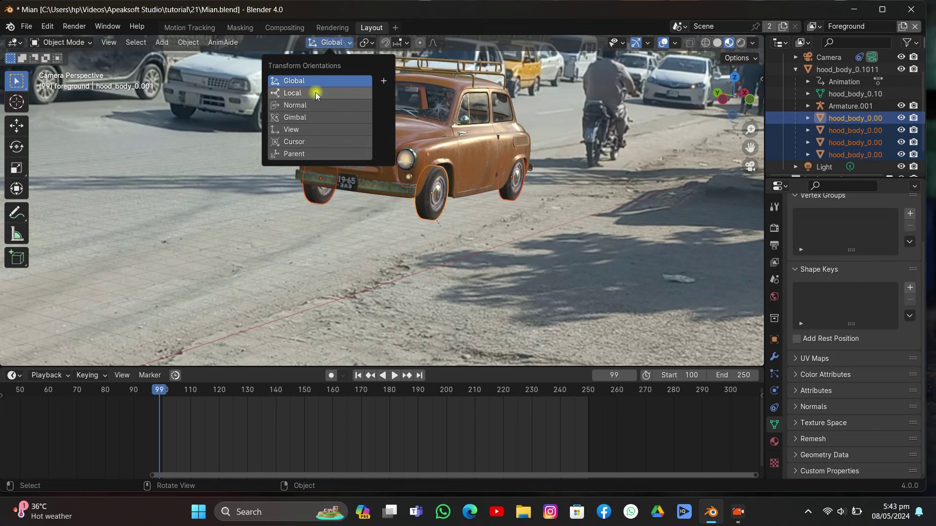
click(318, 89)
click(16, 124)
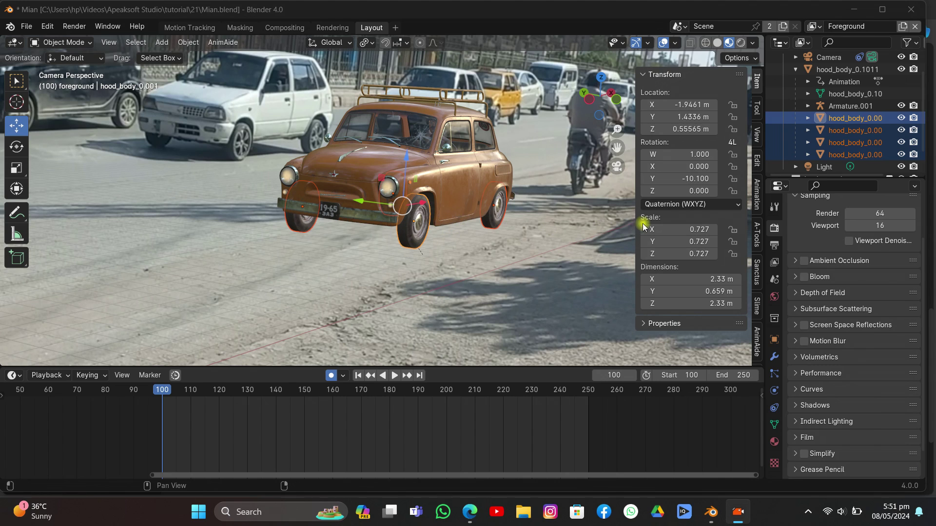
- Set the wheels' rotation mode to XYZ Euler and reset their rotation to 0°
click(674, 204)
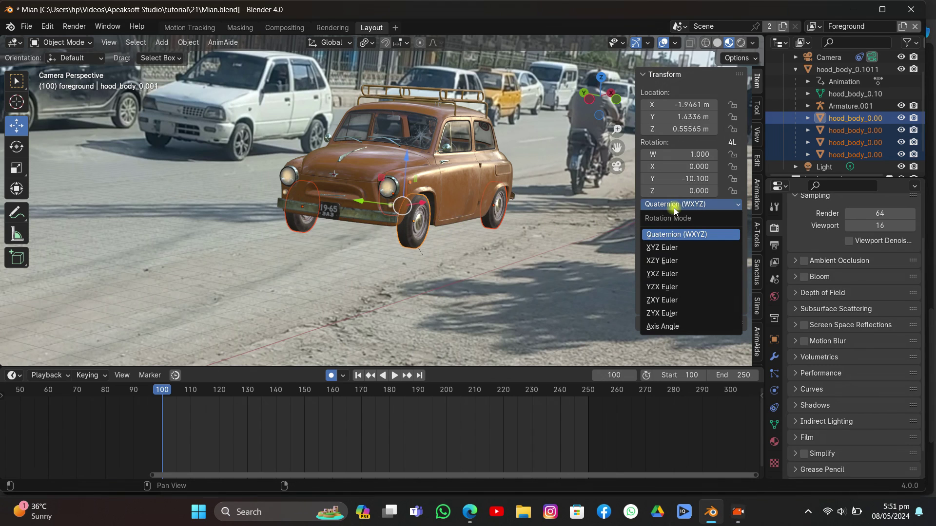
click(696, 248)
scroll(399, 200, up, 5)
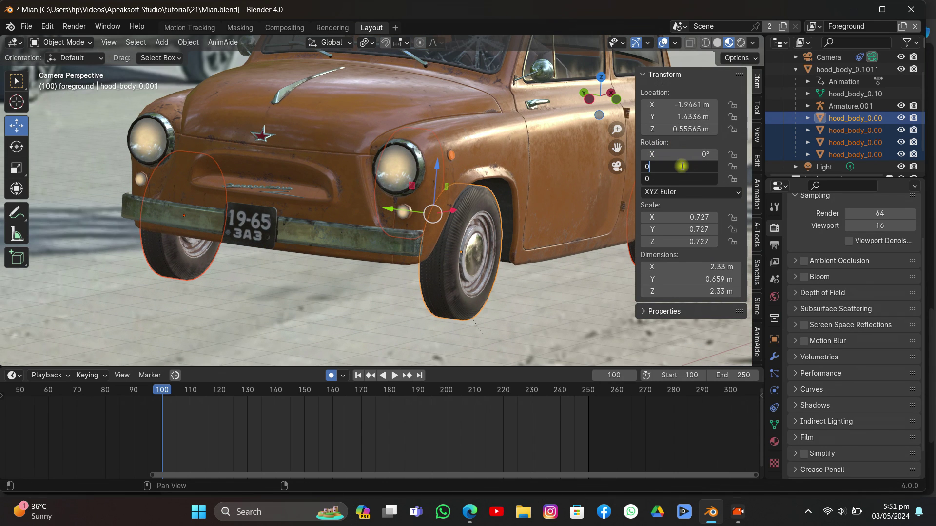
key(Return)
drag(616, 157, 344, 258)
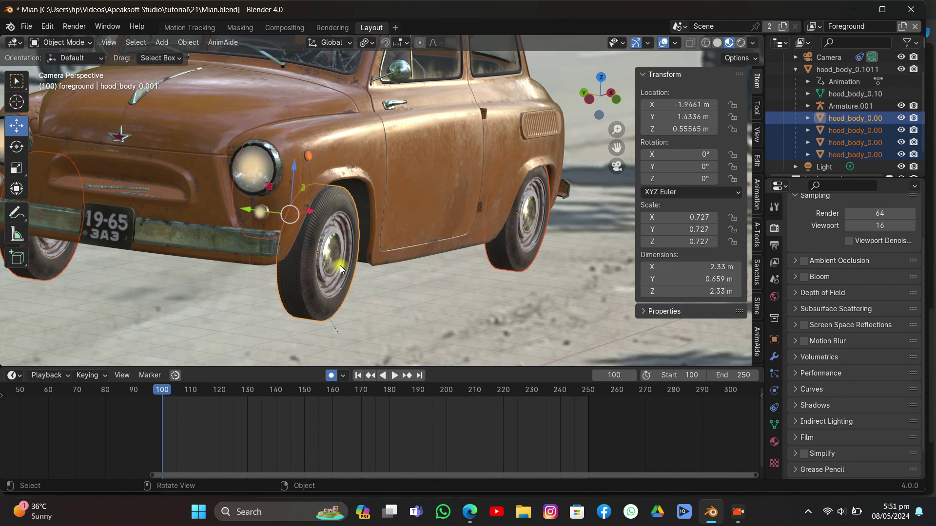
key(i)
click(440, 166)
- Set the rear wheel's rotation mode to XYZ Euler as well
click(534, 237)
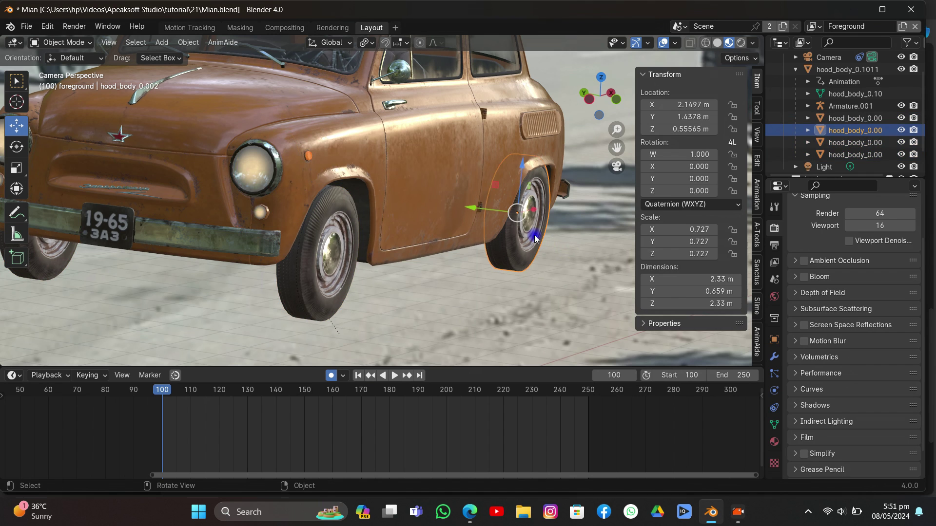
click(675, 204)
click(675, 248)
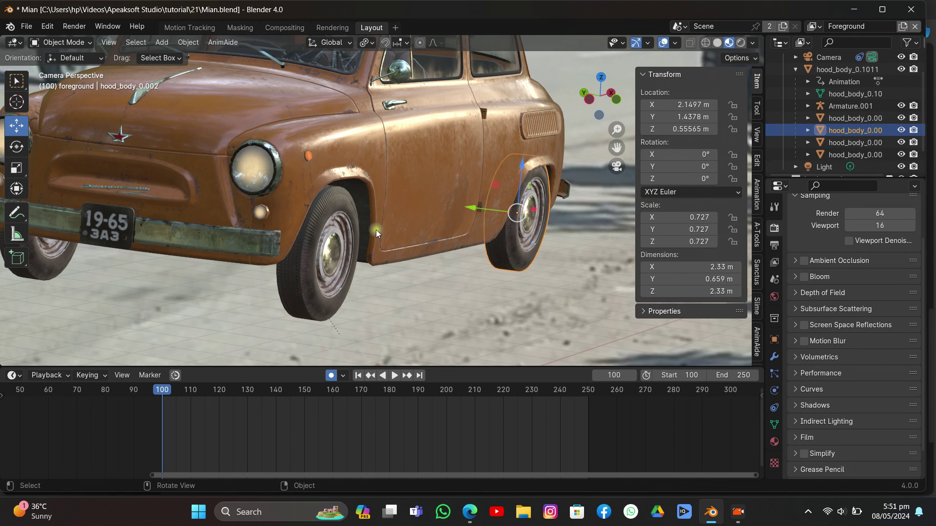
middle_drag(376, 229, 580, 165)
- Set the front wheel and the other rear wheel to XYZ Euler rotation mode
drag(615, 150, 434, 230)
click(288, 257)
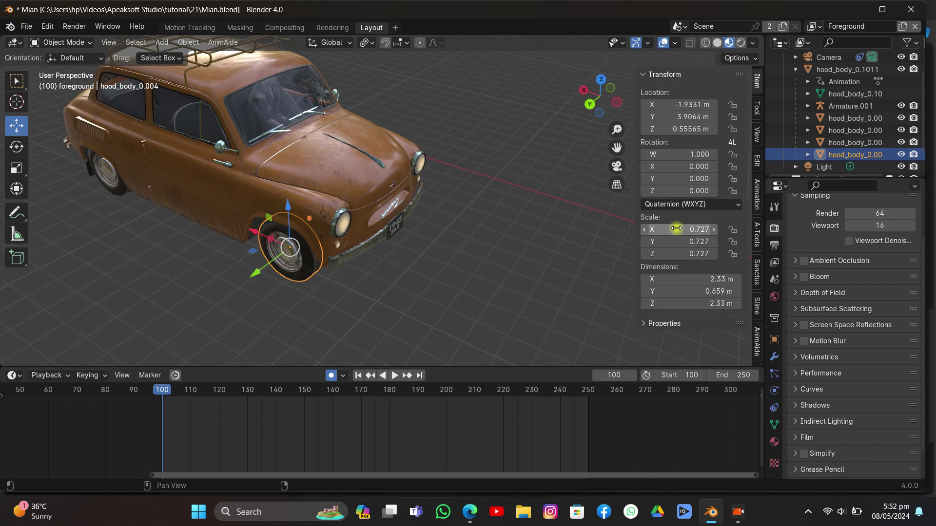
click(687, 205)
click(683, 235)
click(684, 204)
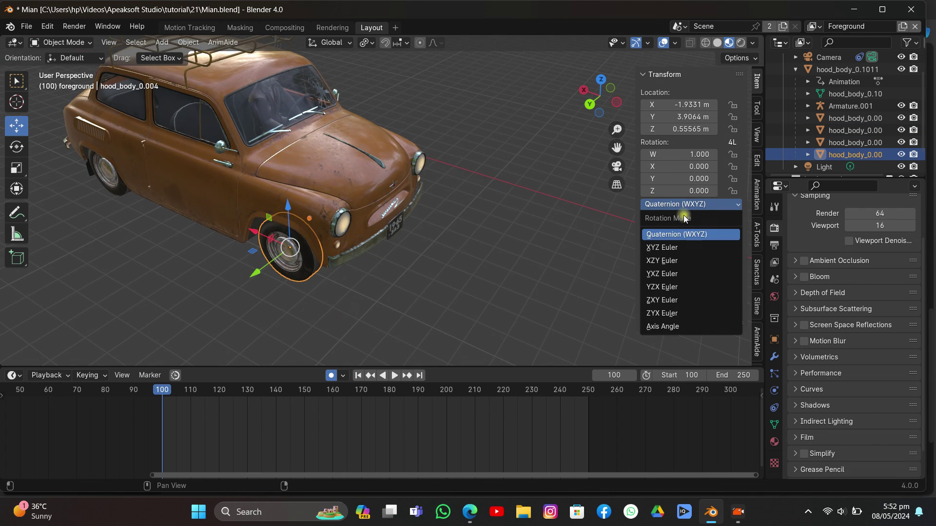
click(672, 248)
click(101, 187)
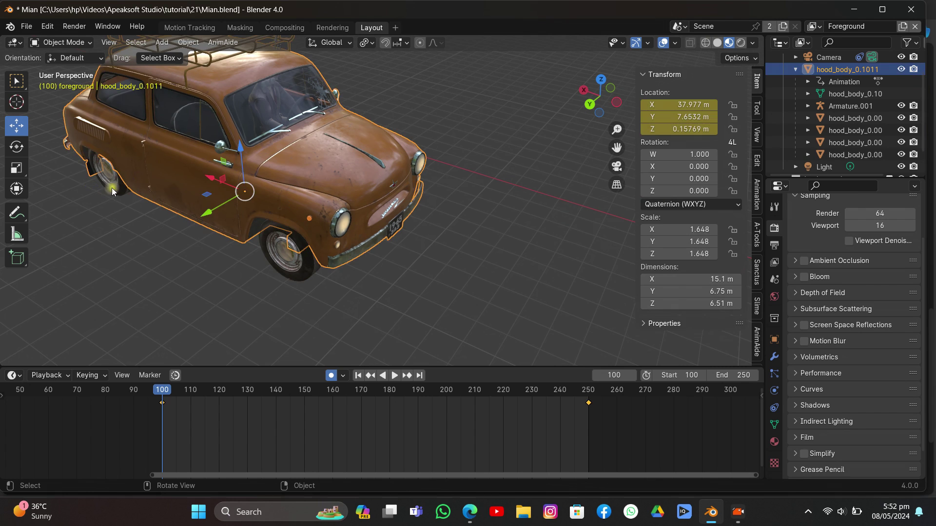
click(112, 188)
click(677, 205)
click(670, 248)
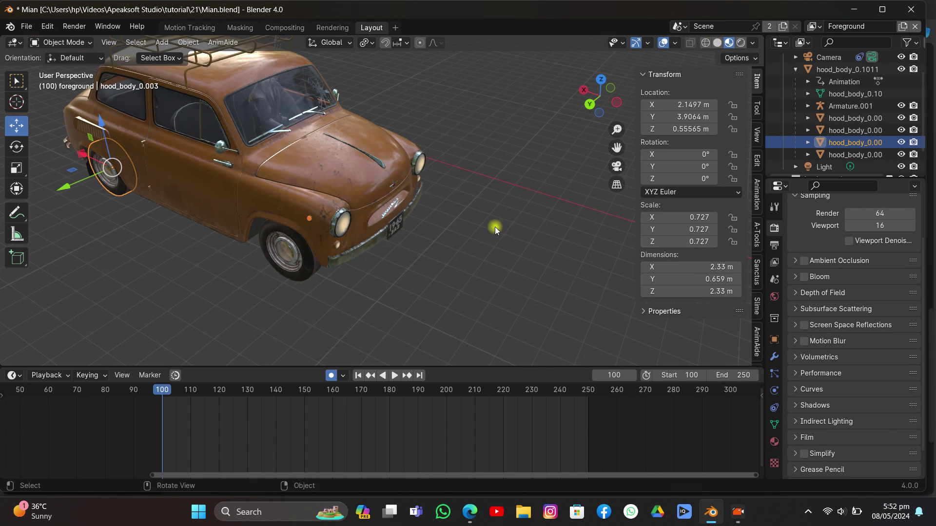
middle_drag(495, 226, 293, 210)
- Select all four wheels and keyframe their rotation at frame 100
click(843, 119)
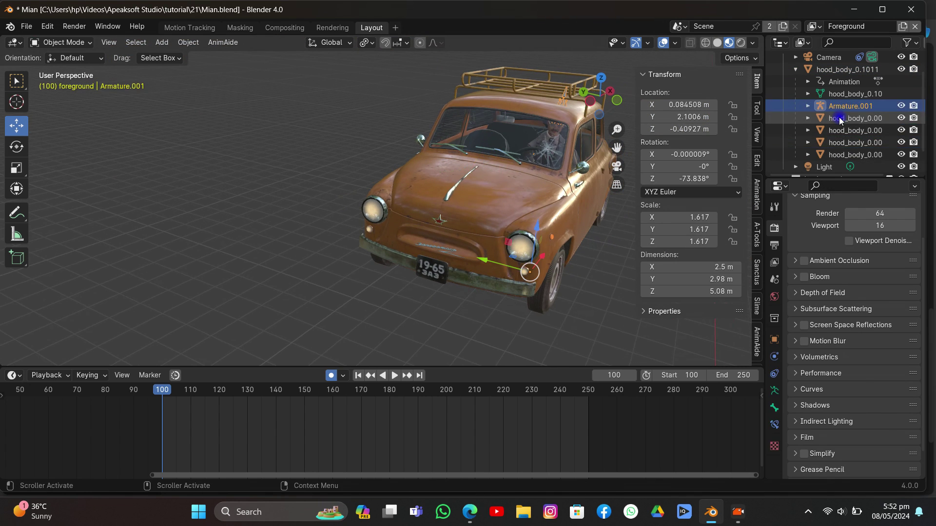
shift+click(841, 153)
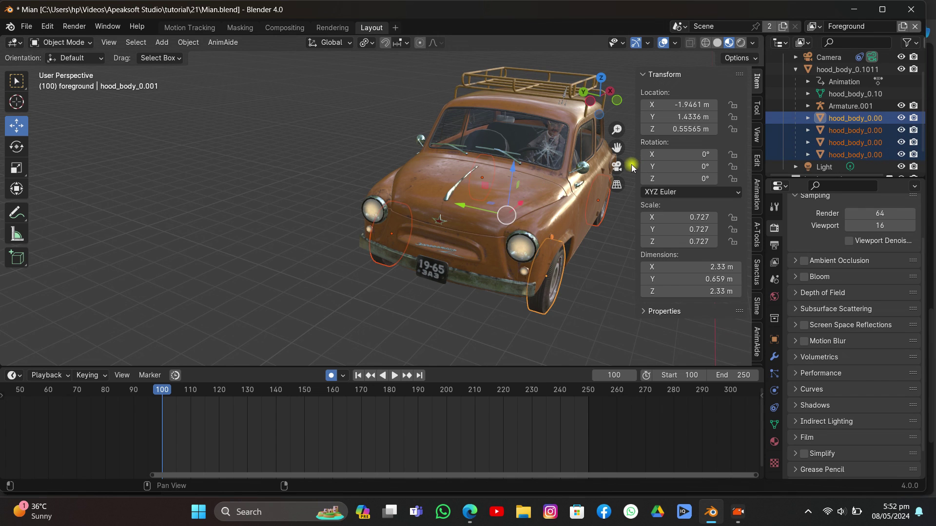
click(617, 167)
key(i)
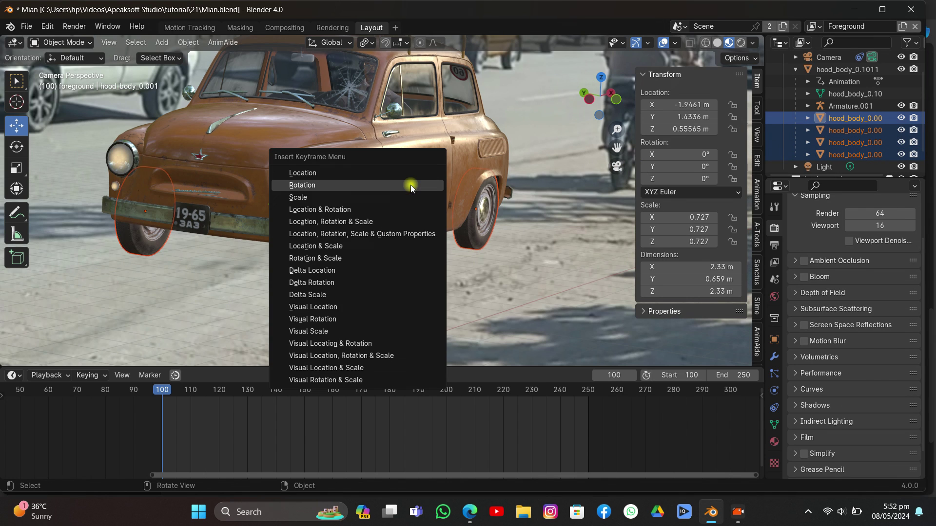
click(411, 186)
- At frame 120, spin the wheels around Y and keyframe the rotation
click(221, 391)
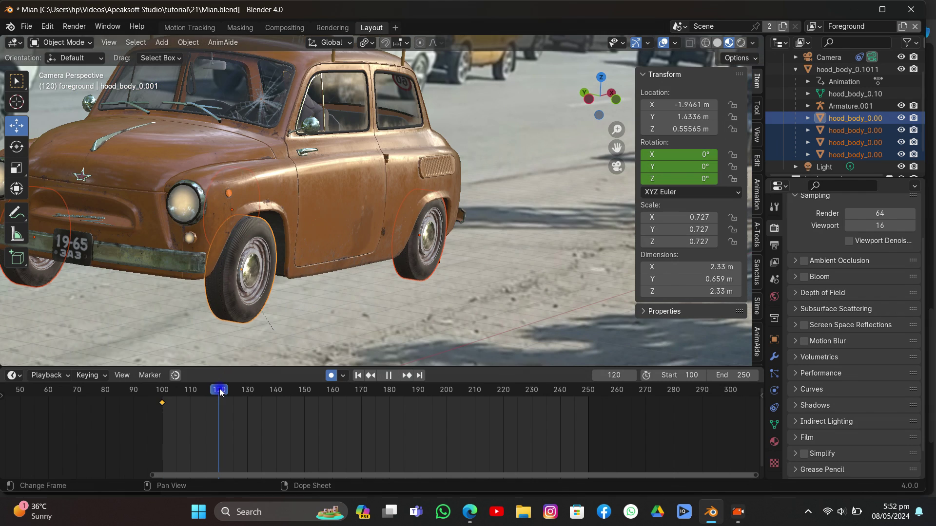
key(r)
key(y)
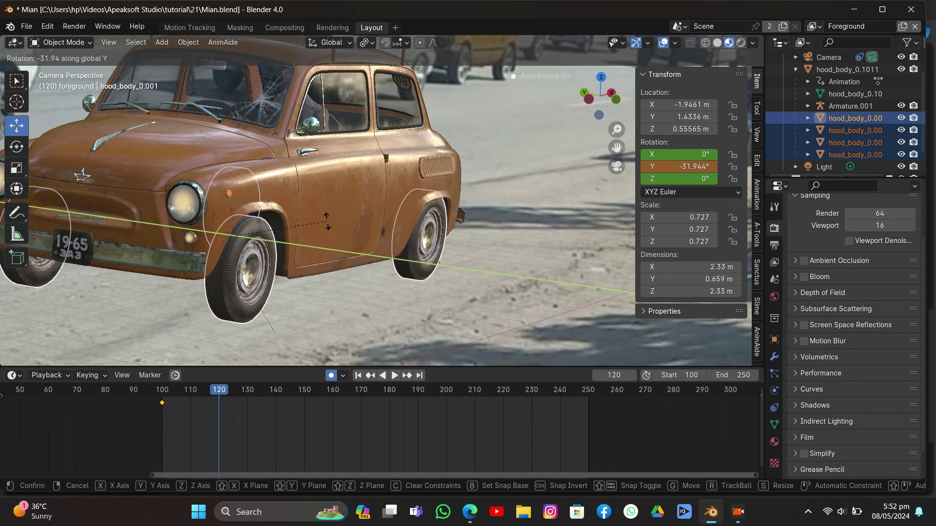
click(216, 256)
key(space)
drag(216, 392, 183, 406)
key(space)
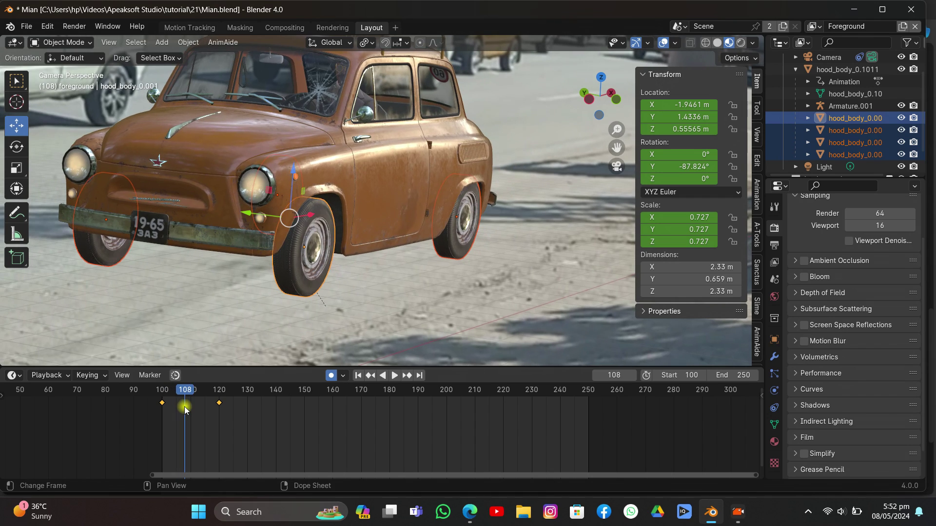
- Make the wheel rotation keyframes linear with linear extrapolation so they spin continuously
key(t)
click(184, 406)
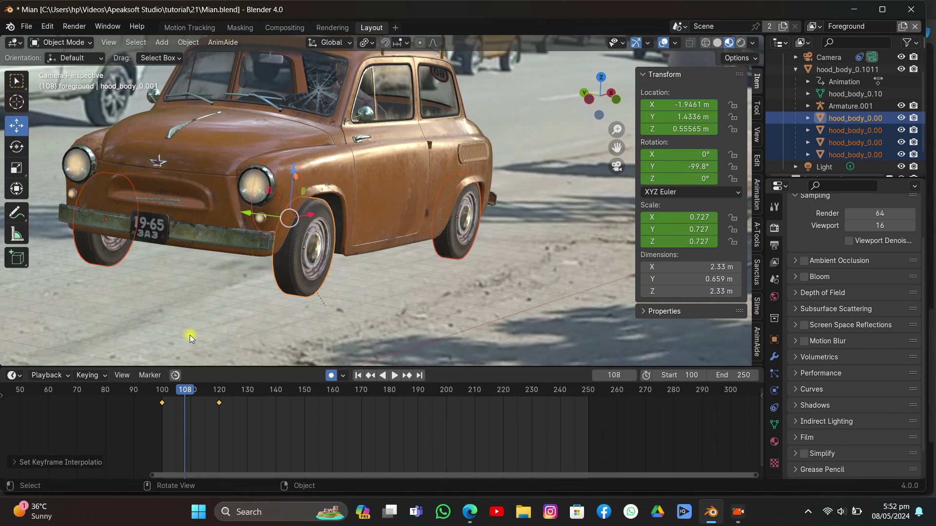
key(space)
key(space)
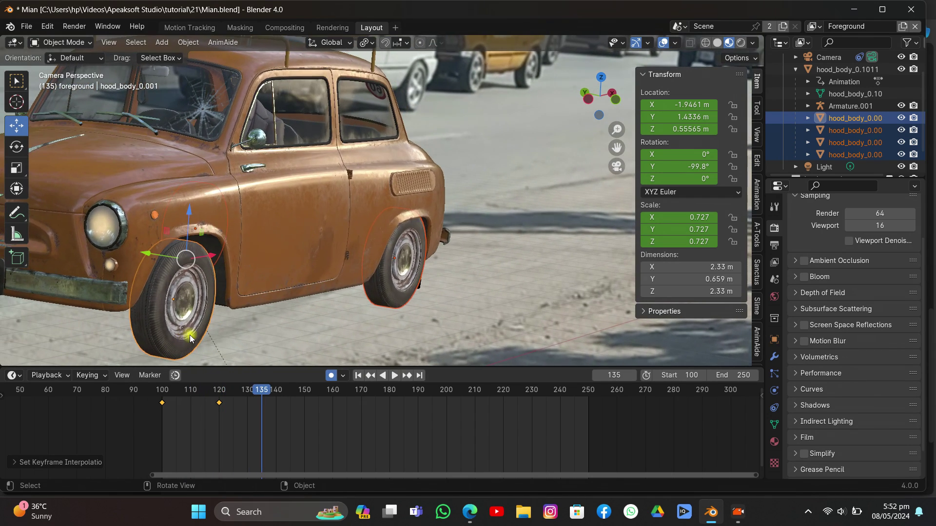
key(shift+e)
click(228, 425)
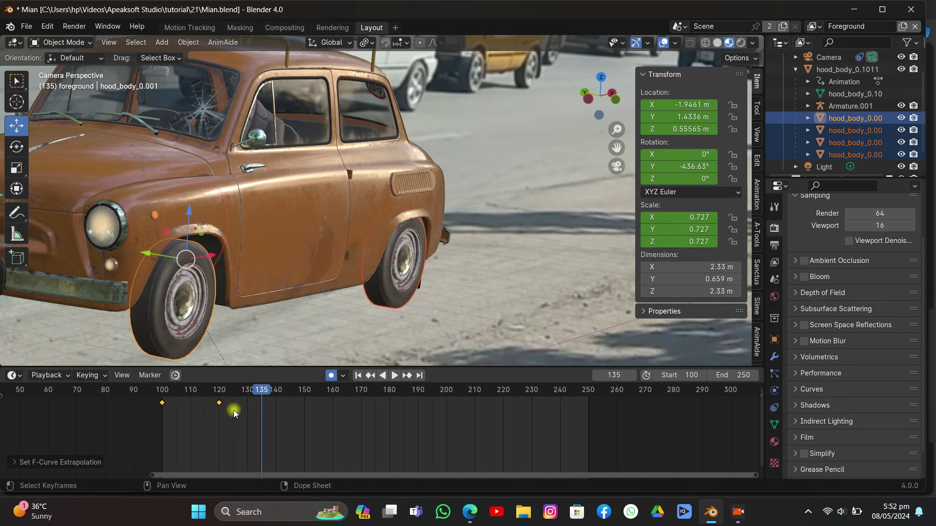
key(space)
scroll(311, 294, down, 4)
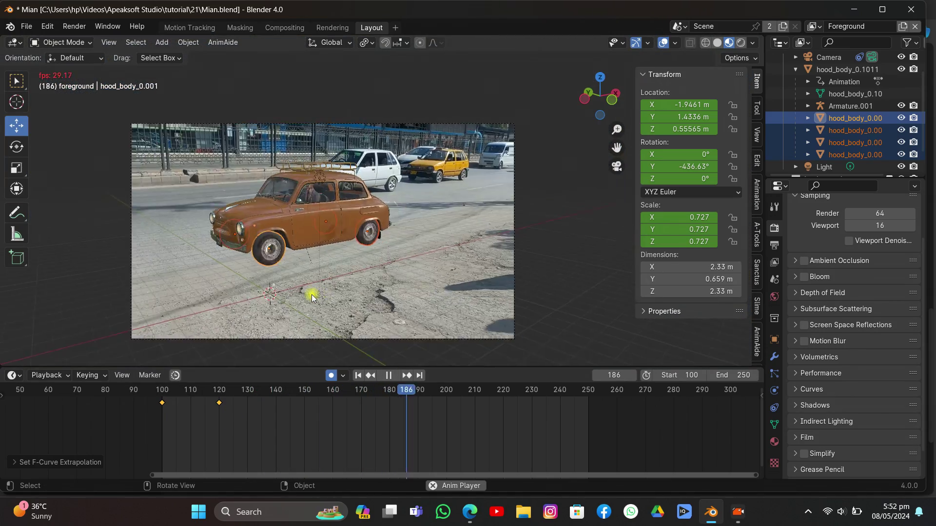
- Move the wheels' rotation keyframe to frame 110 and return to frame 100
click(435, 212)
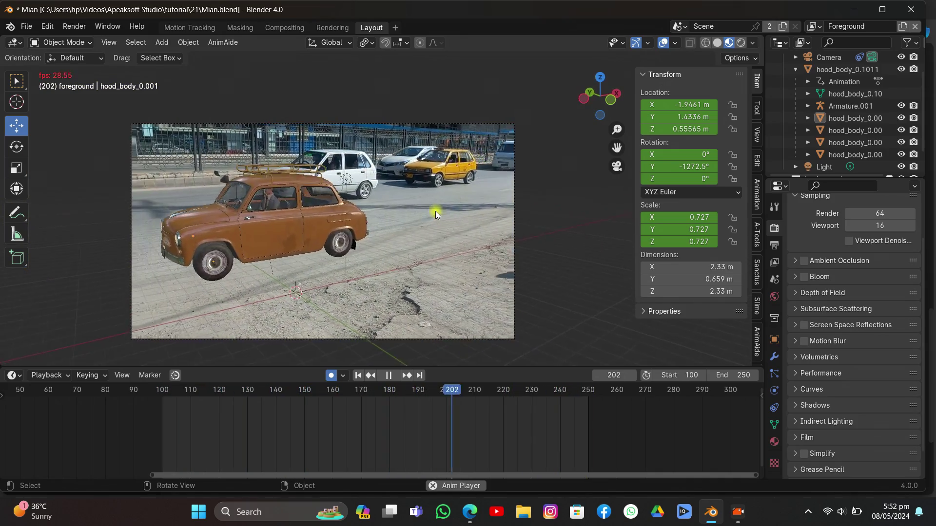
key(space)
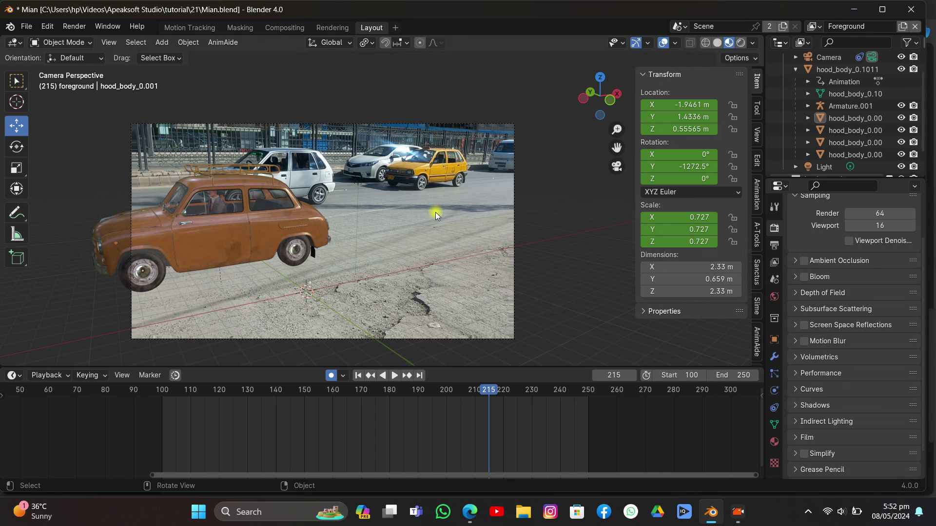
key(ctrl+z)
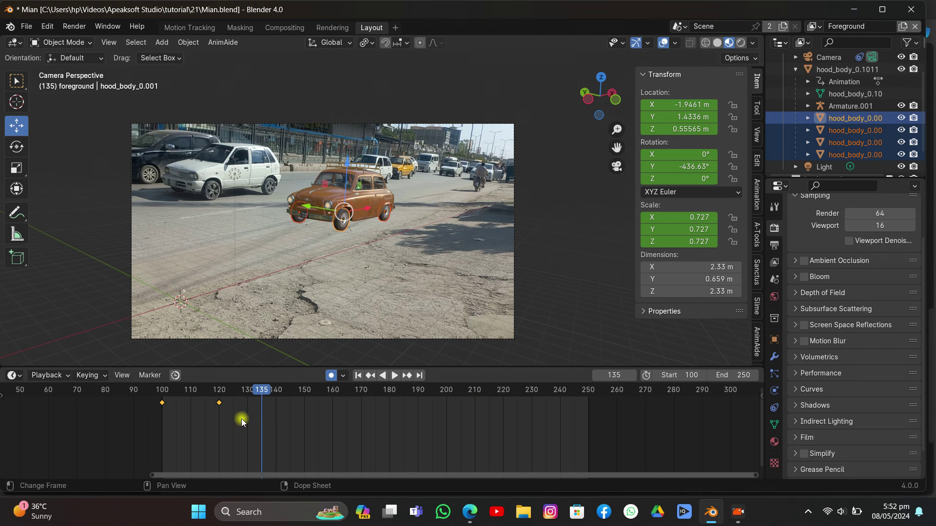
key(g)
click(235, 408)
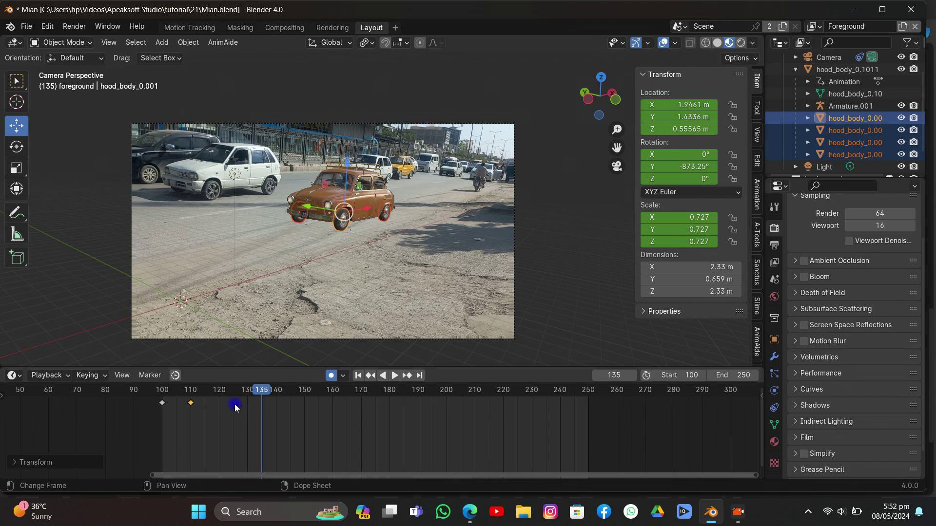
click(358, 376)
- Play the animation to check the wheel spin, then stop playback
scroll(412, 244, up, 3)
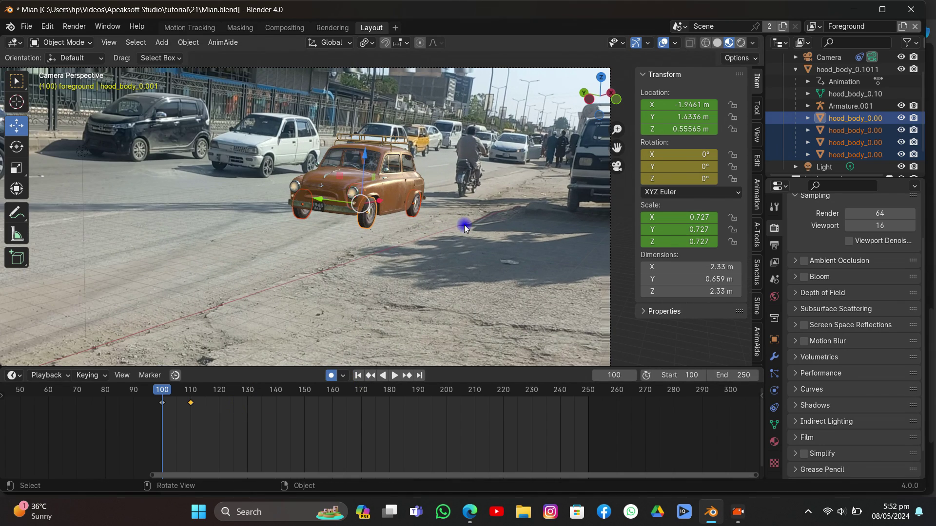
click(464, 226)
key(space)
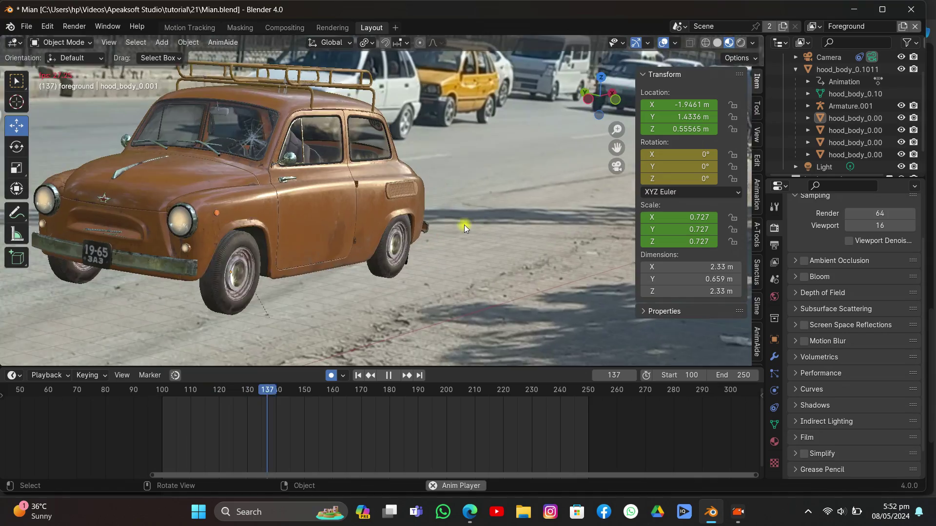
scroll(464, 227, down, 3)
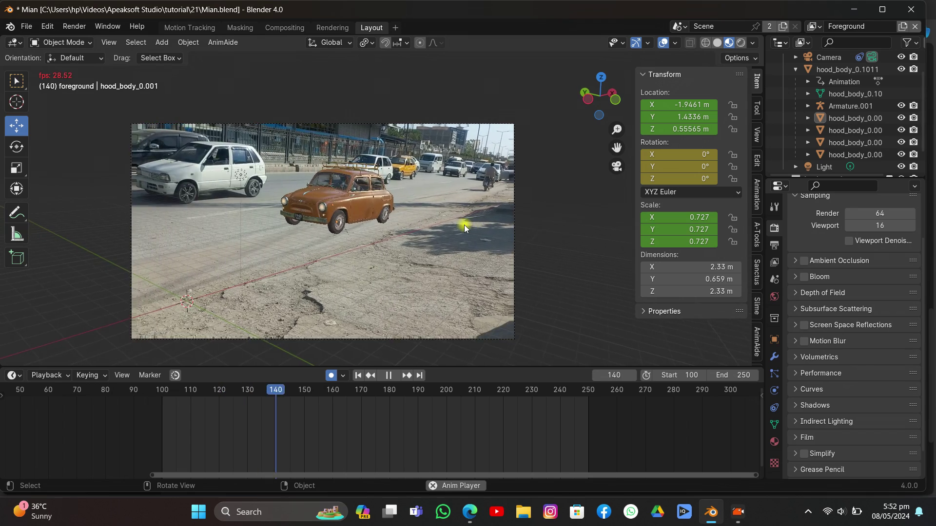
key(space)
- Shift the second wheel rotation keyframe to frame 115 and replay from frame 100
key(shift+Left)
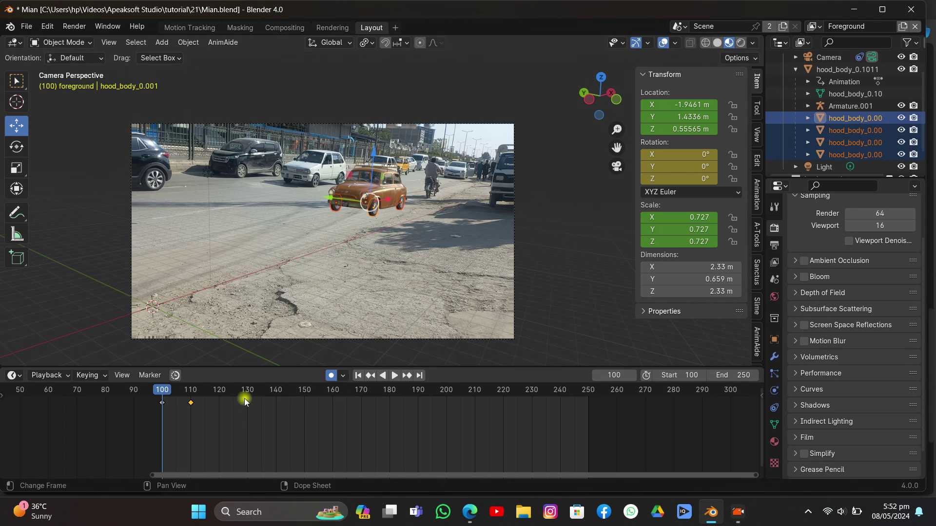
key(g)
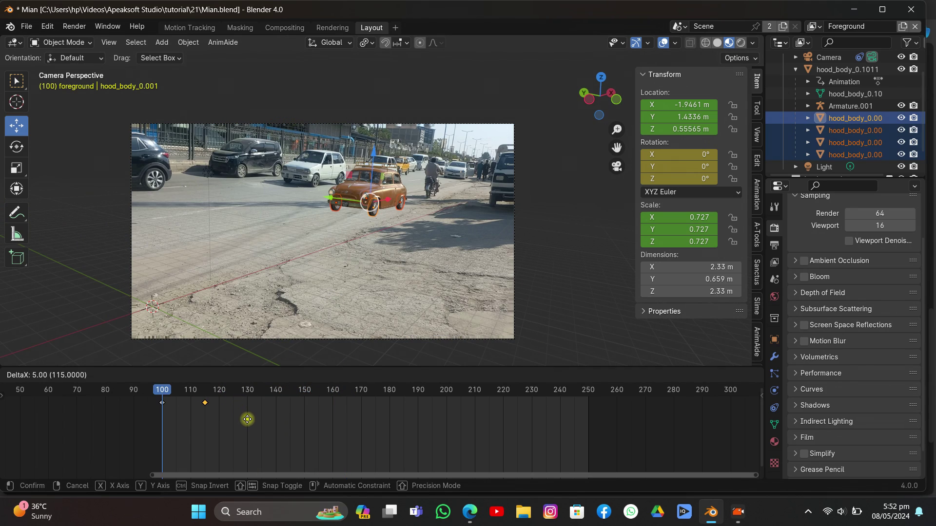
click(247, 419)
key(space)
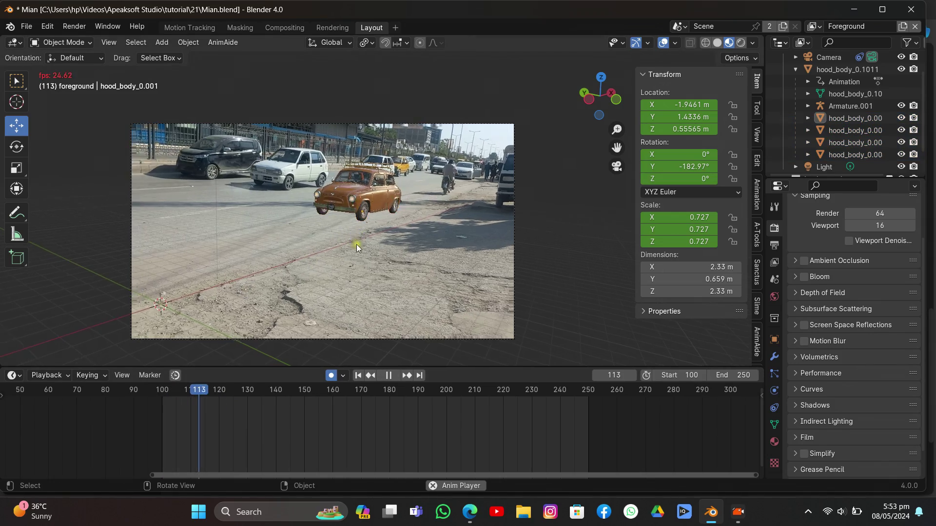
- Move the imported burger onto the car and scale it up
click(458, 273)
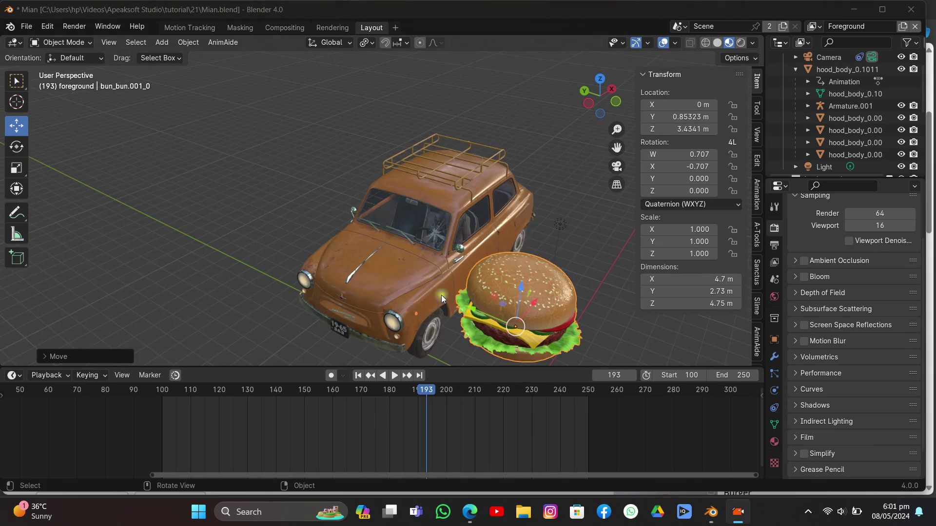
key(g)
middle_drag(412, 271, 431, 270)
key(s)
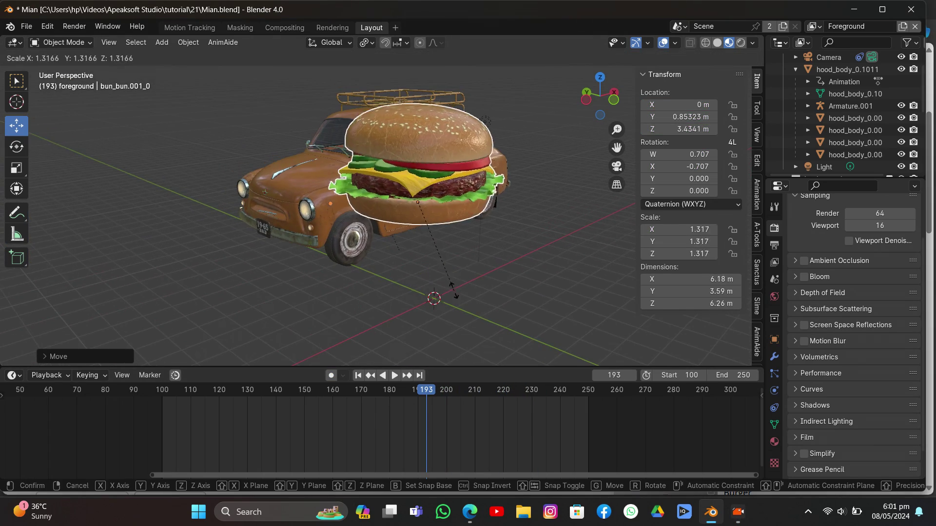
click(617, 74)
- In top view, centre the burger over the car and shrink it slightly
click(601, 76)
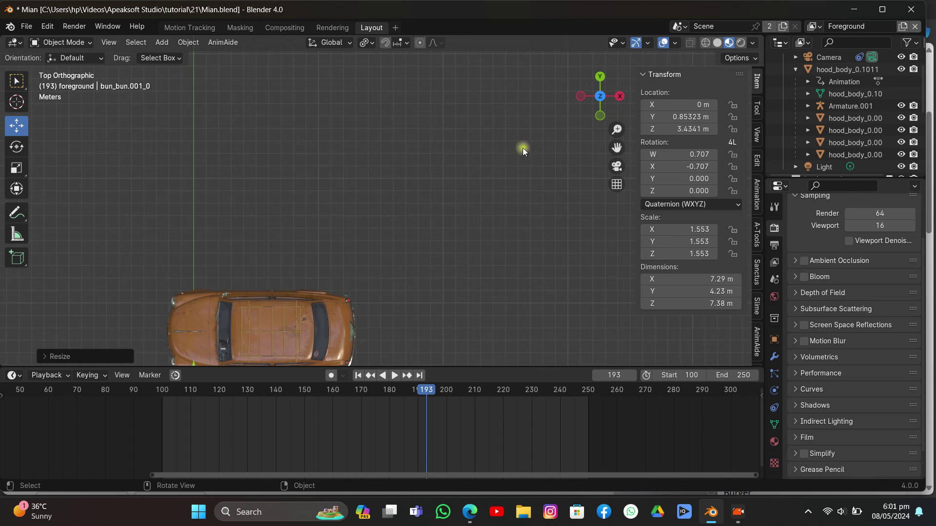
shift+middle_drag(511, 301, 537, 210)
key(g)
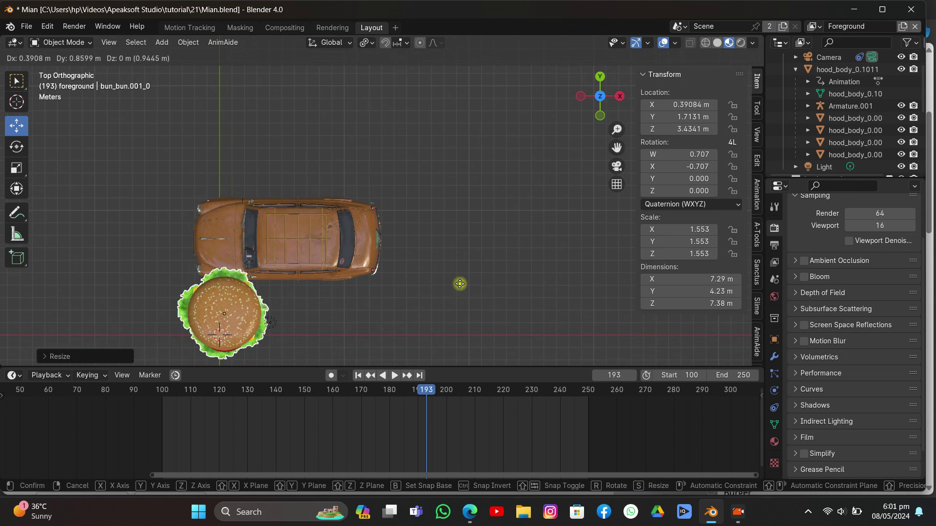
click(541, 217)
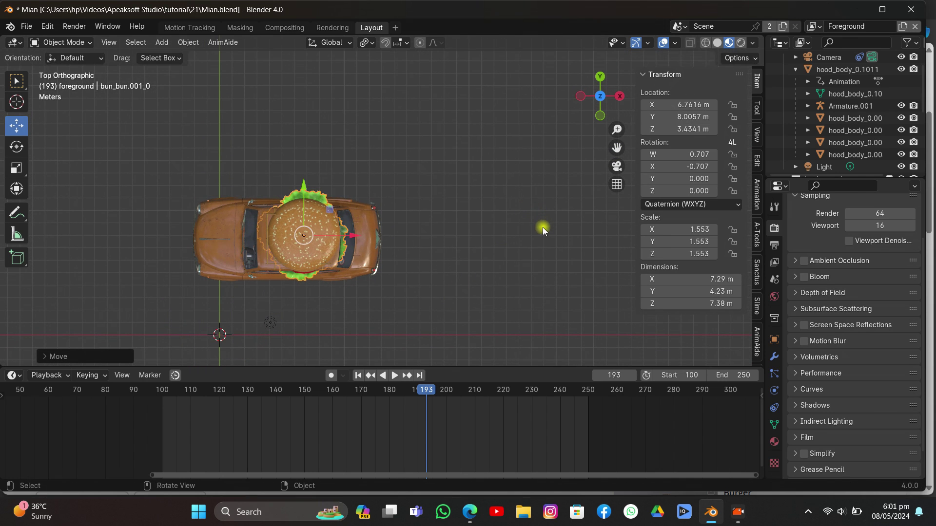
key(s)
click(521, 235)
- From the camera view, raise the burger along Z to sit above the roof
click(616, 166)
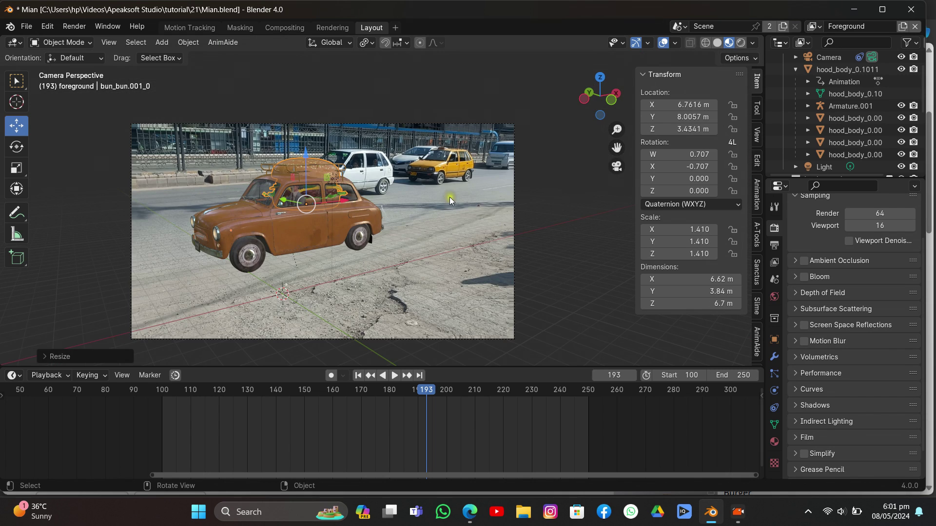
scroll(414, 207, up, 4)
drag(614, 144, 608, 143)
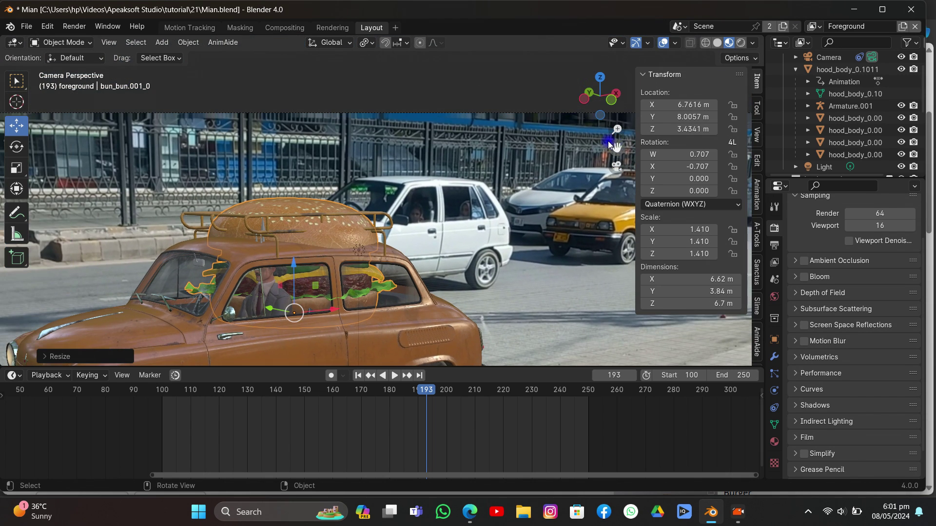
key(g)
key(z)
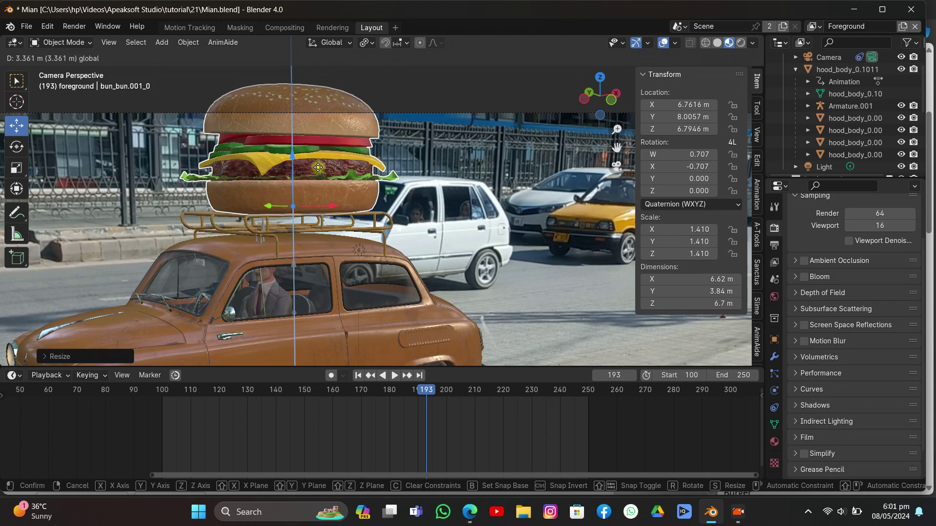
click(319, 181)
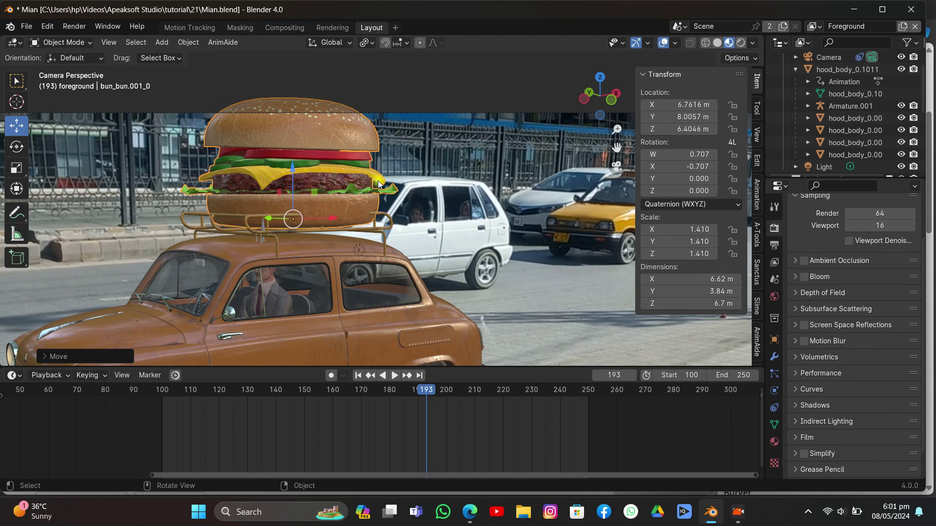
- Align the burger front-to-back and sideways on the roof rack, reaching Z 6.4046 m
middle_drag(378, 181, 439, 205)
key(g)
key(y)
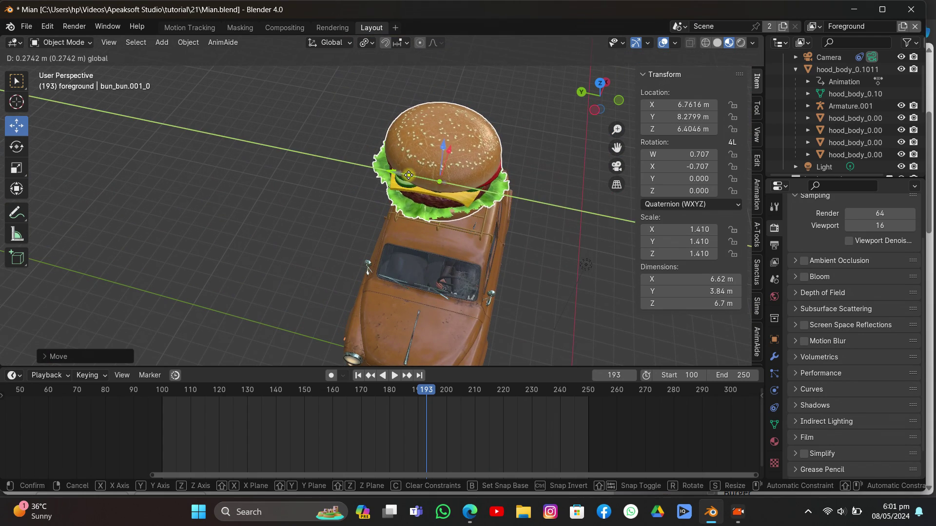
click(586, 175)
middle_drag(587, 175, 617, 172)
click(616, 168)
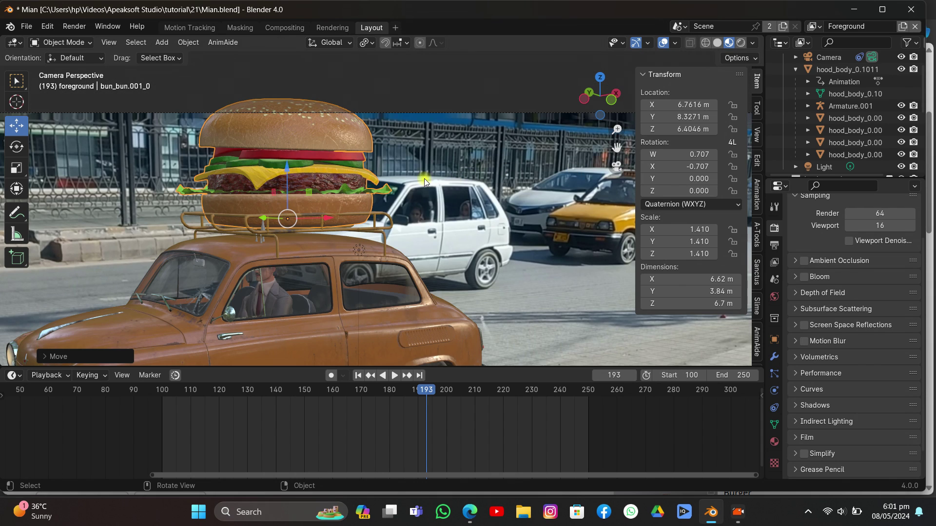
drag(300, 218, 257, 223)
scroll(407, 142, down, 3)
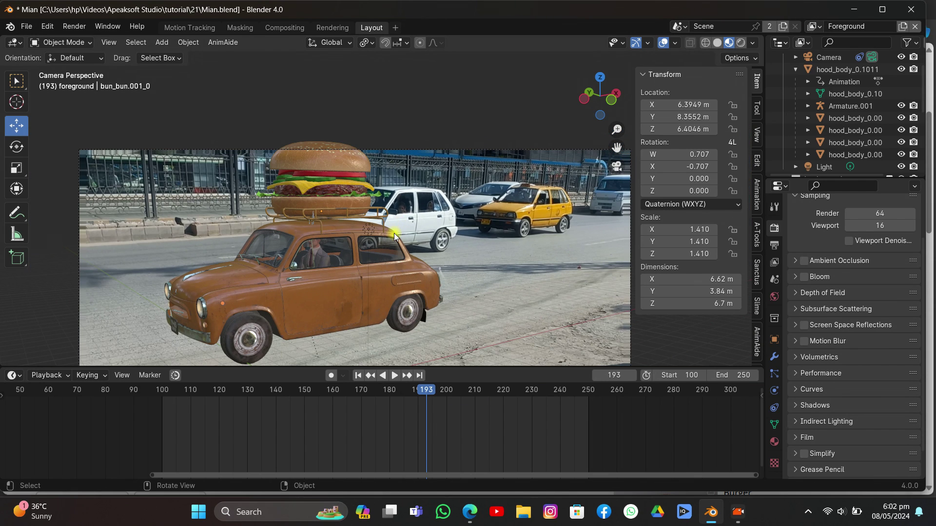
- Parent the burger to the car with Ctrl+P > Object
click(328, 185)
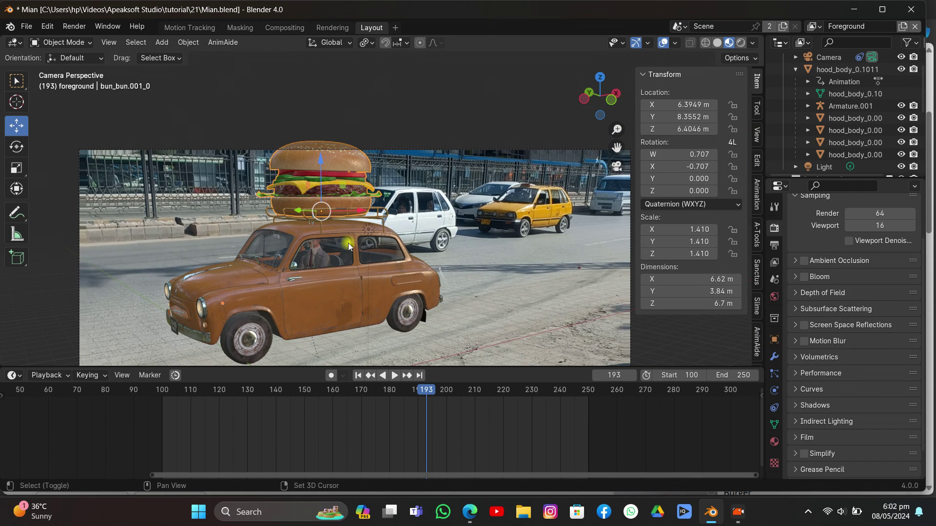
shift+click(349, 249)
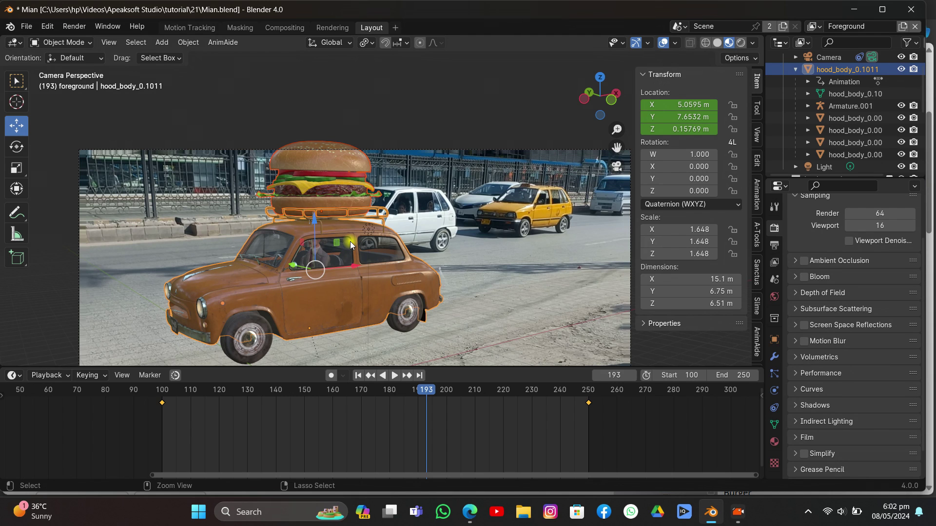
key(ctrl+p)
click(350, 241)
key(alt+a)
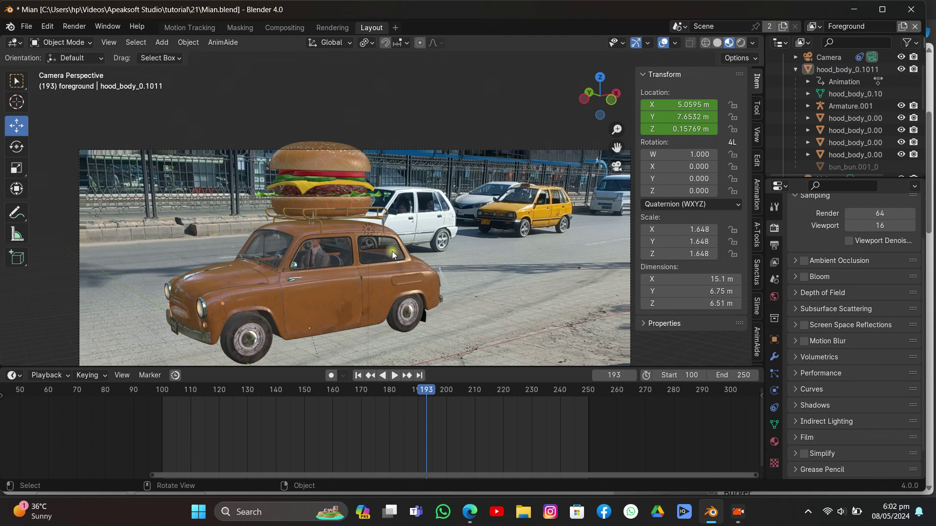
- At frame 100, move the burger along Y and resize it to scale 1.331
click(361, 374)
scroll(375, 276, up, 4)
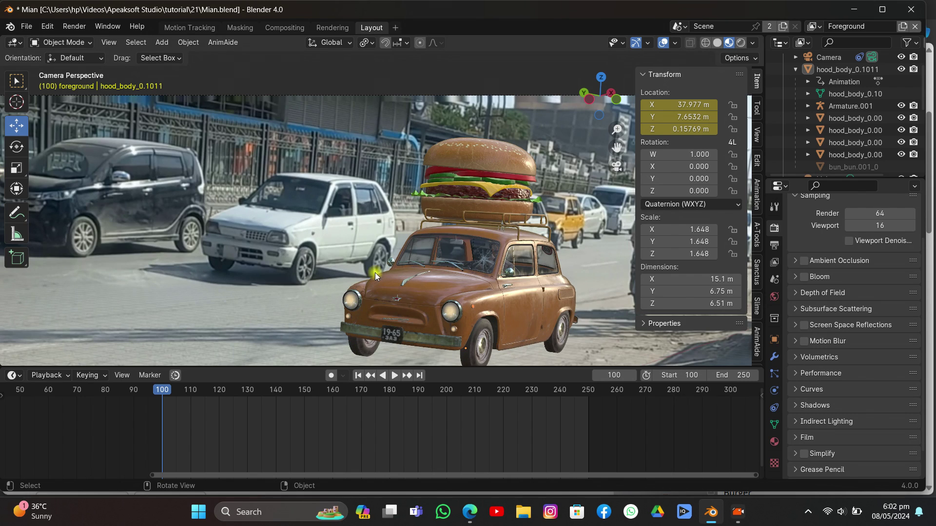
click(495, 200)
key(g)
key(y)
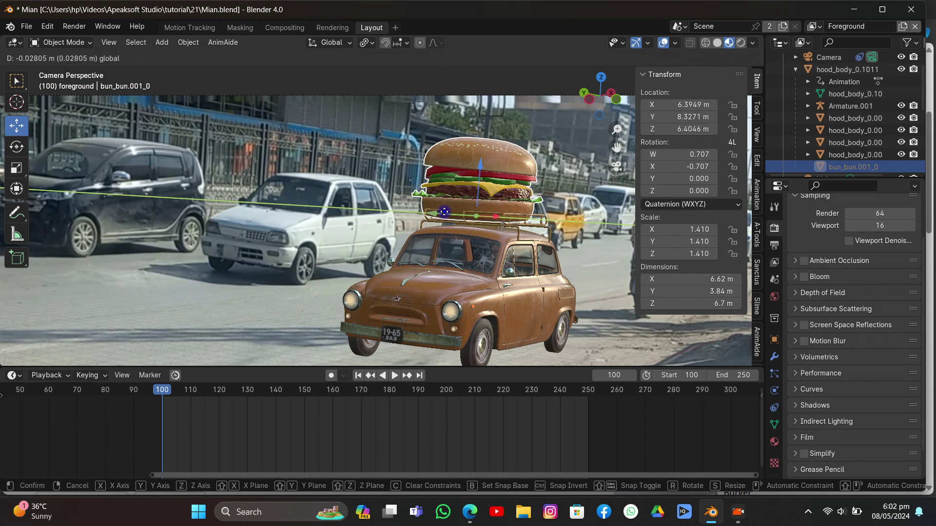
click(446, 213)
key(s)
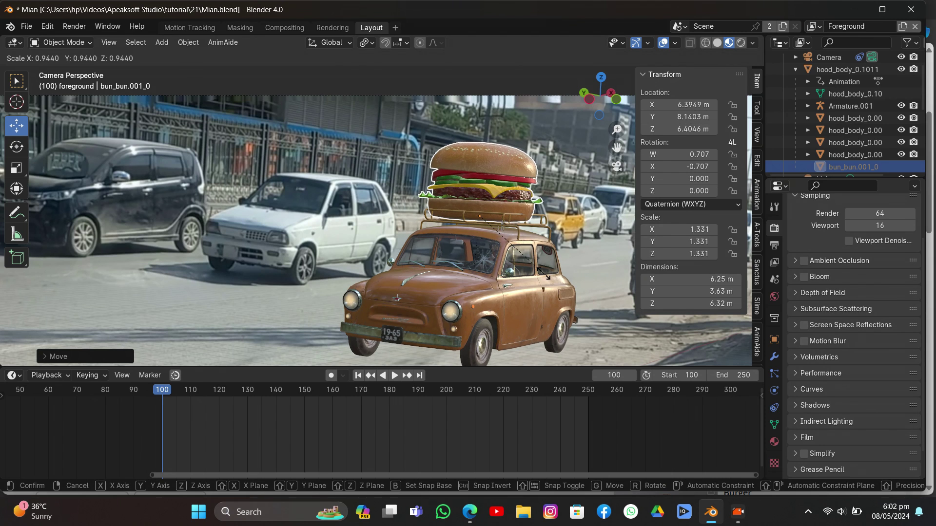
click(546, 275)
- Nudge the burger sideways and front-to-back to X 6.3758 m, Y 8.1938 m
click(423, 175)
scroll(423, 176, up, 3)
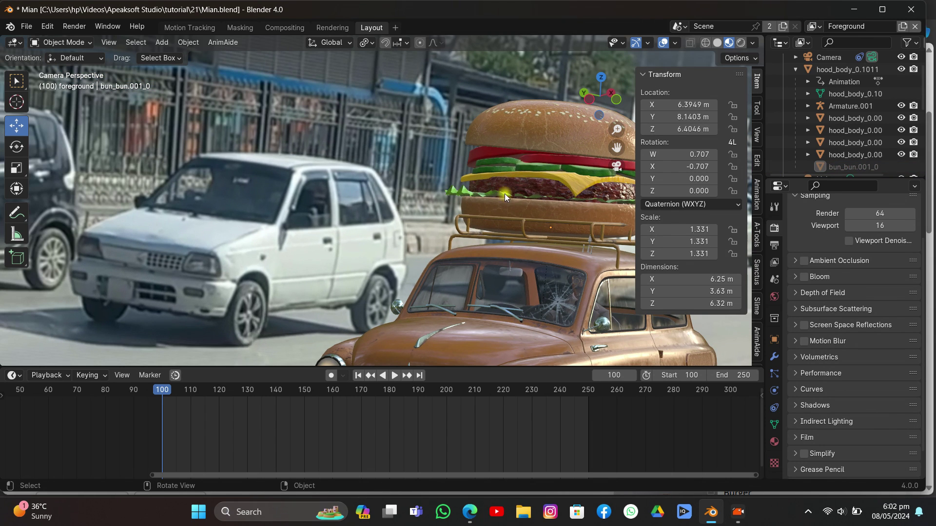
click(533, 189)
mouse_move(567, 233)
mouse_down()
mouse_move(555, 231)
mouse_move(565, 239)
mouse_up()
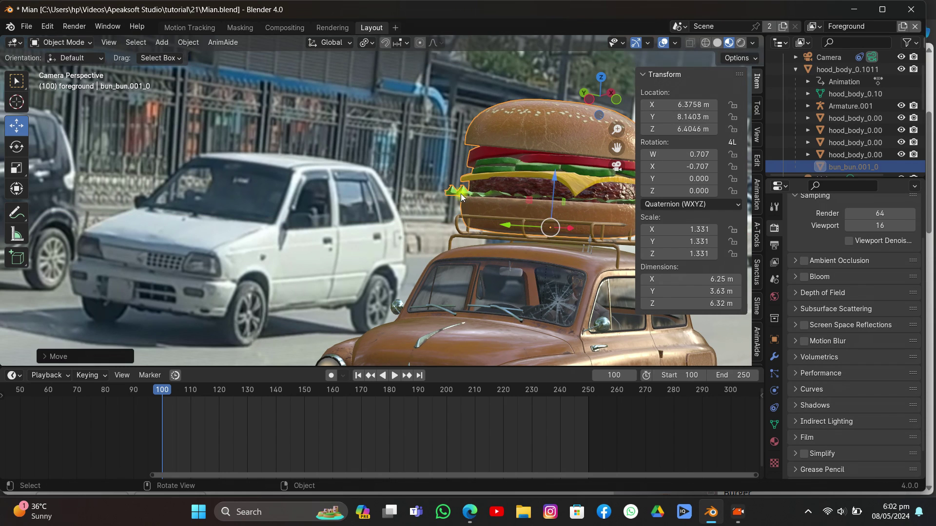
click(440, 171)
scroll(440, 171, down, 2)
click(568, 207)
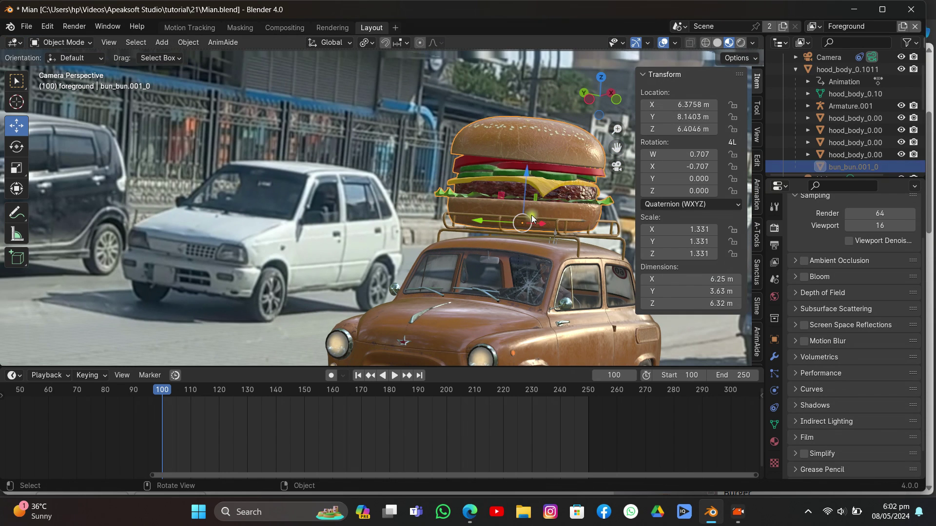
drag(498, 224, 496, 223)
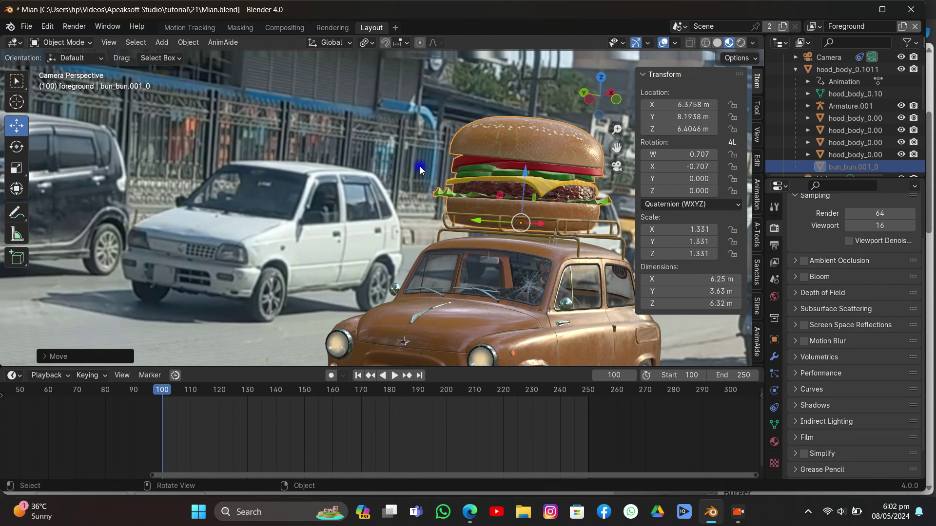
click(516, 253)
scroll(516, 254, down, 2)
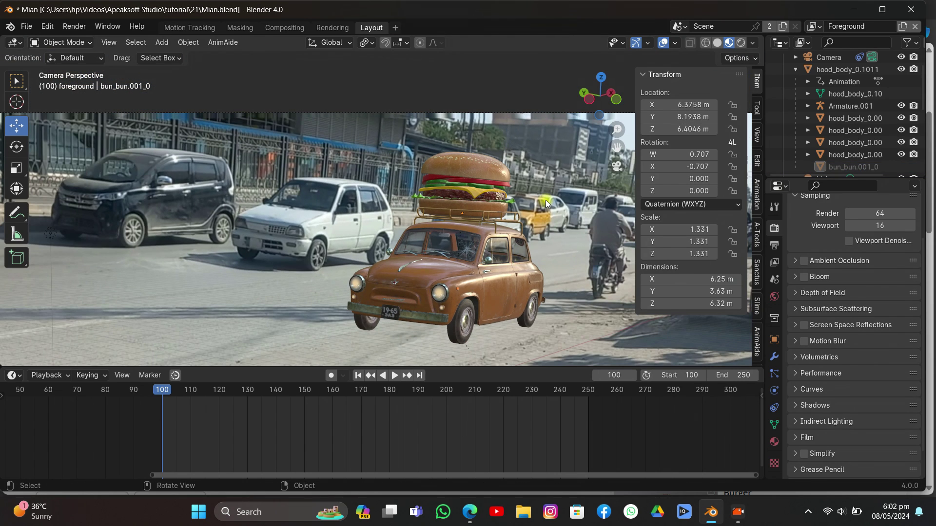
- Play the animation to confirm the burger follows the car, then scrub back to frame 120
scroll(545, 199, down, 2)
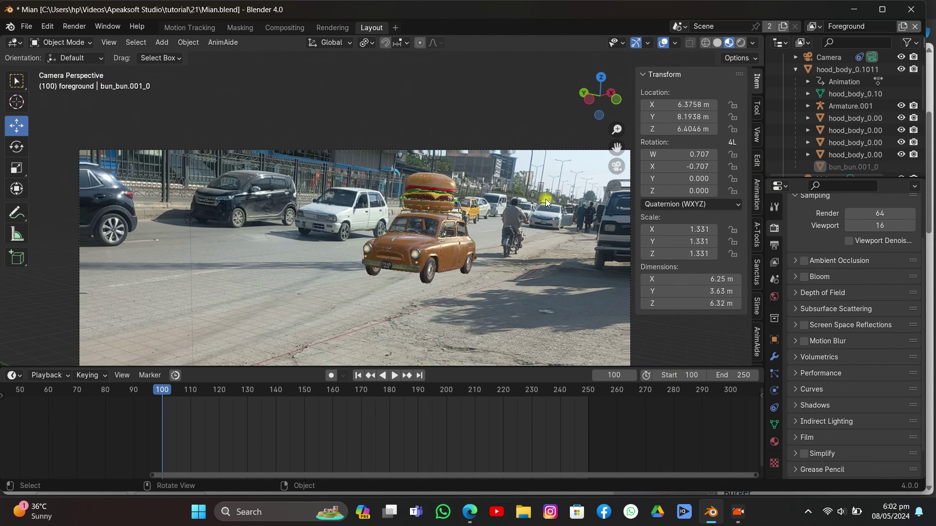
key(space)
scroll(531, 198, down, 2)
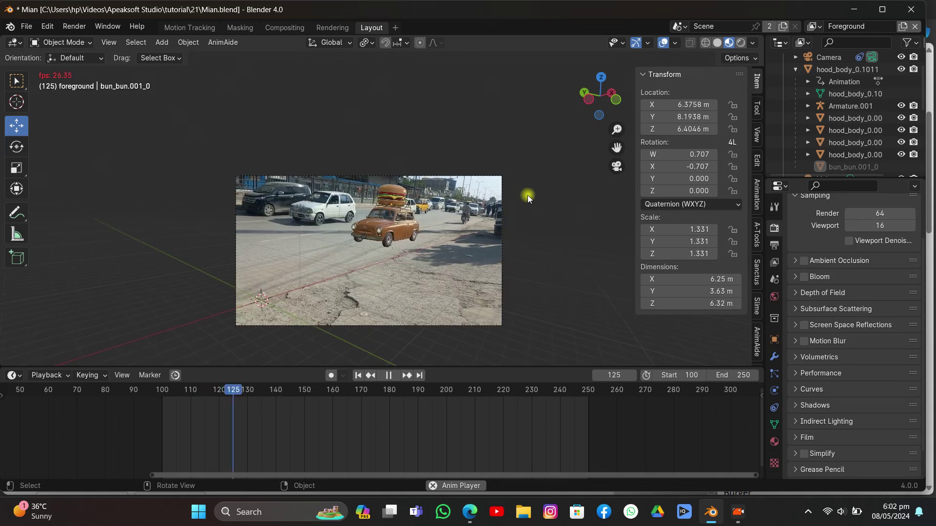
scroll(528, 195, up, 4)
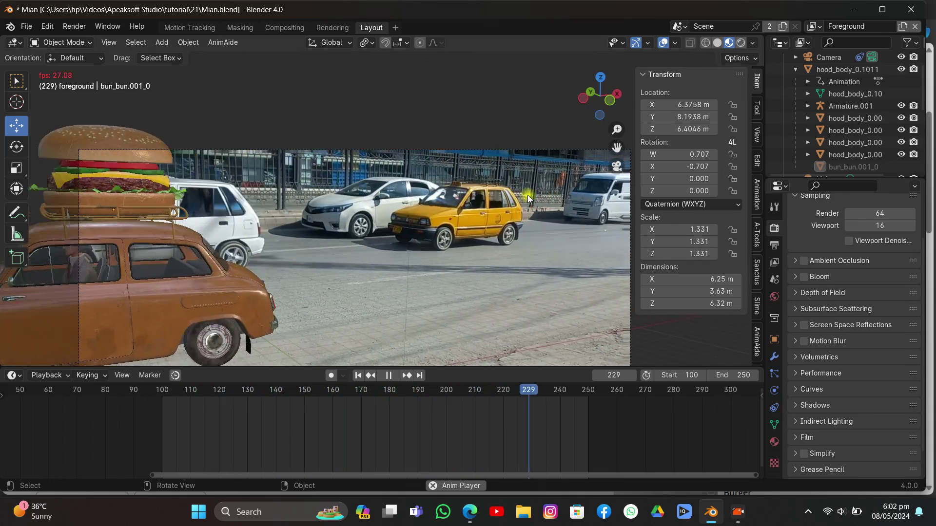
scroll(527, 195, down, 4)
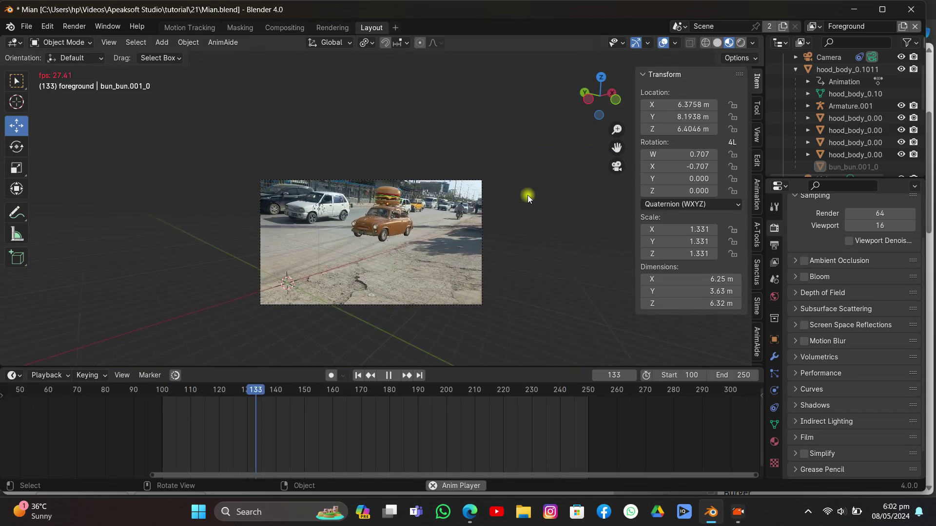
scroll(527, 195, up, 4)
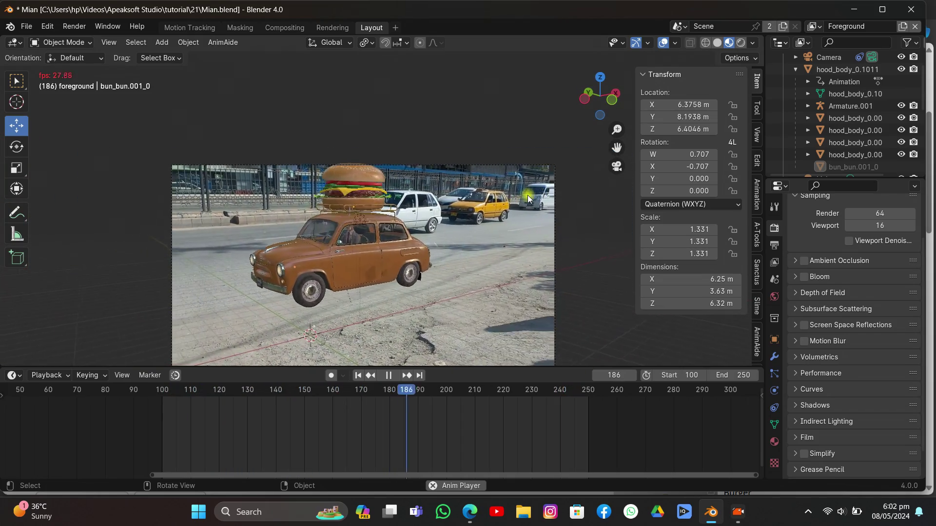
key(space)
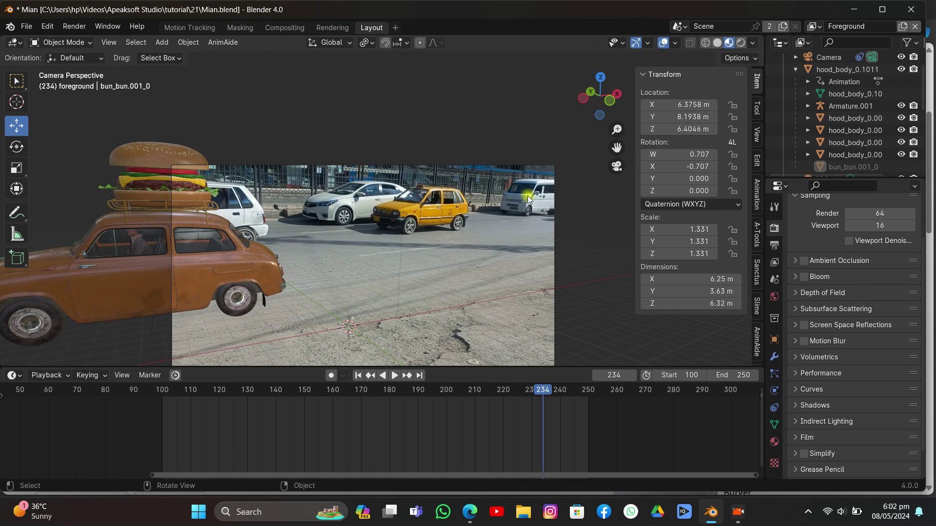
drag(358, 393, 218, 409)
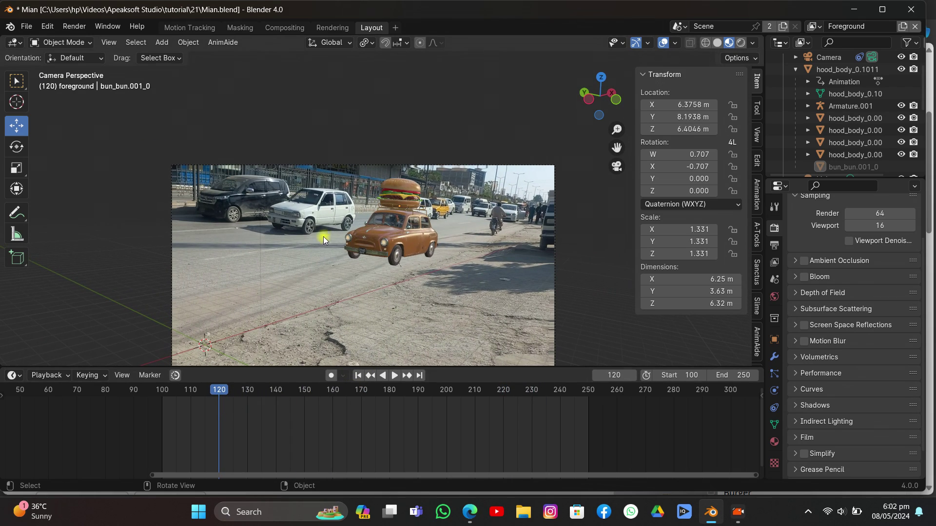
key(shift+a)
- Add a plane and scale it up as the ground
mouse_move(348, 206)
click(385, 208)
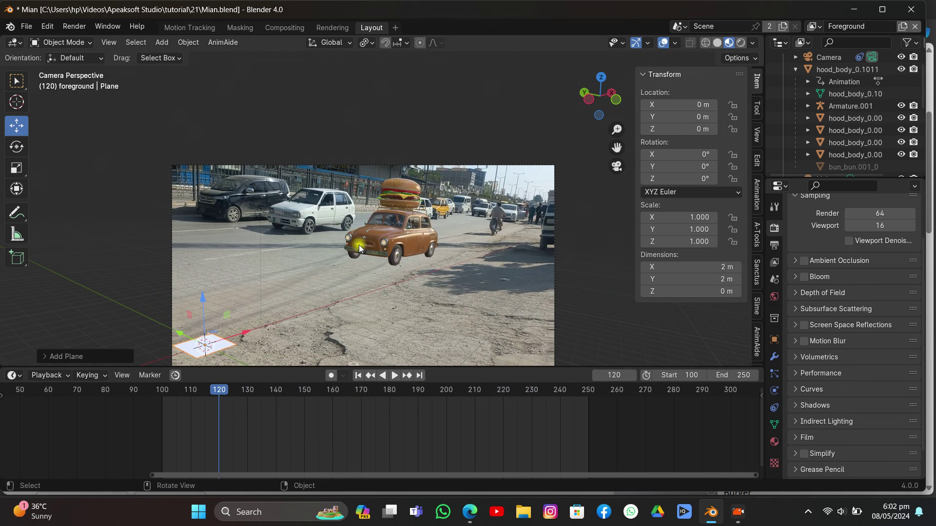
key(s)
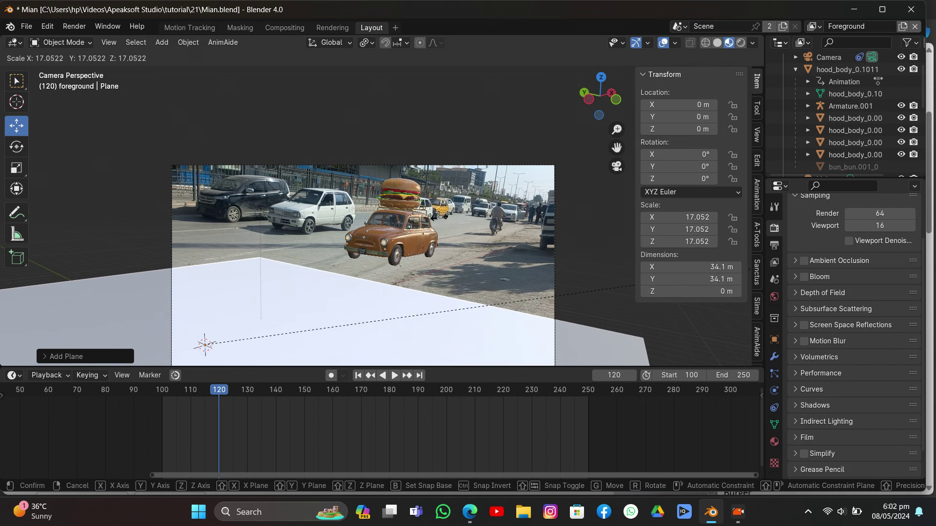
click(343, 229)
- Move the plane along Y and to about 30 m in X, scaling it to 25.953
key(g)
key(y)
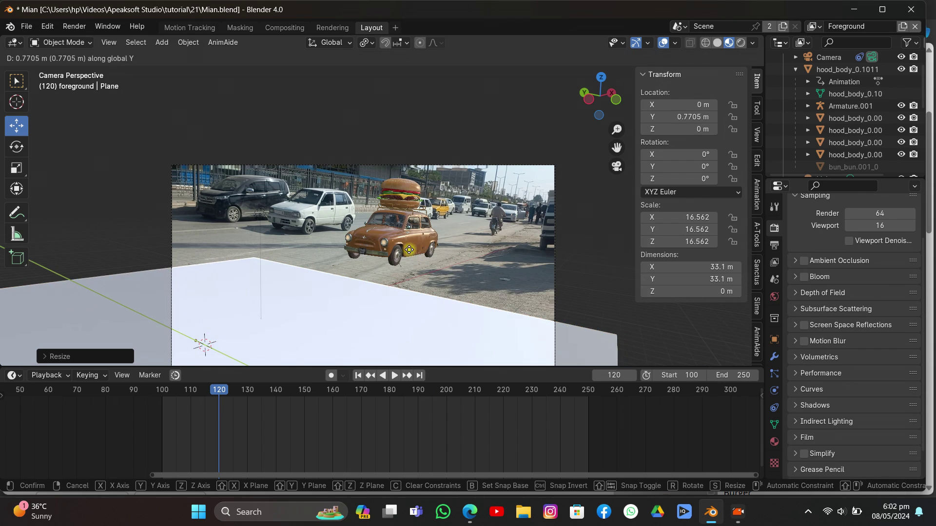
click(318, 245)
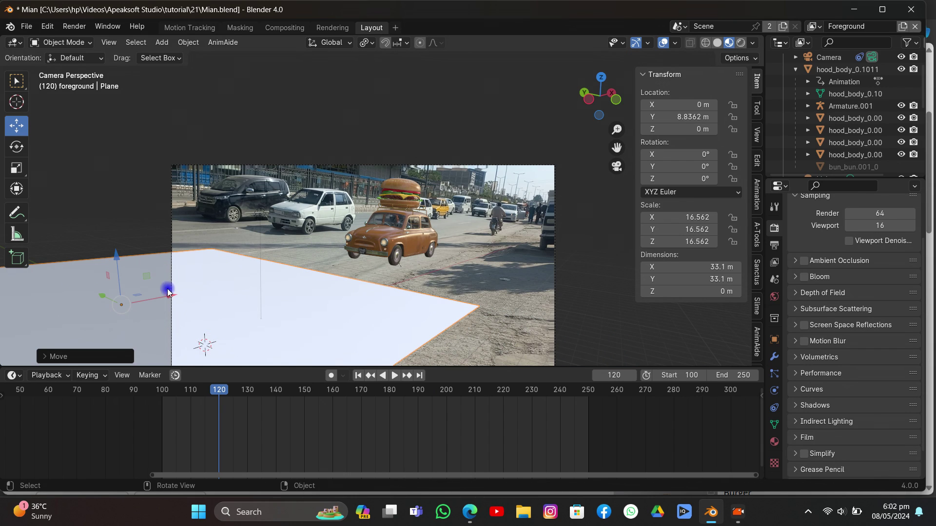
drag(180, 292, 454, 287)
scroll(454, 288, up, 3)
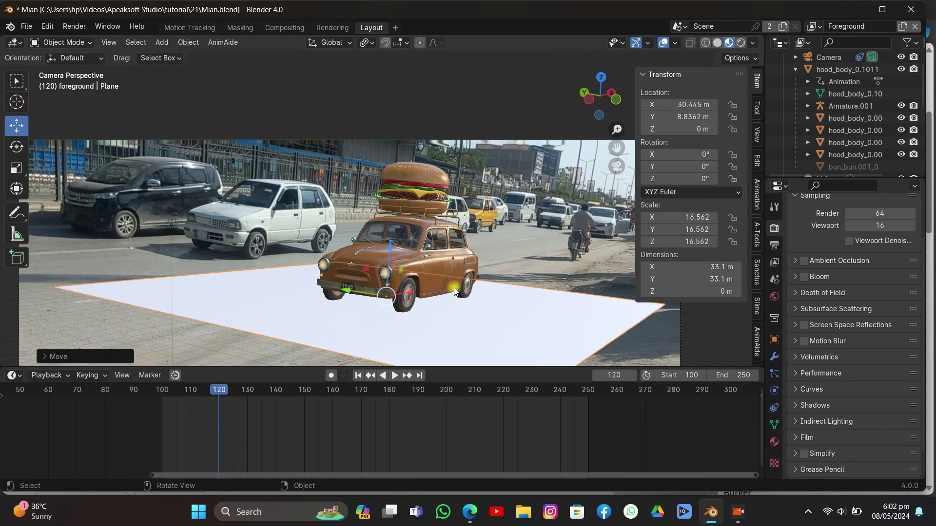
key(s)
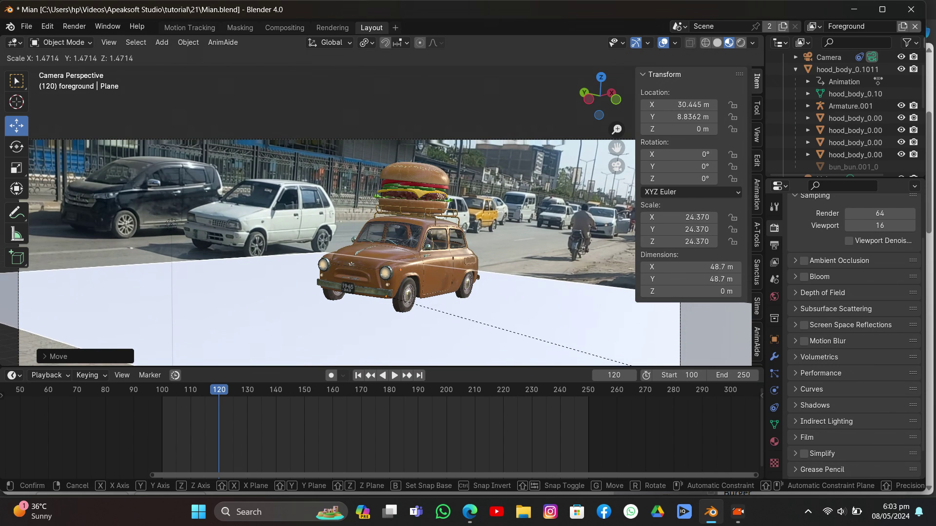
click(674, 58)
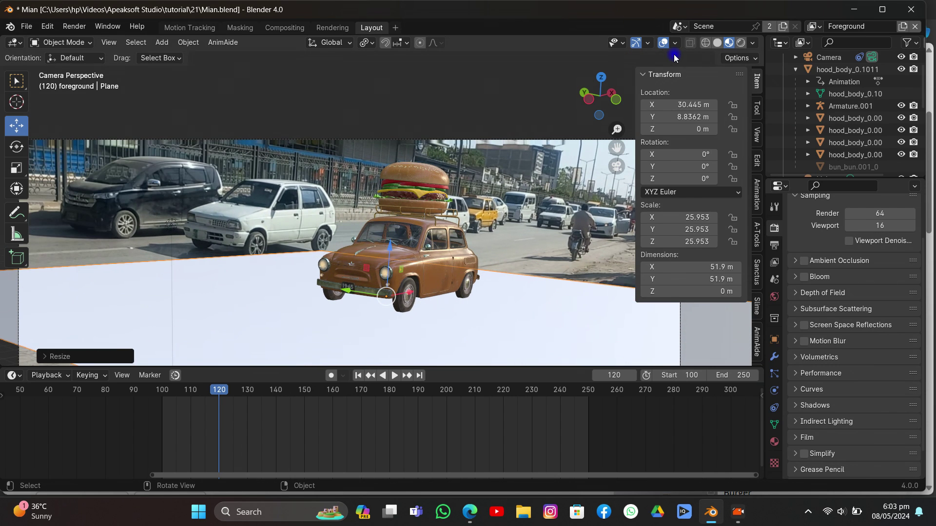
- At frame 100, nudge the plane further along X and widen it along X
click(357, 376)
scroll(431, 282, down, 1)
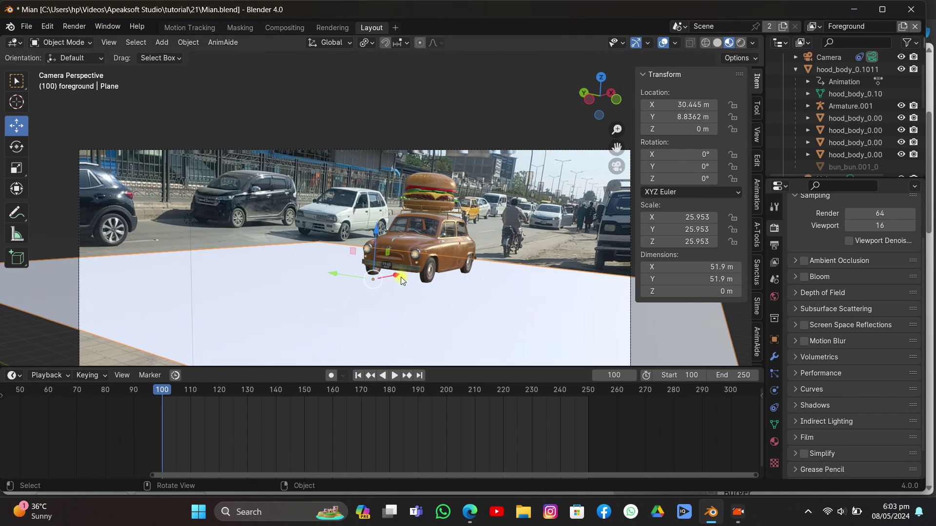
drag(401, 279, 429, 270)
key(s)
key(x)
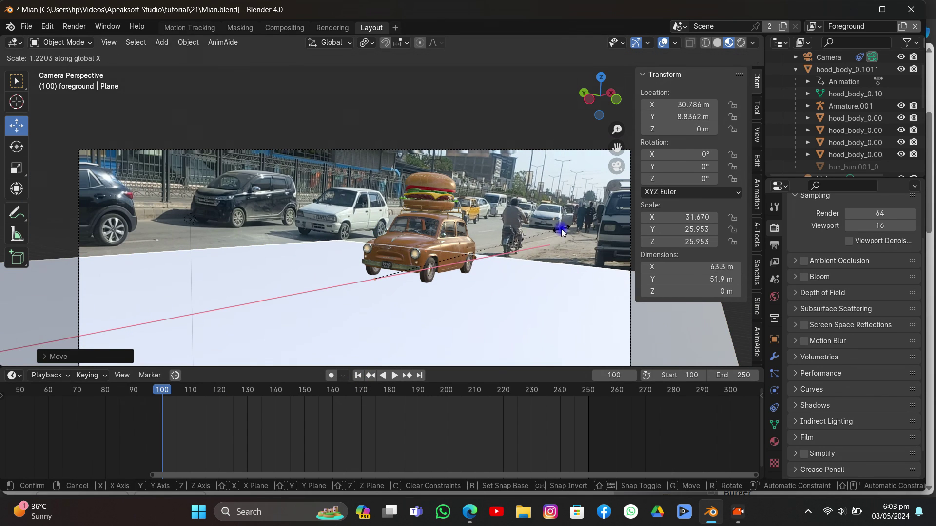
click(561, 231)
- Push the plane back to Y 17 m and widen it to X scale 44.030, checking coverage
key(space)
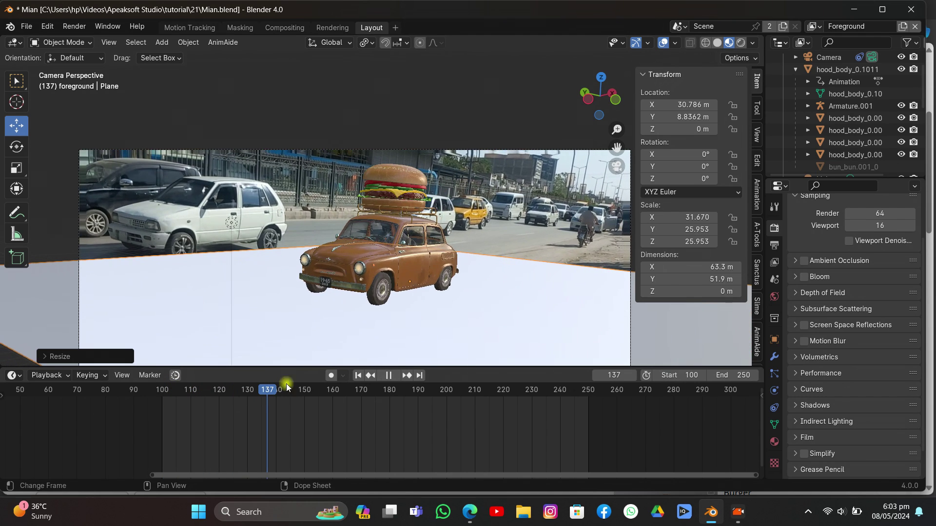
key(space)
scroll(339, 303, down, 2)
drag(359, 256, 314, 238)
key(s)
key(x)
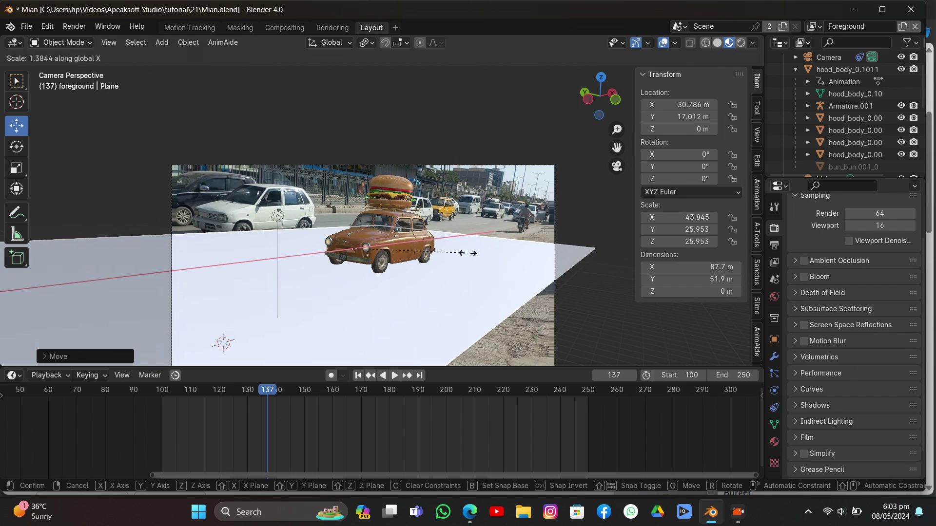
click(464, 256)
drag(280, 390, 258, 425)
- Save Mian.blend and stretch one plane edge outward along Y to 88.1 m × 60.6 m
key(ctrl+s)
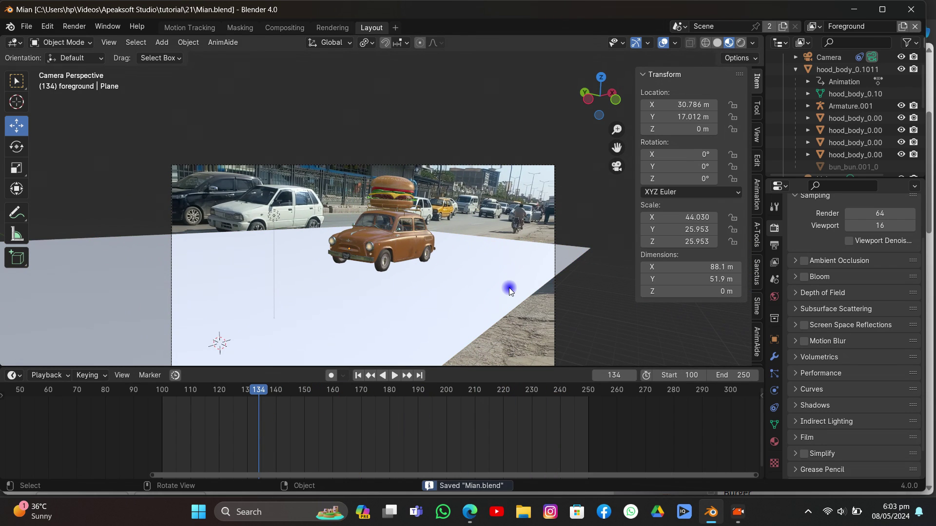
key(Tab)
scroll(459, 261, down, 3)
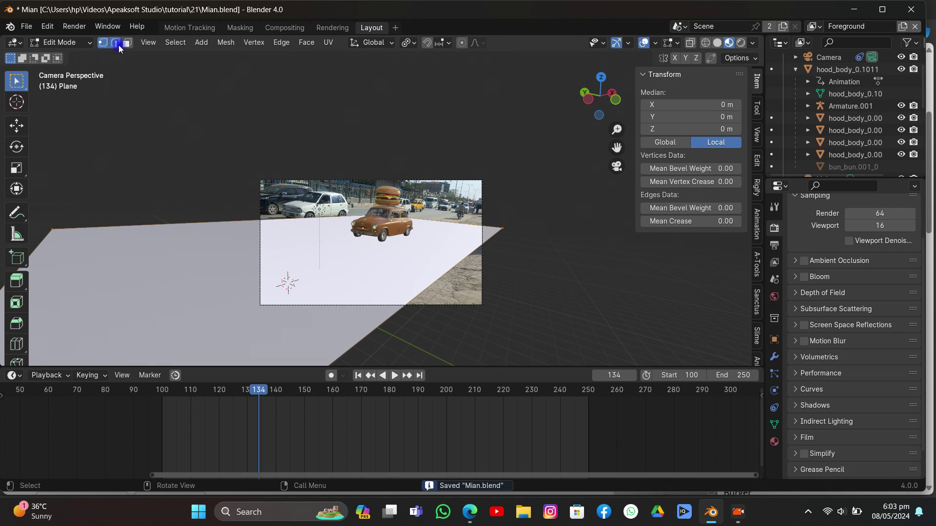
key(g)
key(y)
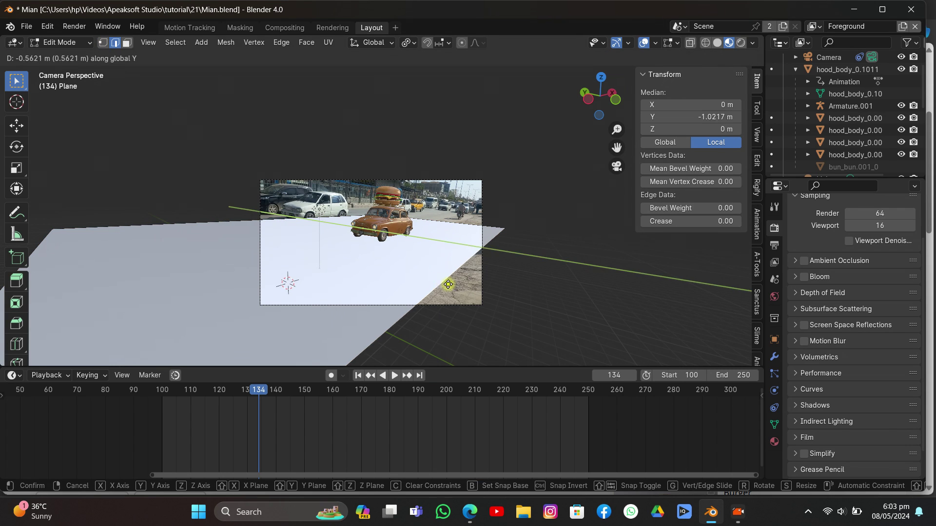
click(473, 300)
key(Tab)
click(447, 204)
scroll(448, 204, up, 5)
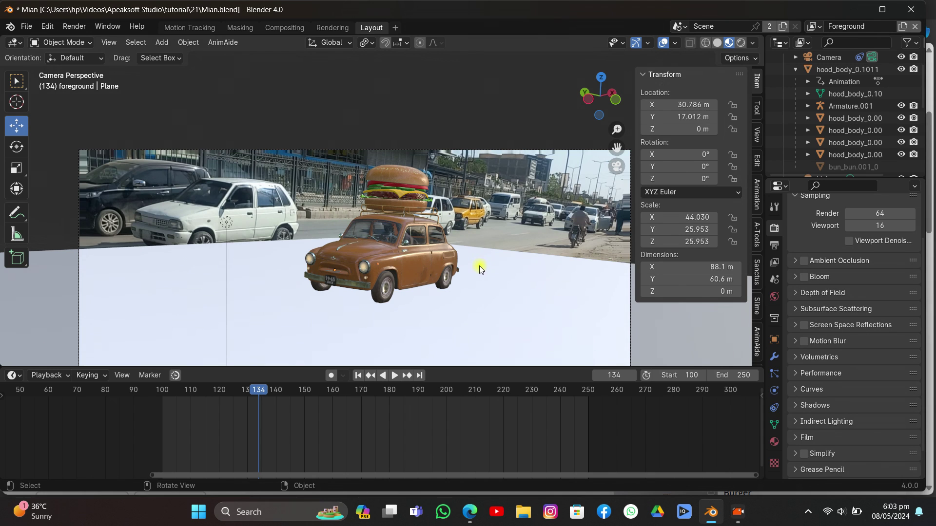
click(482, 267)
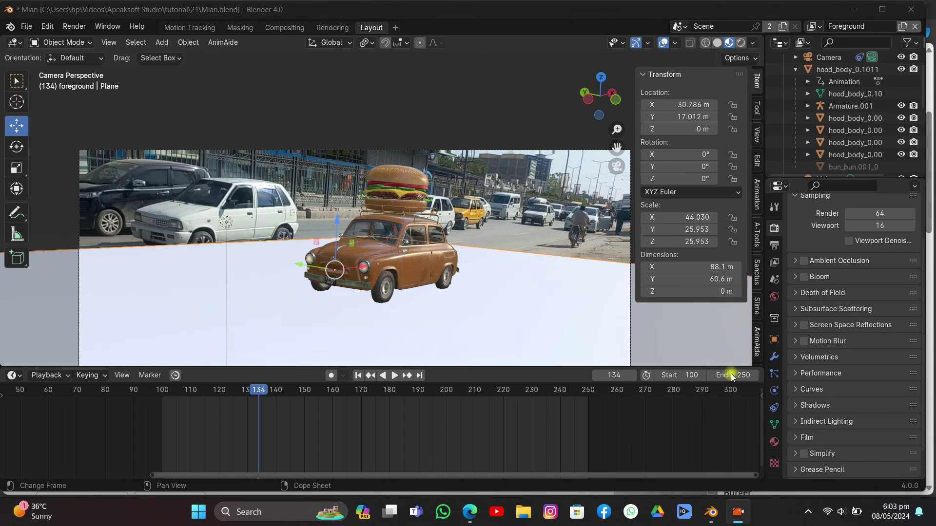
- Set the render engine to Cycles with GPU Compute as the device
scroll(804, 236, up, 3)
click(858, 227)
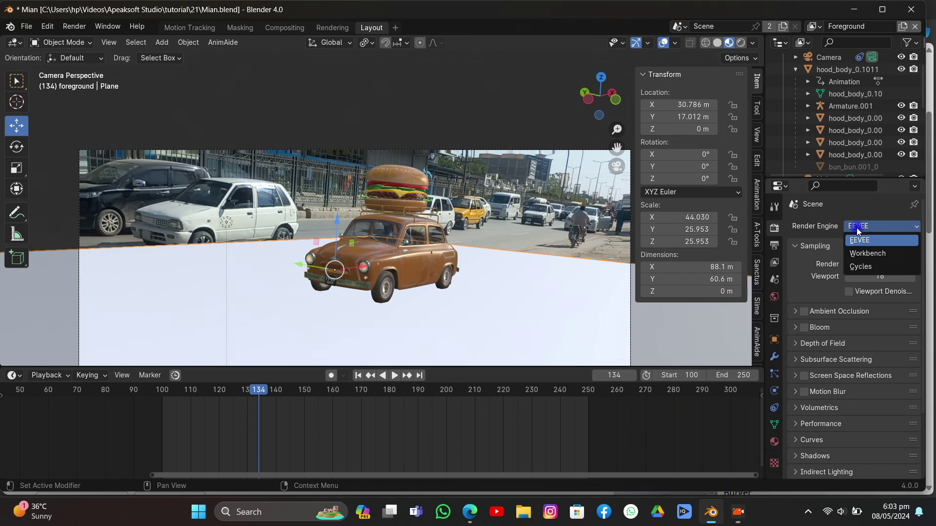
click(870, 268)
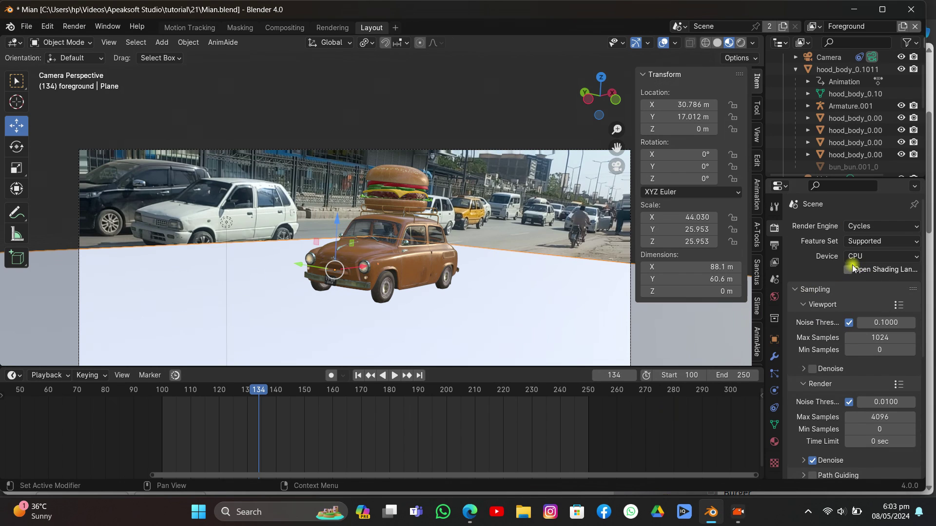
click(863, 257)
click(872, 268)
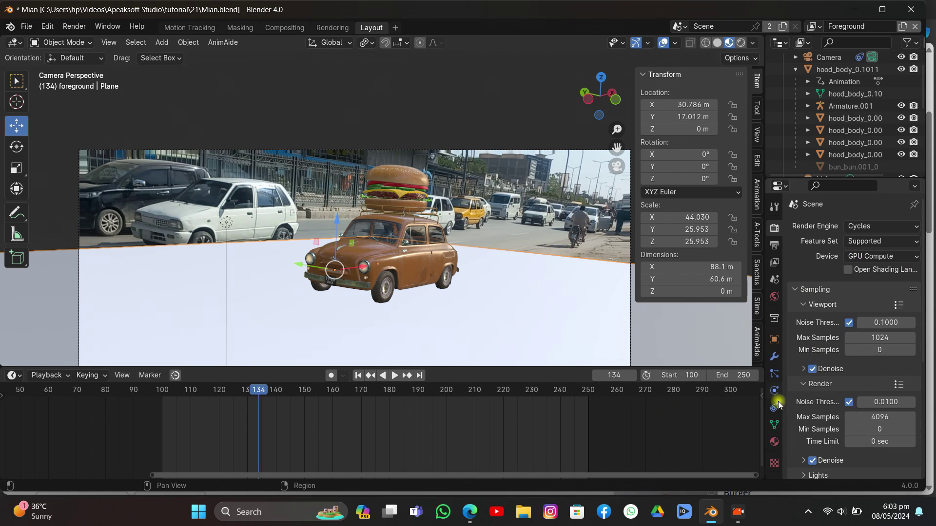
- Expand the plane's Visibility settings in Object Properties and hide the transform sidebar
click(774, 340)
scroll(805, 350, down, 4)
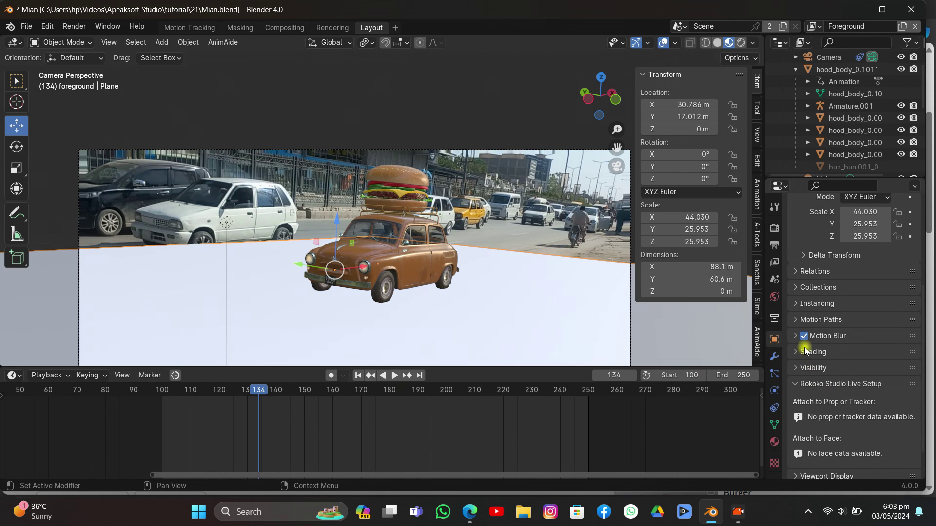
click(807, 369)
scroll(849, 349, down, 5)
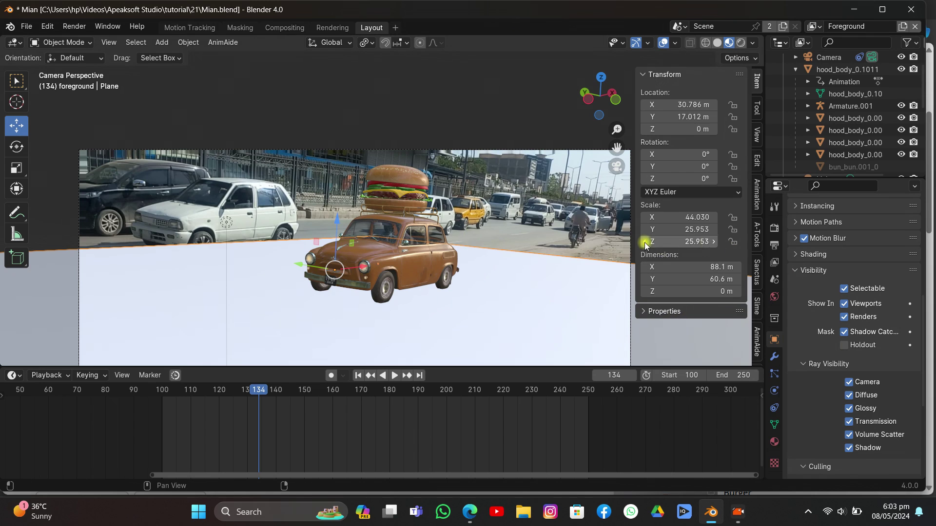
drag(635, 226, 782, 227)
- Set the world Color to an Environment Texture
click(775, 296)
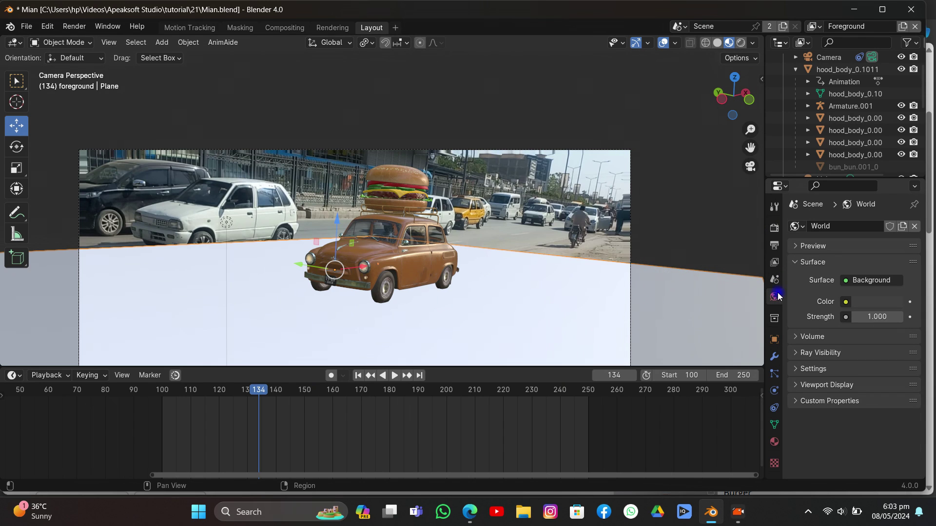
click(845, 302)
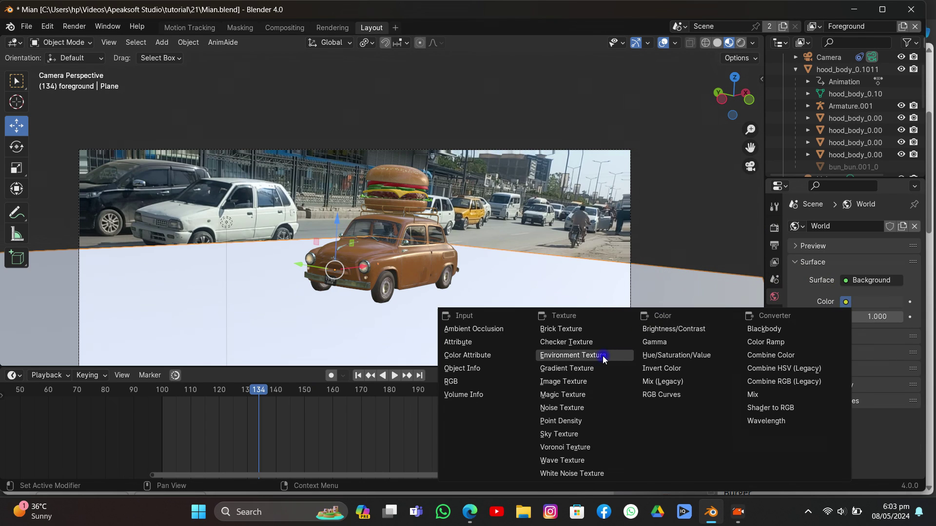
click(604, 359)
- Load the ulmer_muenster HDRI from the E: hdri folder and switch to Rendered shading
click(872, 317)
click(169, 352)
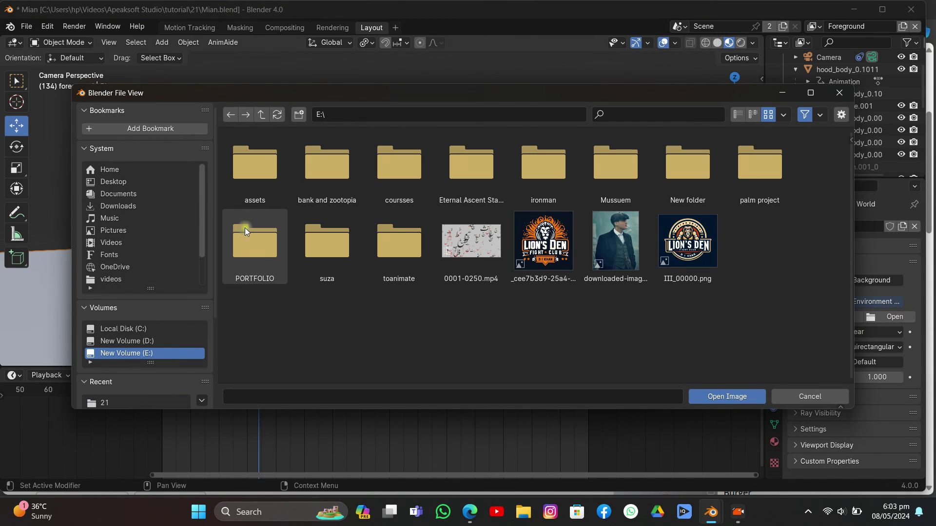
double_click(259, 184)
double_click(259, 184)
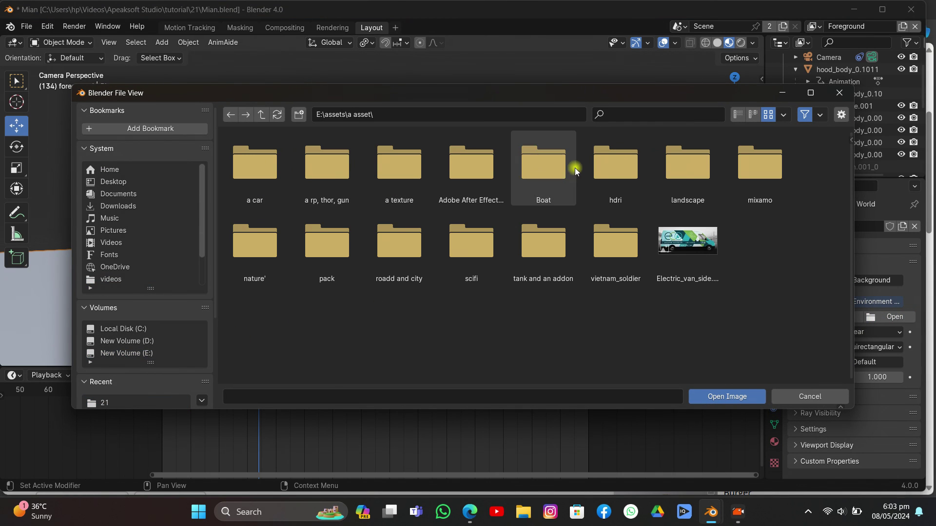
double_click(601, 167)
double_click(260, 181)
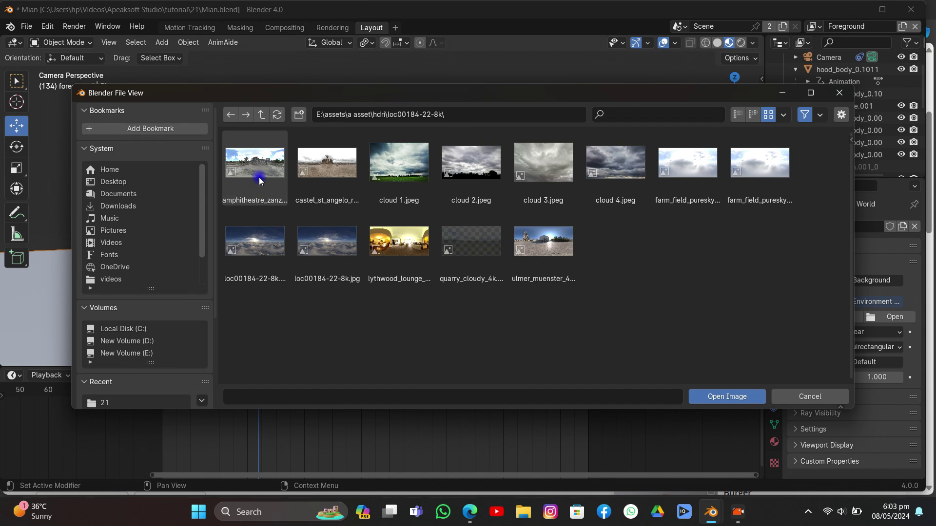
double_click(549, 238)
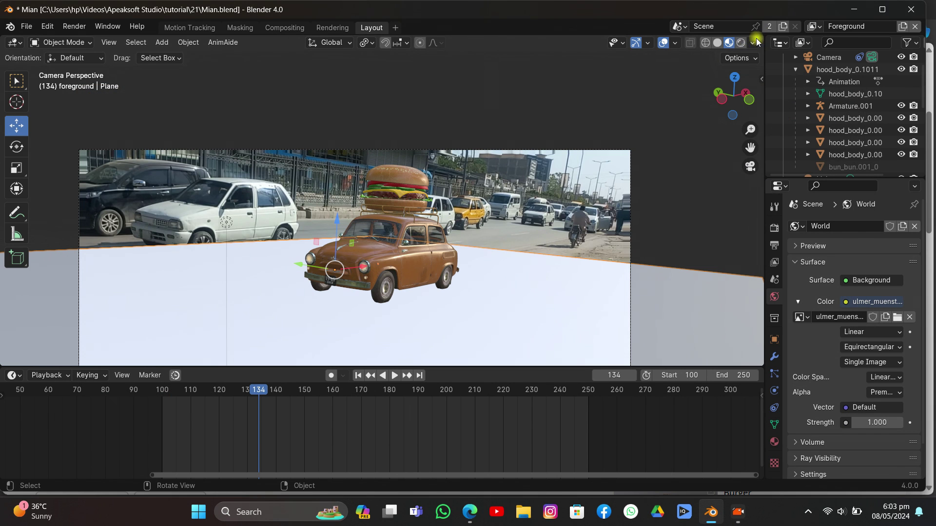
click(740, 43)
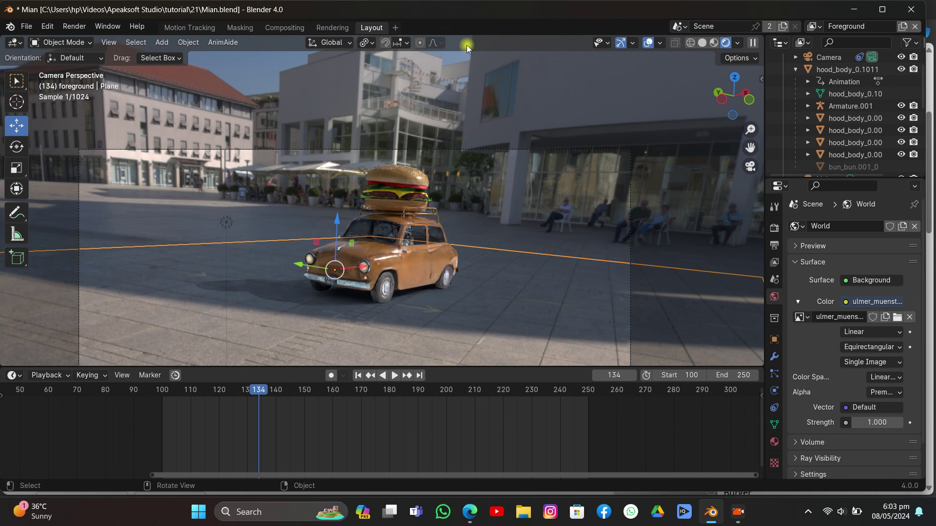
- Enable Film > Transparent in the render settings
click(501, 148)
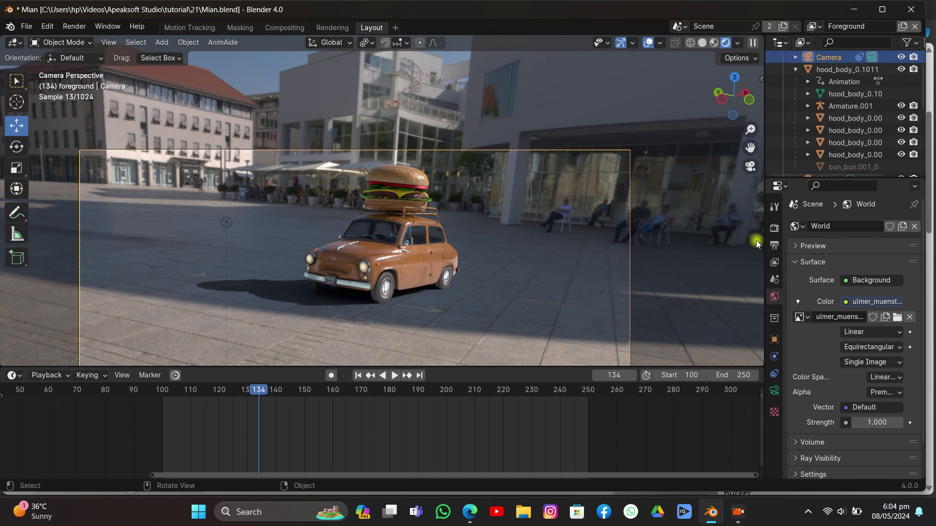
click(774, 228)
scroll(806, 244, down, 8)
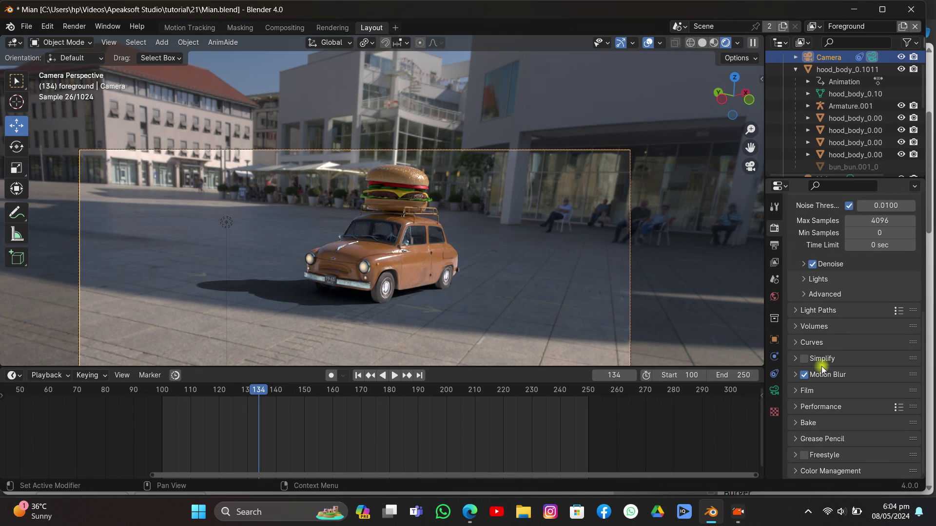
click(804, 391)
scroll(806, 369, down, 5)
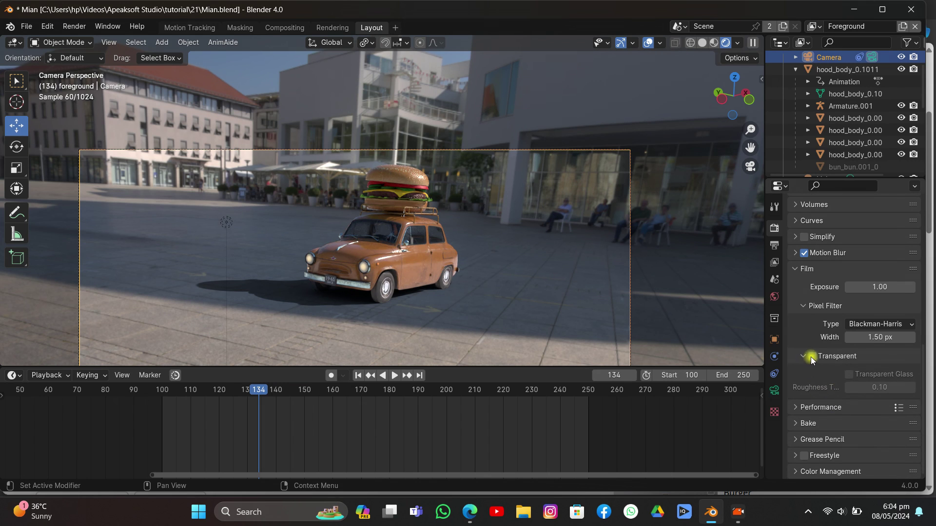
click(812, 356)
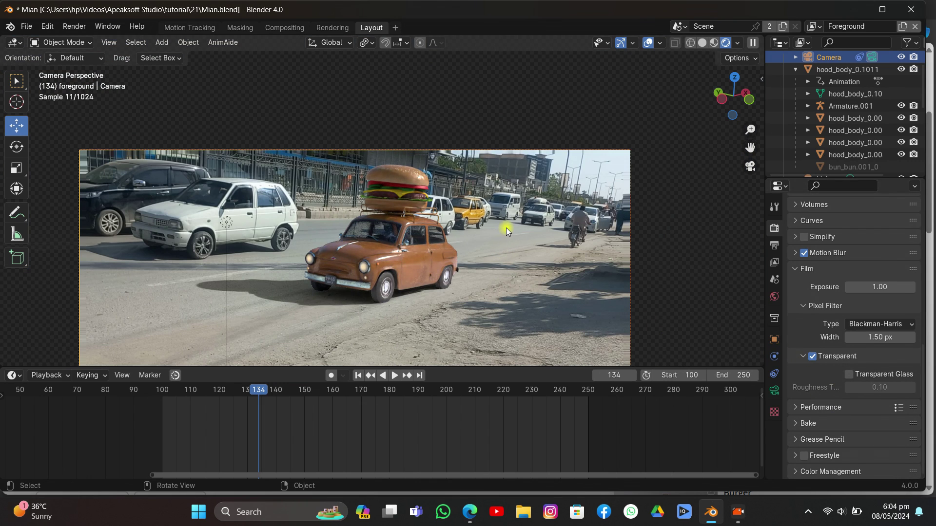
- Scrub to a later frame and pan the rendered camera view to check the composite
scroll(506, 227, up, 4)
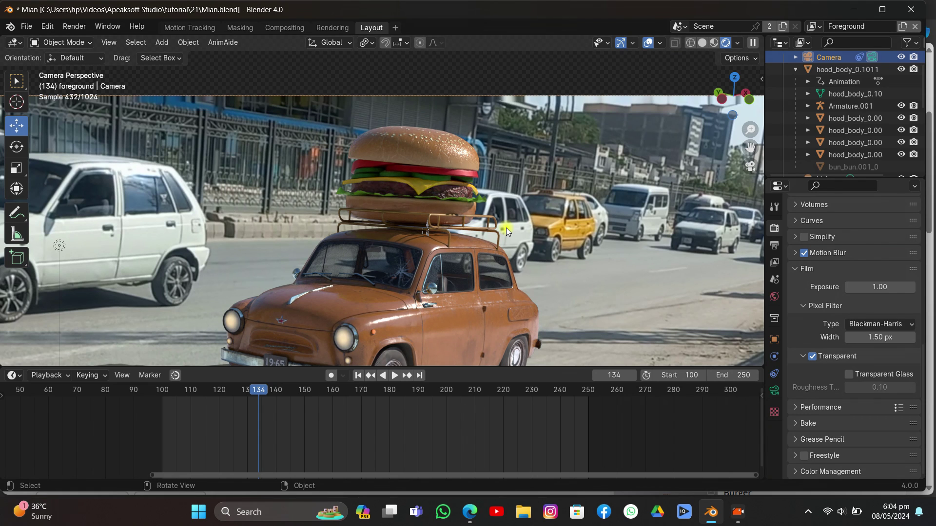
scroll(506, 227, down, 1)
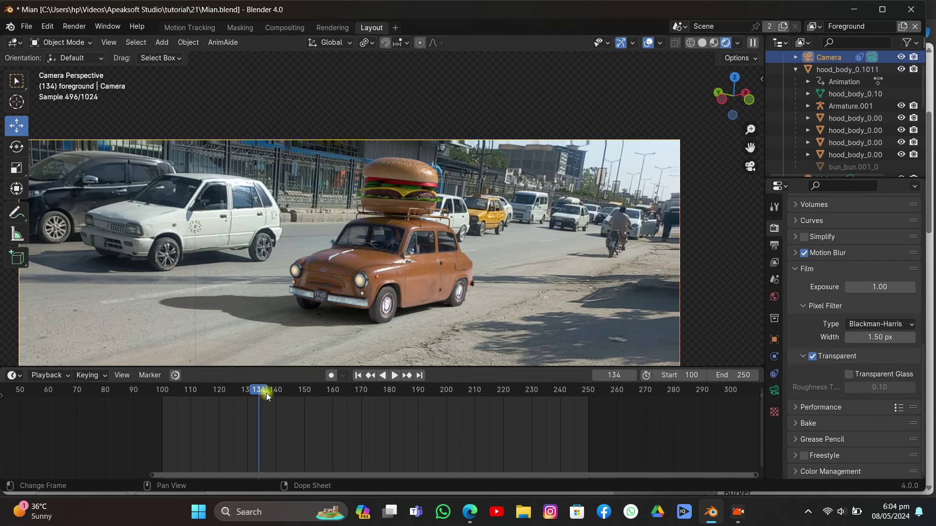
drag(268, 393, 375, 406)
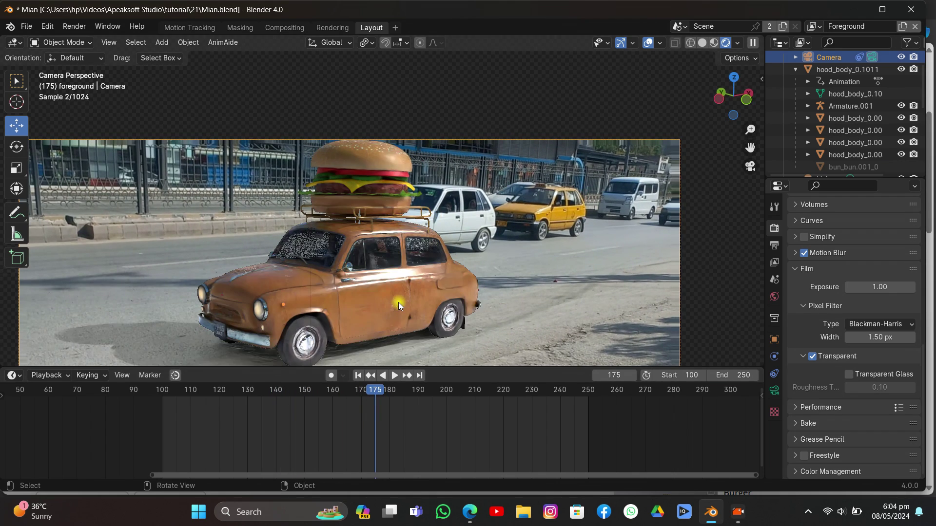
scroll(478, 219, down, 2)
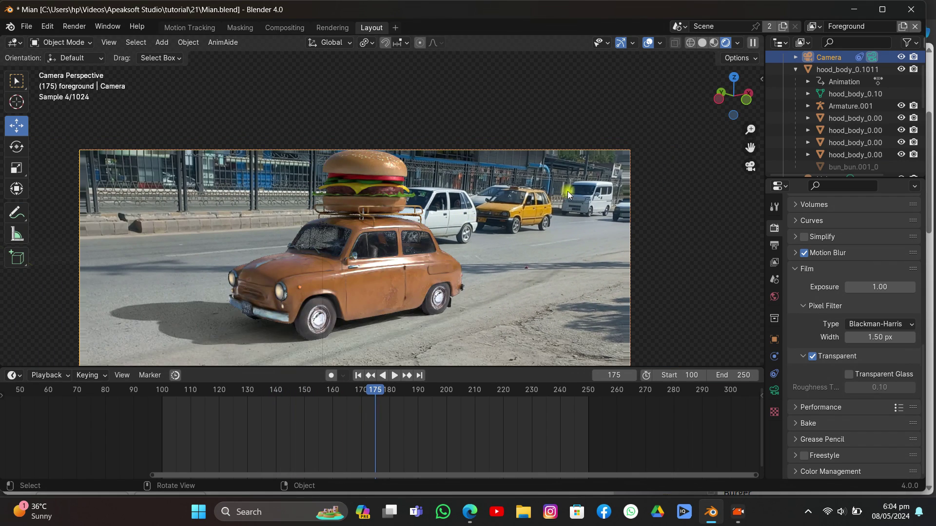
drag(751, 147, 780, 117)
- Select the ground Plane and slide it along X until it sits under the car's wheels
scroll(490, 233, up, 6)
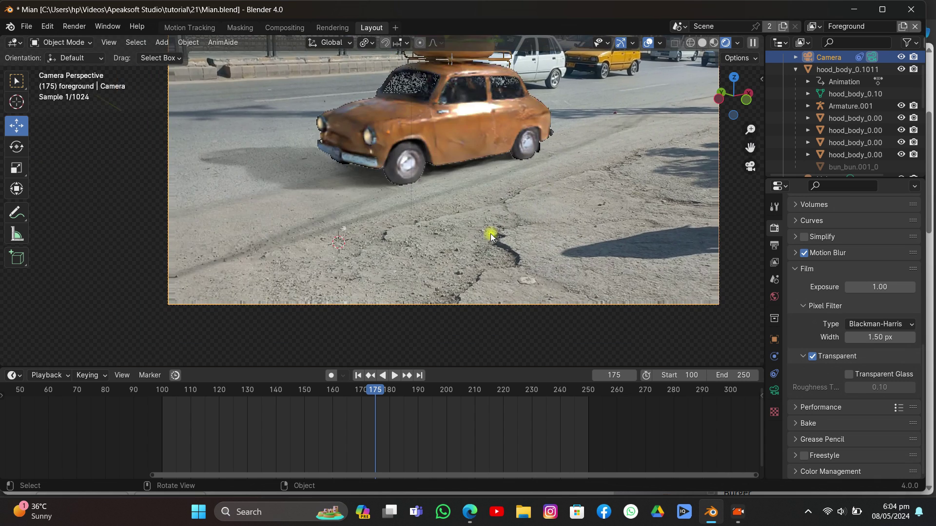
click(470, 247)
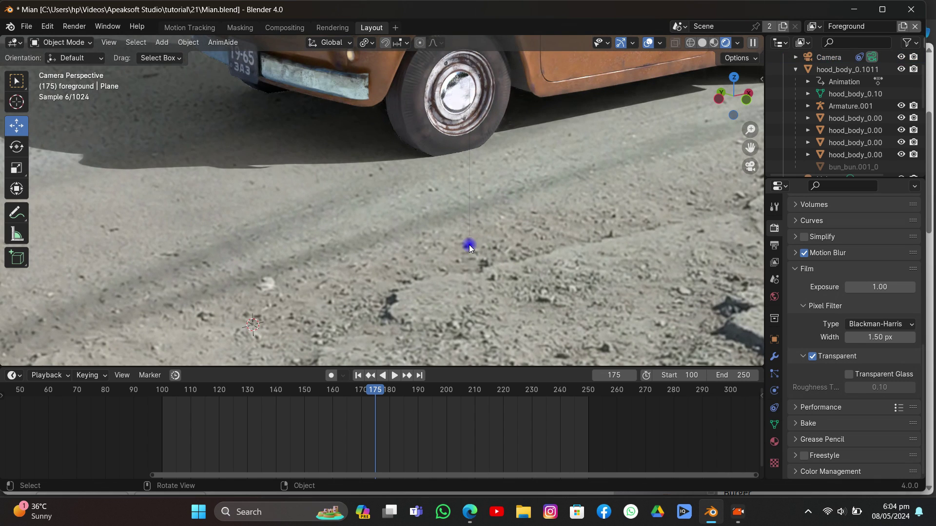
key(g)
key(x)
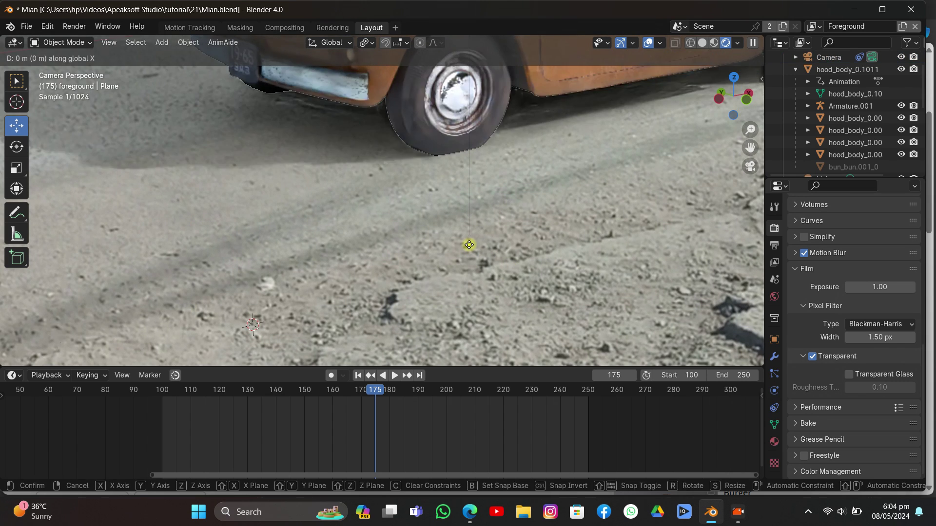
click(460, 273)
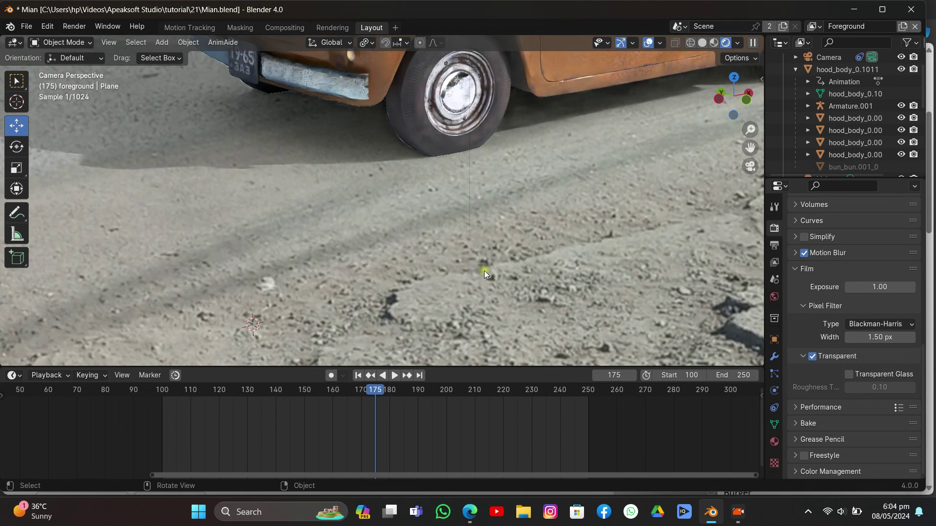
scroll(868, 107, down, 5)
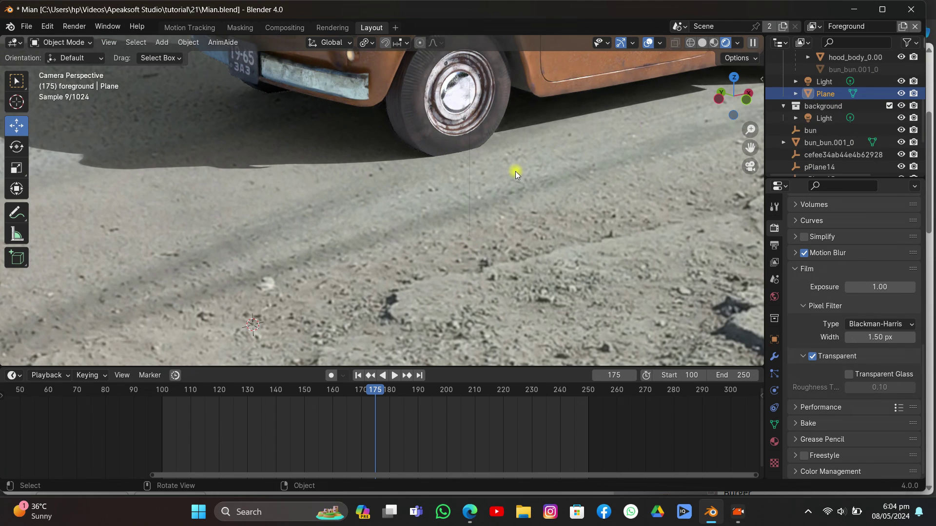
key(g)
key(x)
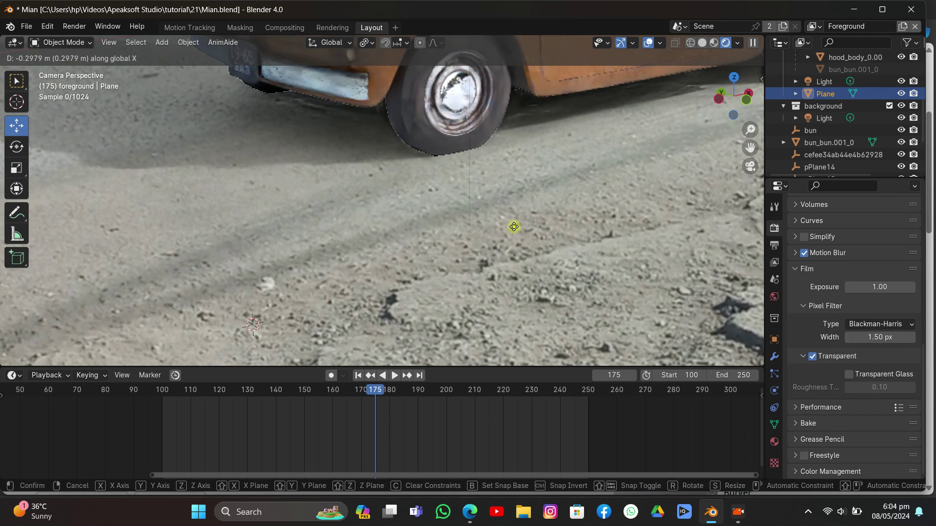
click(516, 294)
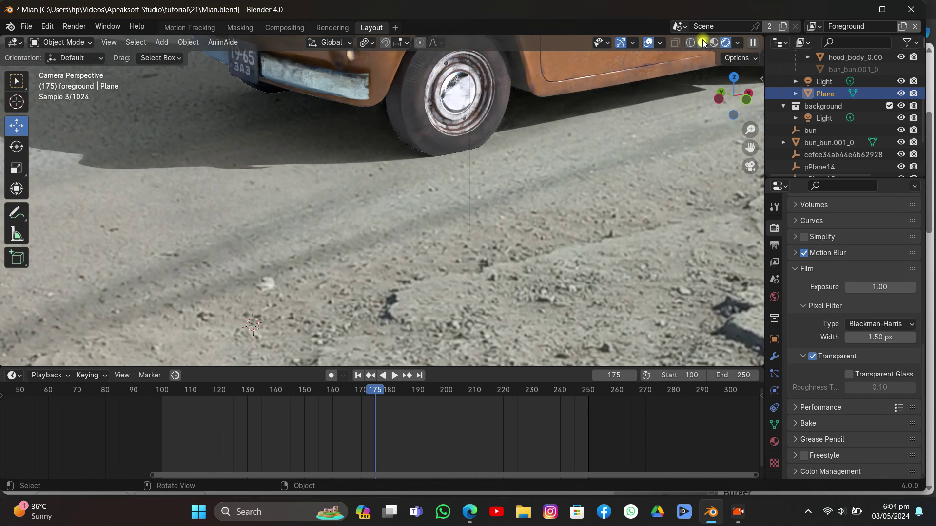
- In solid shading, lower the Plane along Z to sit beneath the wheels
click(703, 40)
scroll(532, 174, down, 5)
scroll(532, 173, up, 3)
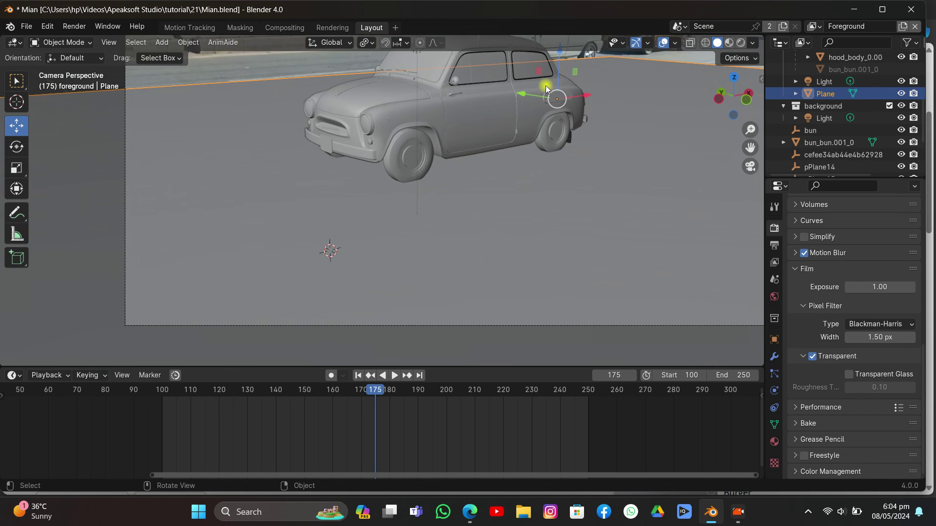
drag(559, 71, 502, 109)
scroll(502, 110, up, 8)
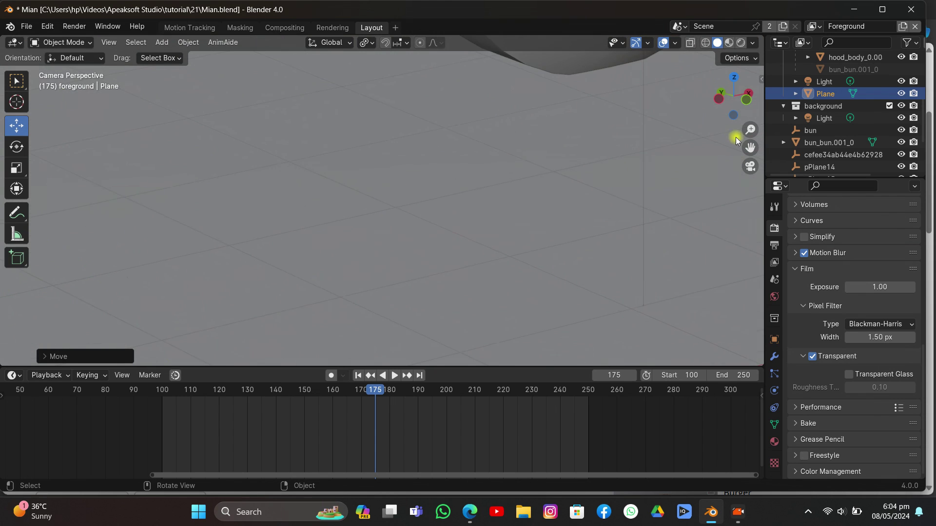
scroll(736, 140, down, 5)
key(g)
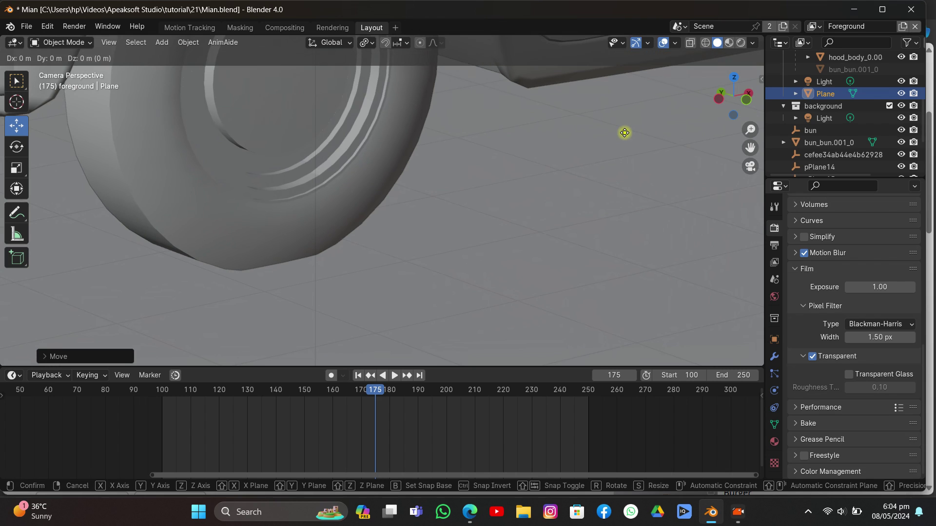
key(z)
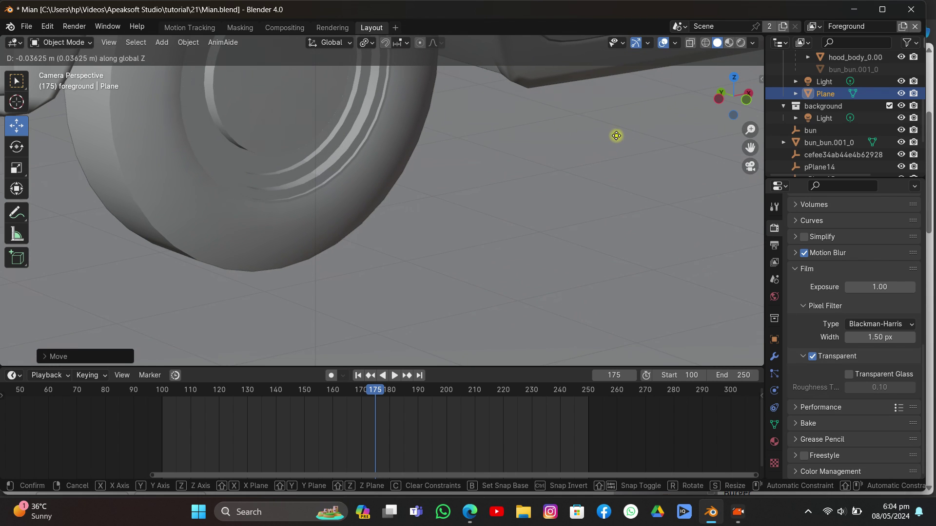
click(616, 138)
- In rendered view, raise the Plane about 0.005 m along Z, then restore footage and overlays
scroll(557, 156, down, 5)
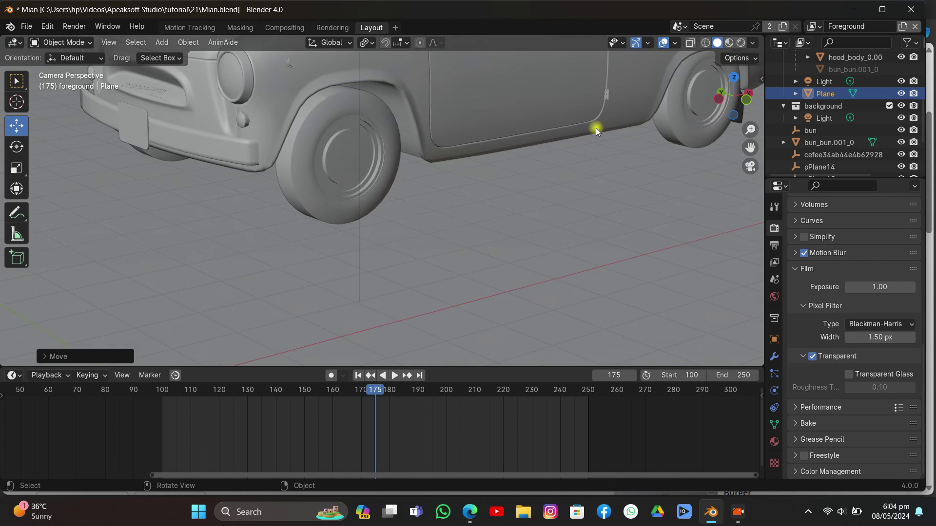
click(740, 45)
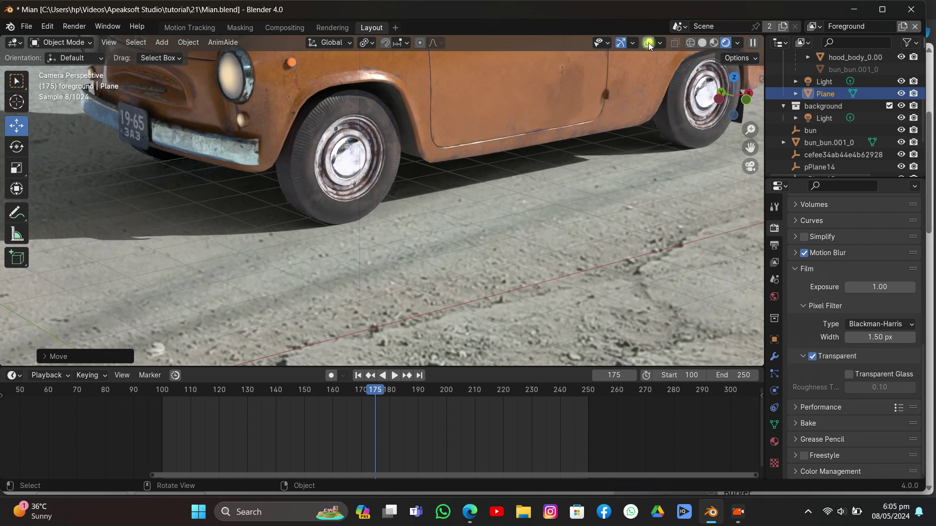
click(648, 42)
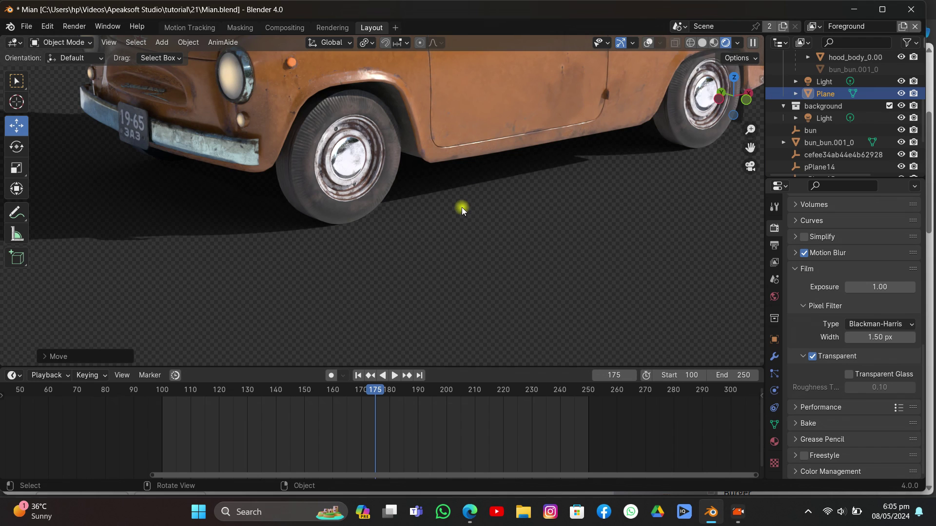
scroll(461, 207, up, 4)
key(g)
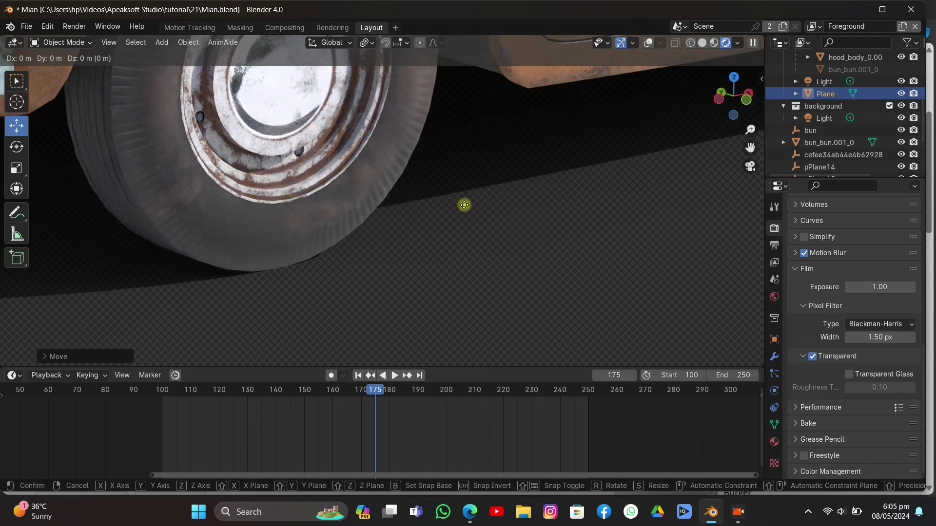
key(z)
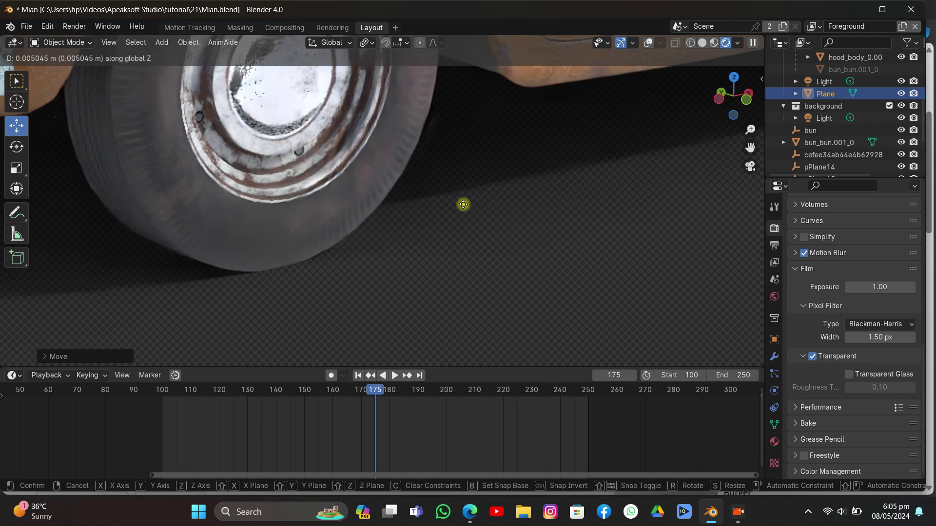
click(463, 203)
scroll(472, 193, down, 5)
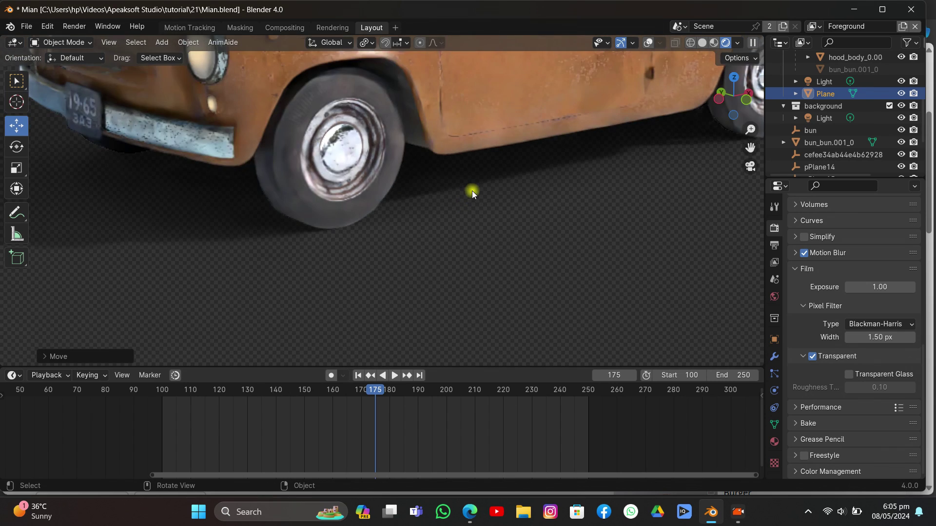
scroll(472, 193, down, 2)
scroll(472, 191, down, 5)
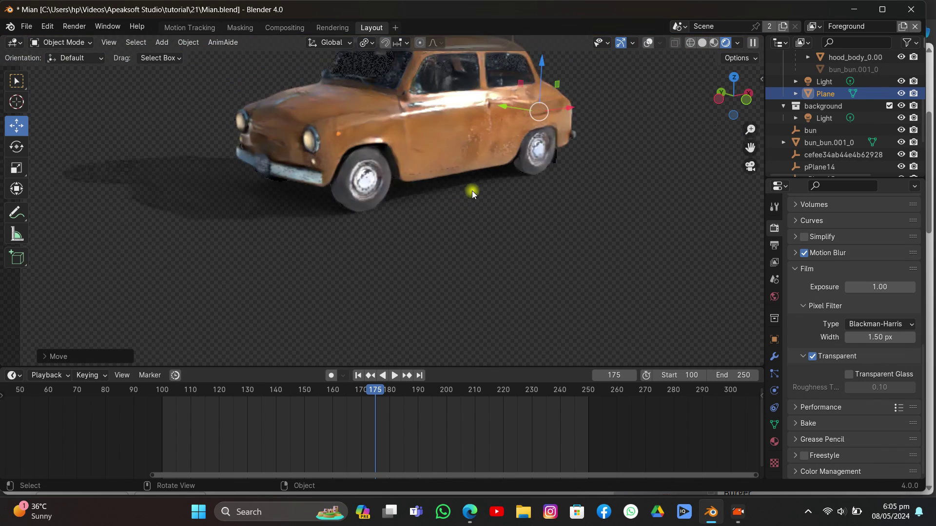
click(648, 43)
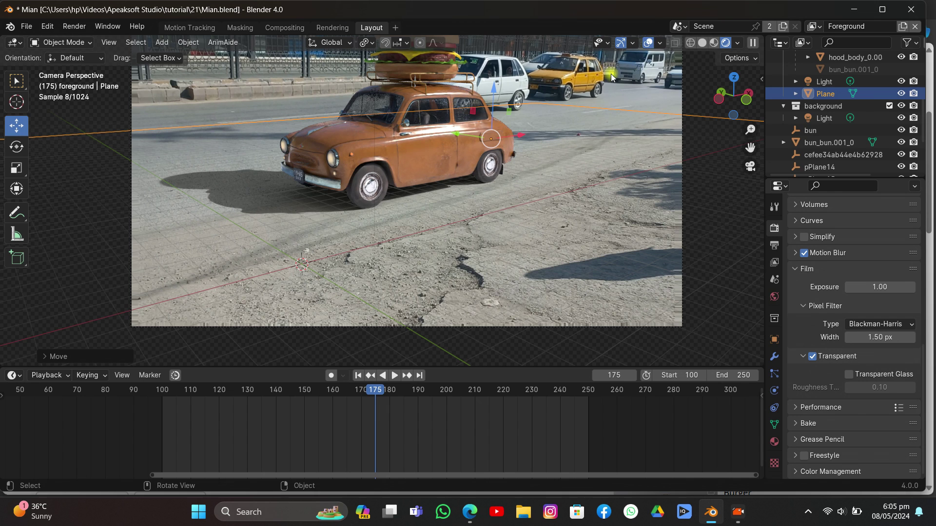
- Deselect the Plane, play the shot to frame 217, then return to frame 155 in solid shading
click(616, 86)
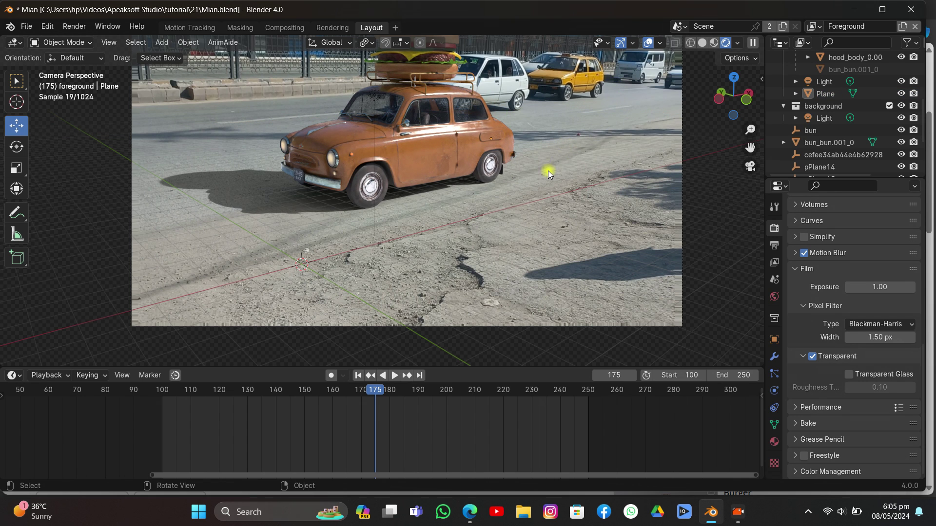
scroll(548, 171, down, 4)
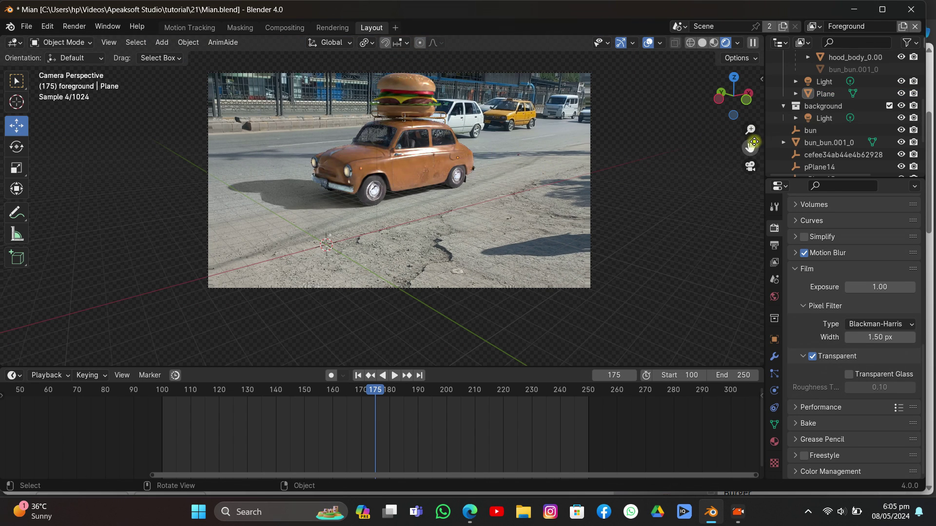
drag(751, 147, 726, 182)
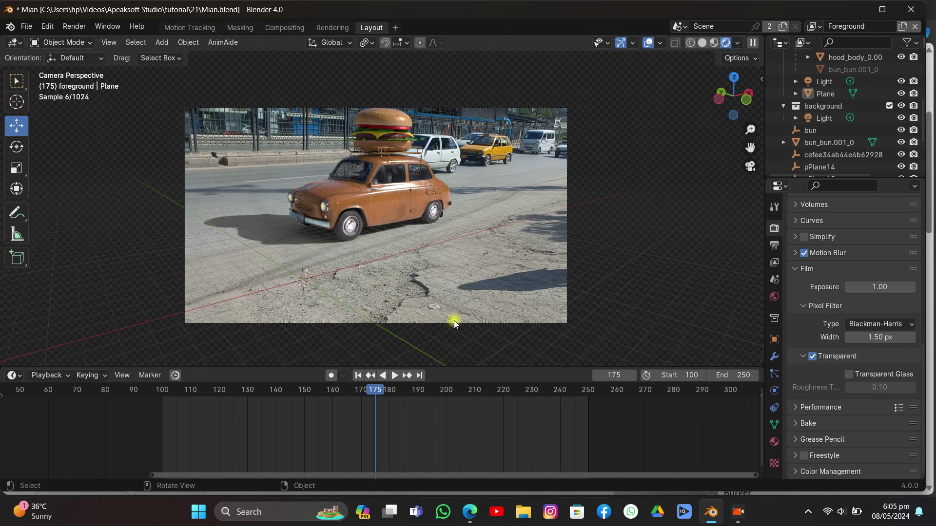
key(space)
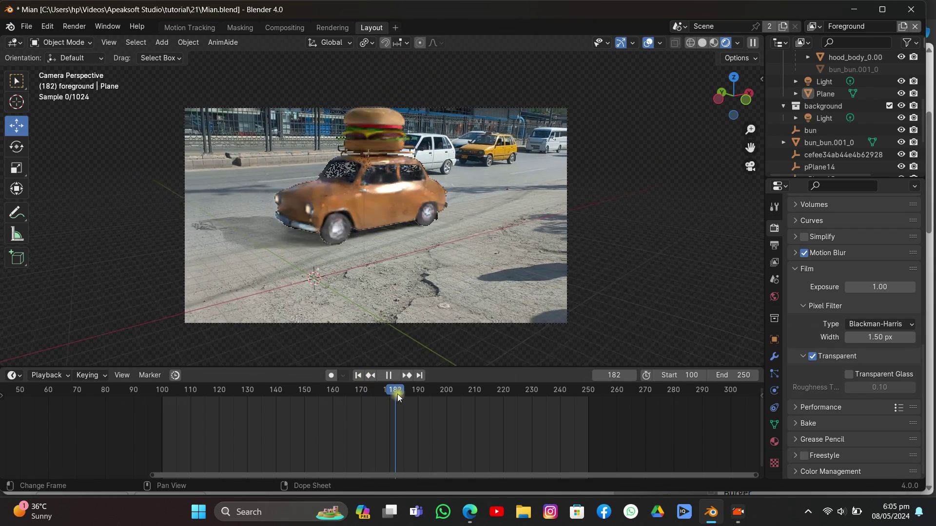
drag(452, 399, 496, 399)
key(space)
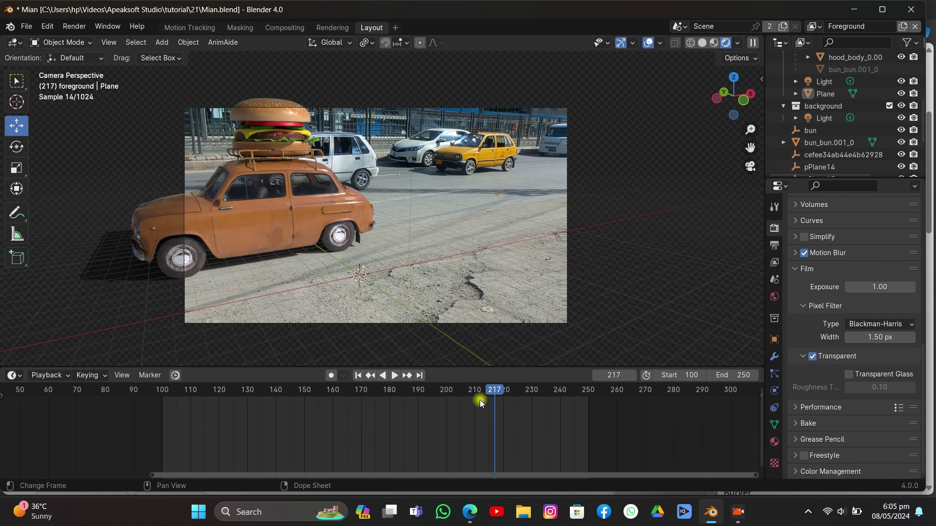
drag(488, 391, 319, 391)
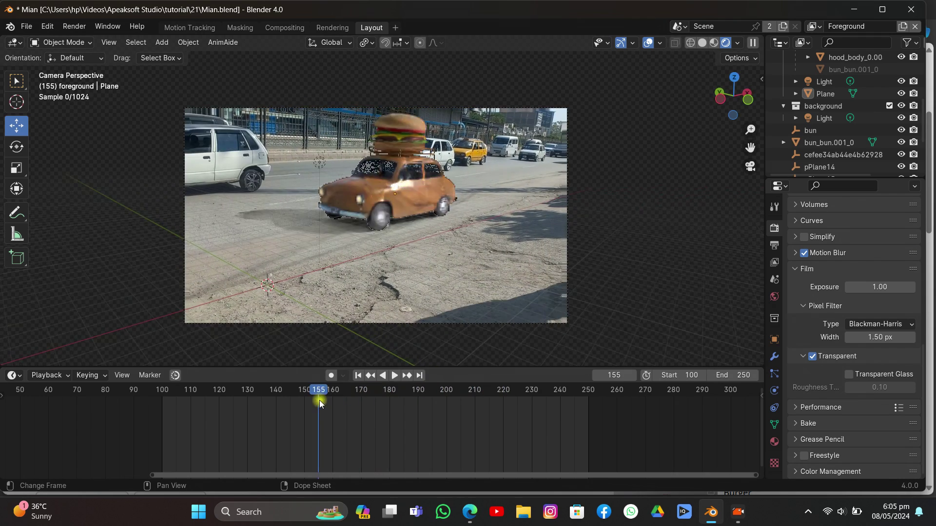
click(705, 42)
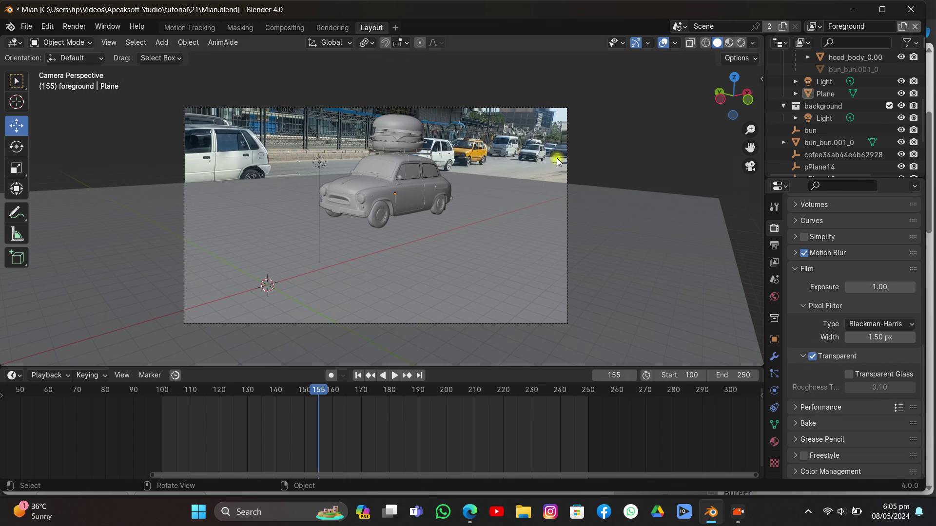
- Save the file and set the render Max Samples to 60
key(ctrl+s)
click(775, 296)
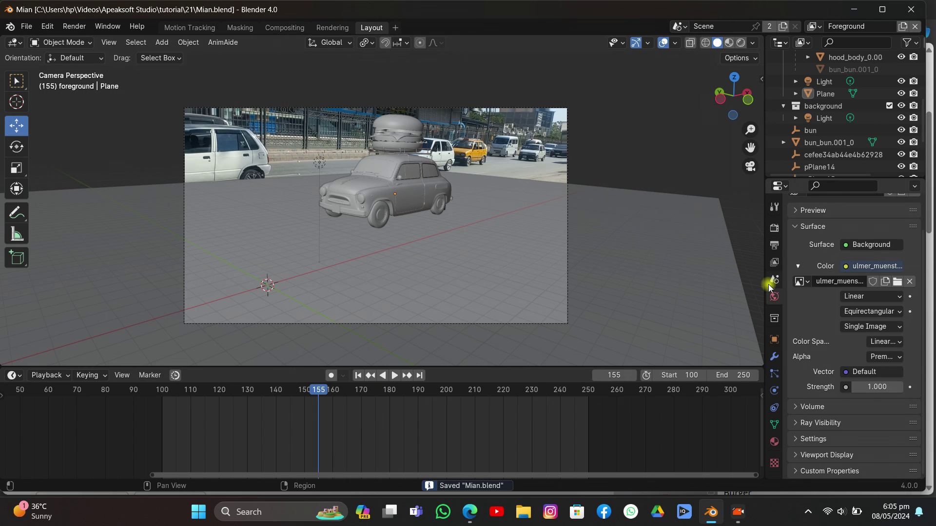
drag(766, 282, 735, 273)
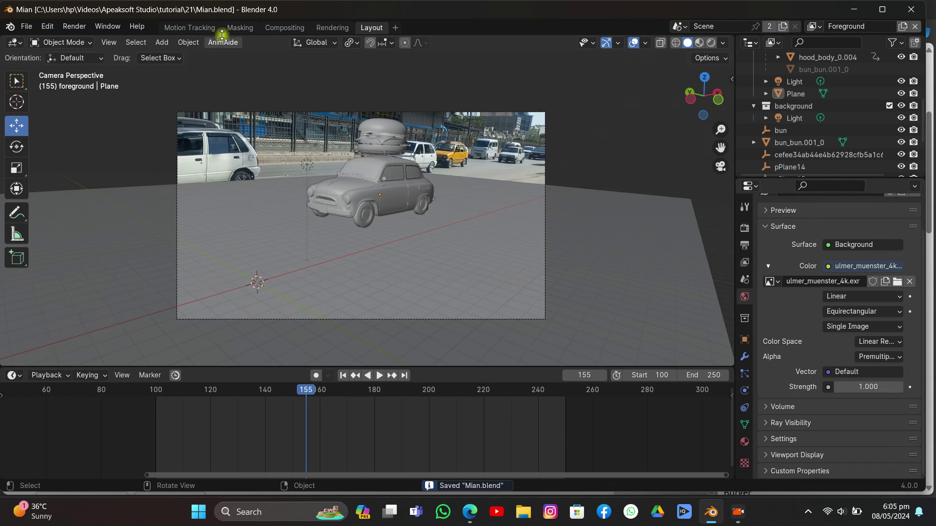
click(745, 228)
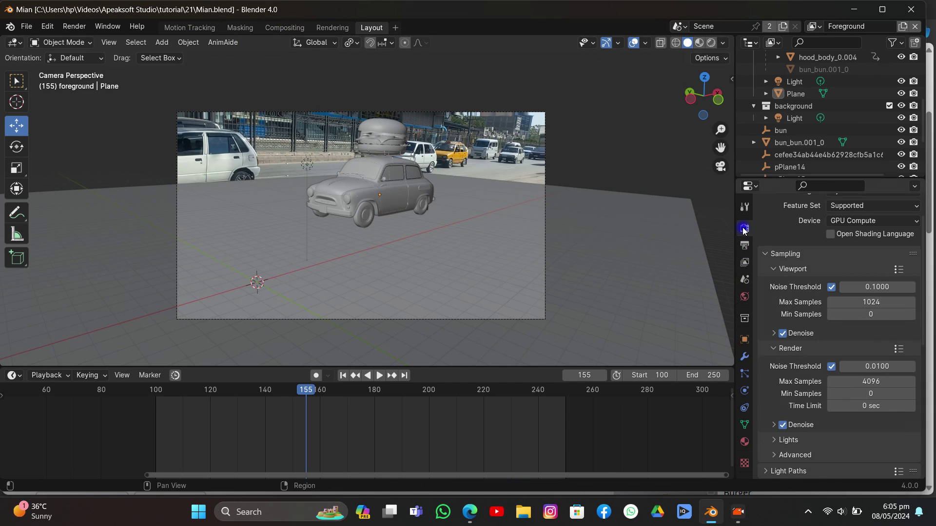
click(865, 383)
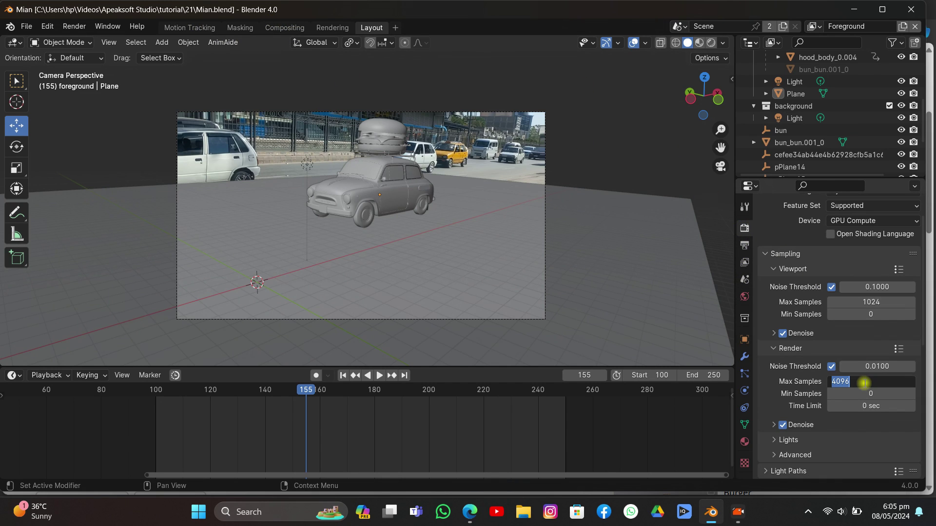
text(60)
key(Return)
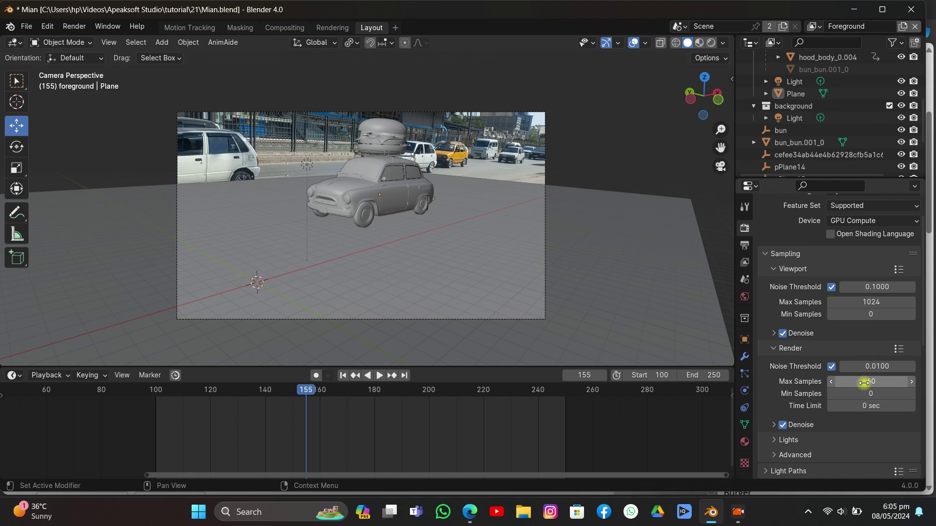
- Set the output to FFmpeg Video in an MPEG-4 container and switch to the Compositing workspace
click(745, 245)
scroll(871, 343, down, 5)
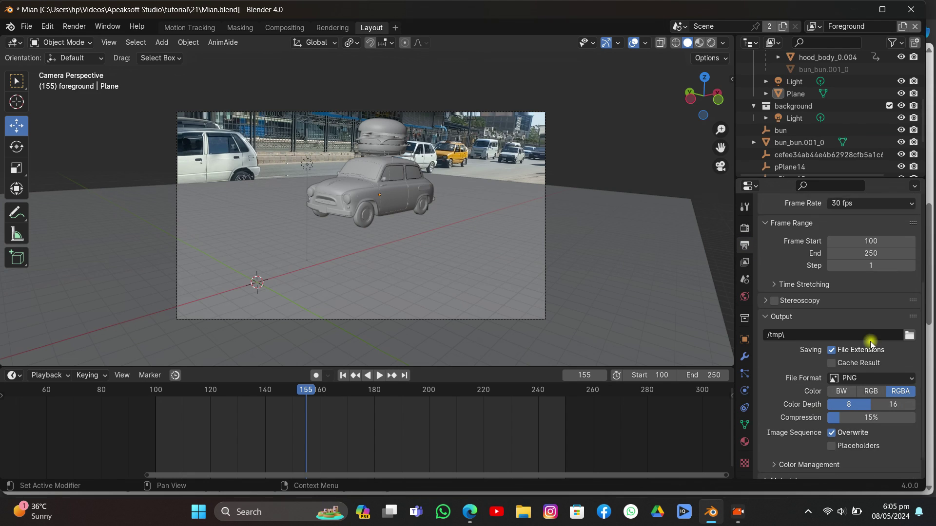
scroll(872, 343, down, 1)
click(870, 355)
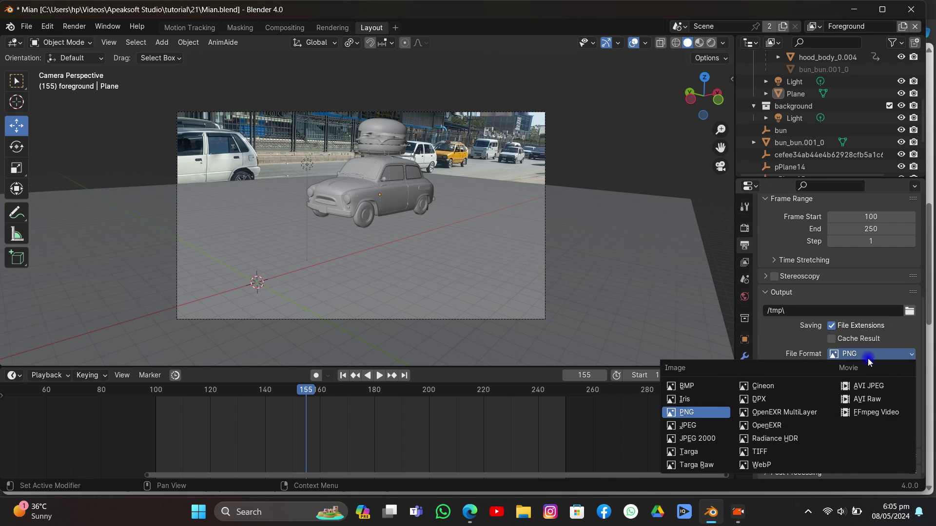
click(876, 413)
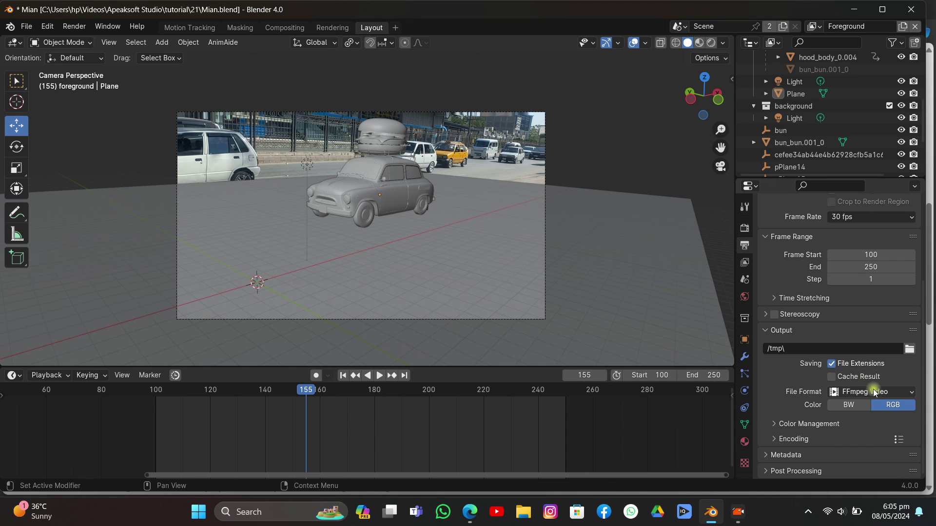
click(791, 441)
click(841, 456)
click(850, 351)
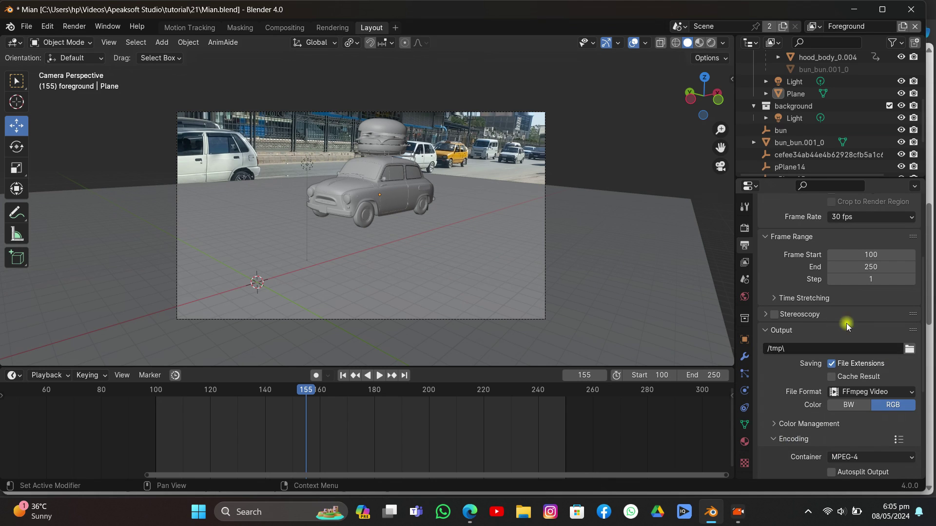
click(284, 27)
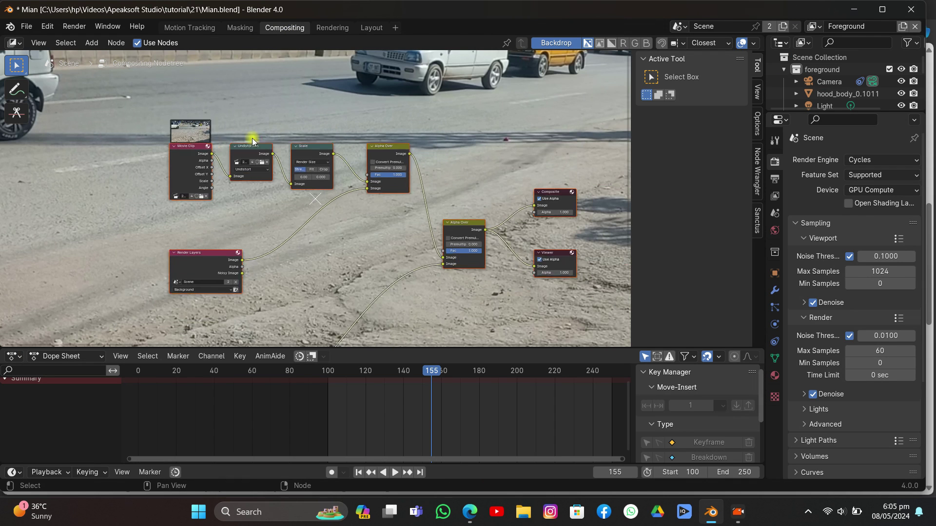
scroll(253, 138, down, 1)
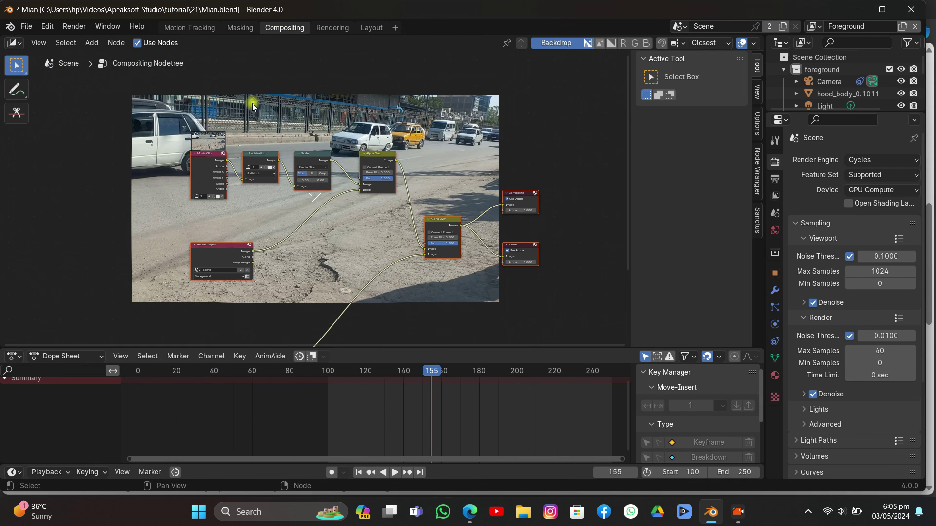
middle_drag(252, 106, 229, 87)
click(67, 27)
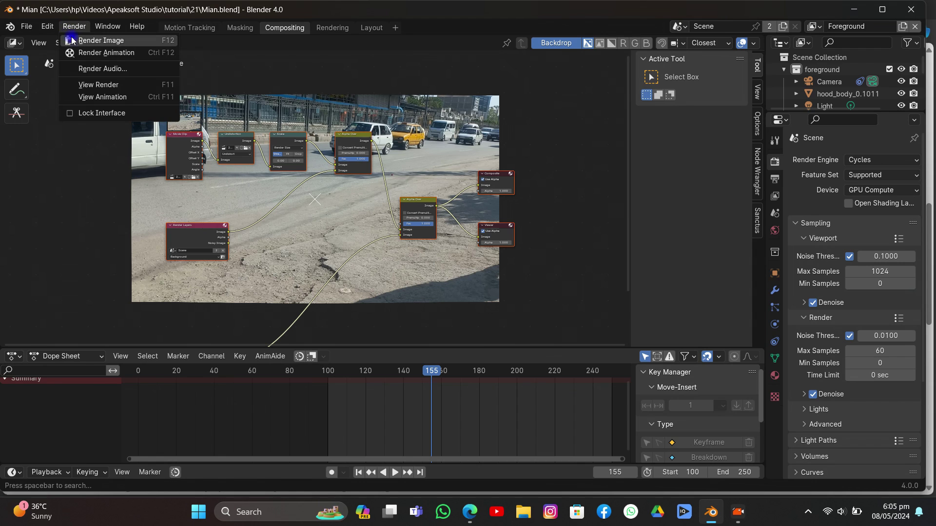
click(88, 38)
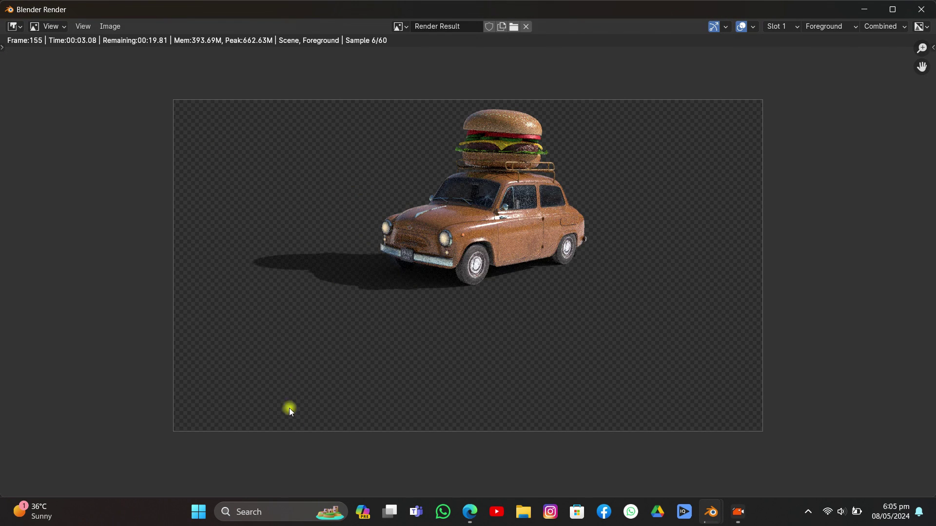
key(Escape)
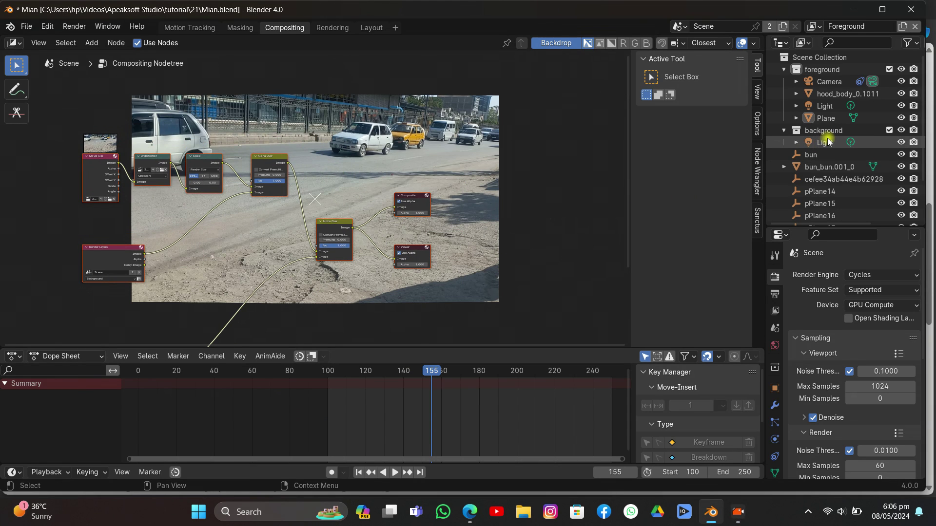
- Delete the Background view layer and the old Undistortion, Scale and Alpha Over nodes
click(822, 27)
click(773, 57)
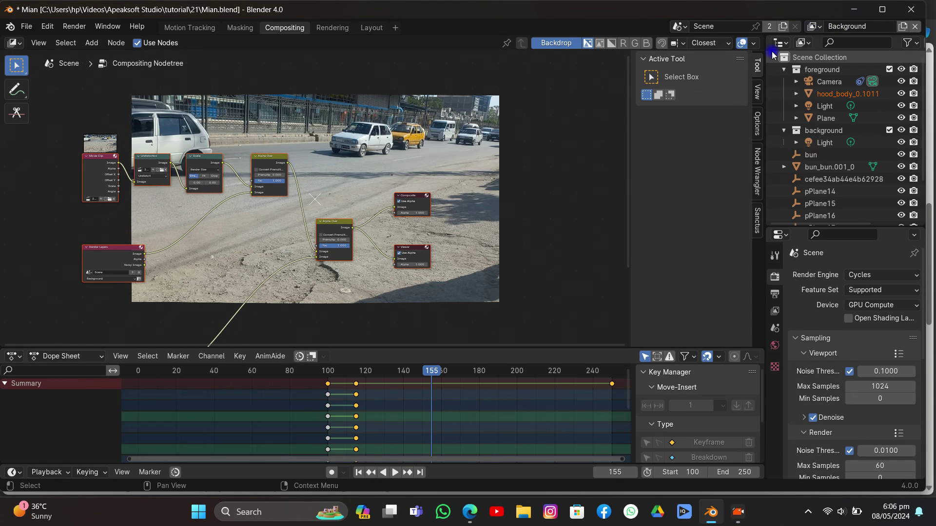
click(916, 28)
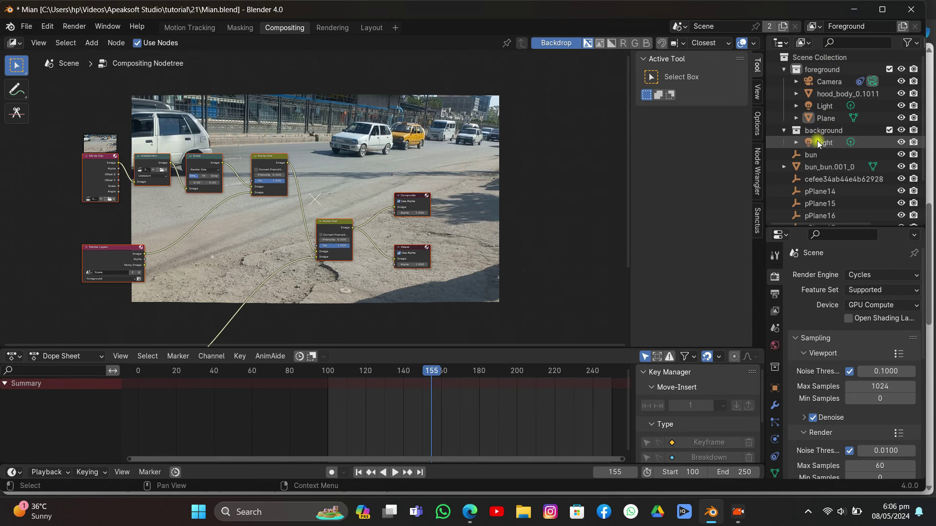
middle_drag(229, 234, 346, 199)
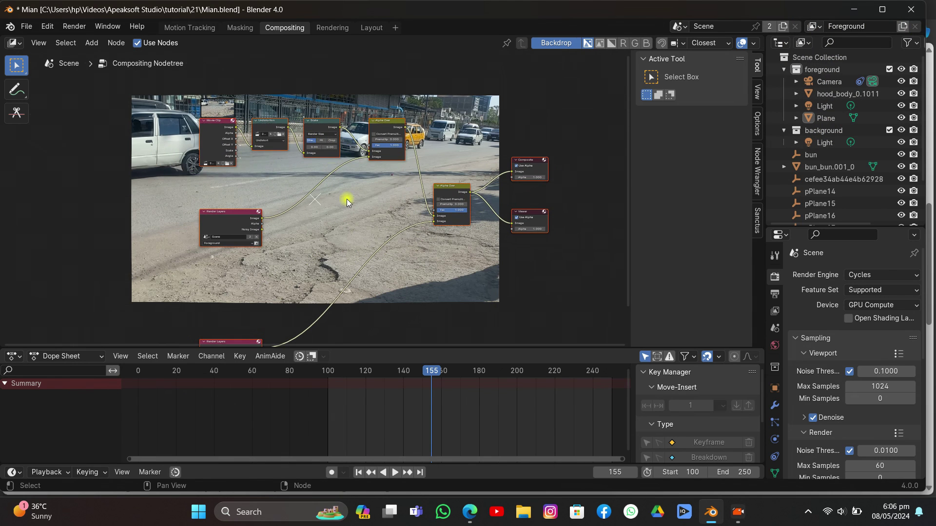
scroll(347, 194, up, 3)
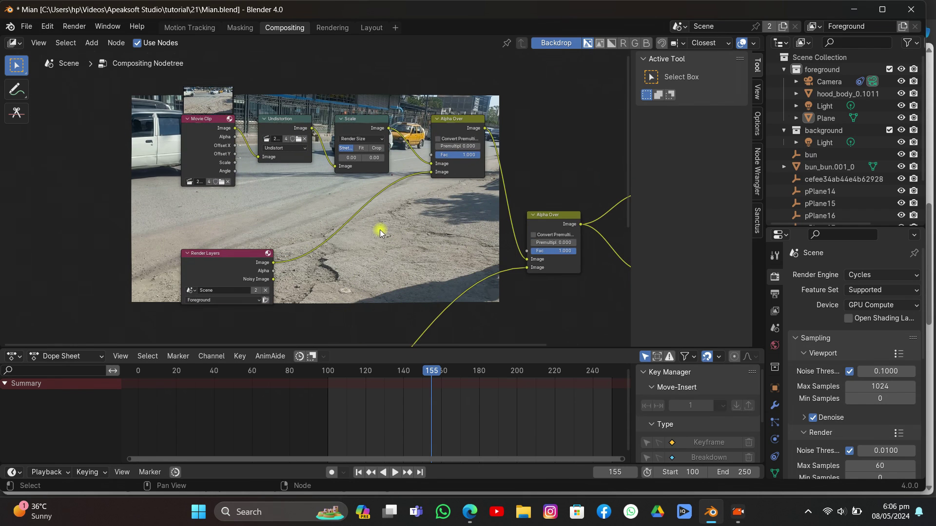
drag(218, 136, 164, 148)
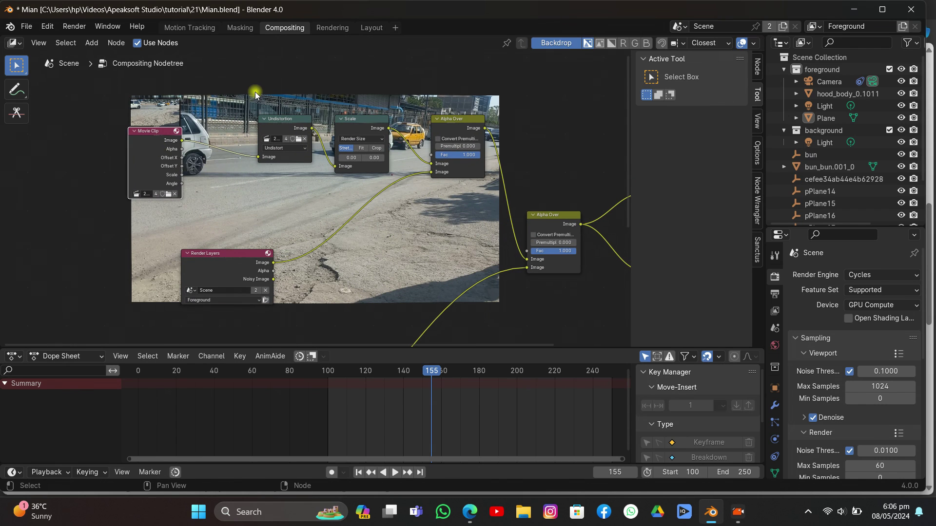
mouse_move(250, 89)
mouse_down()
mouse_move(508, 204)
mouse_move(560, 241)
mouse_up()
key(x)
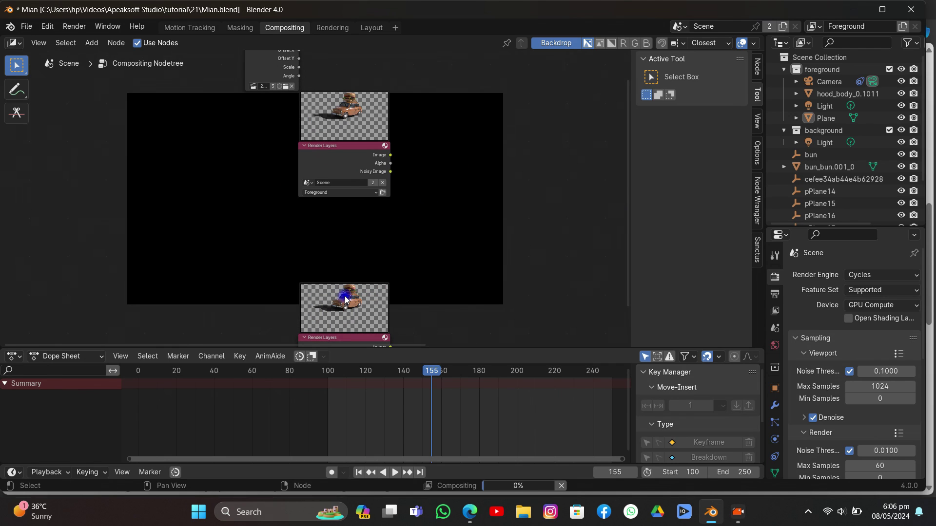
- Regroup the Render Layers, Composite and Viewer nodes closer together in the tree
drag(340, 338, 282, 233)
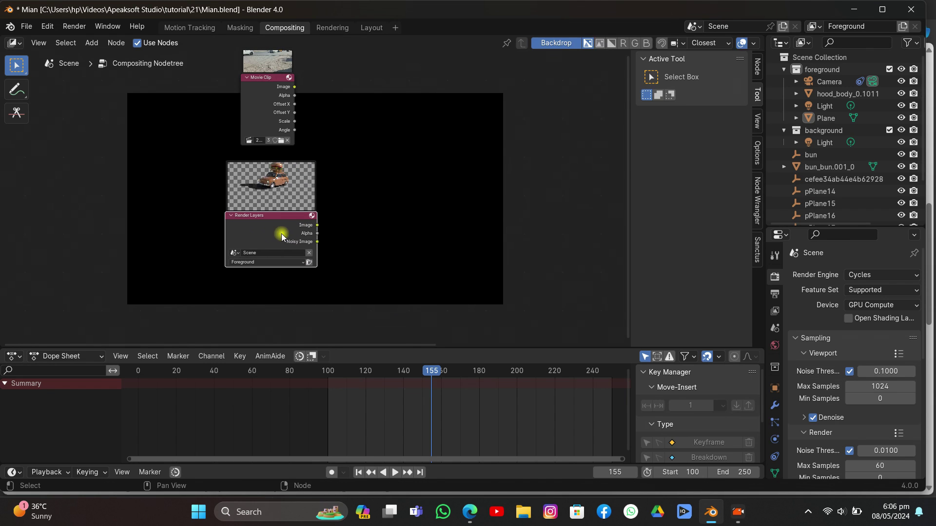
scroll(302, 224, down, 3)
middle_drag(428, 196, 376, 189)
click(551, 150)
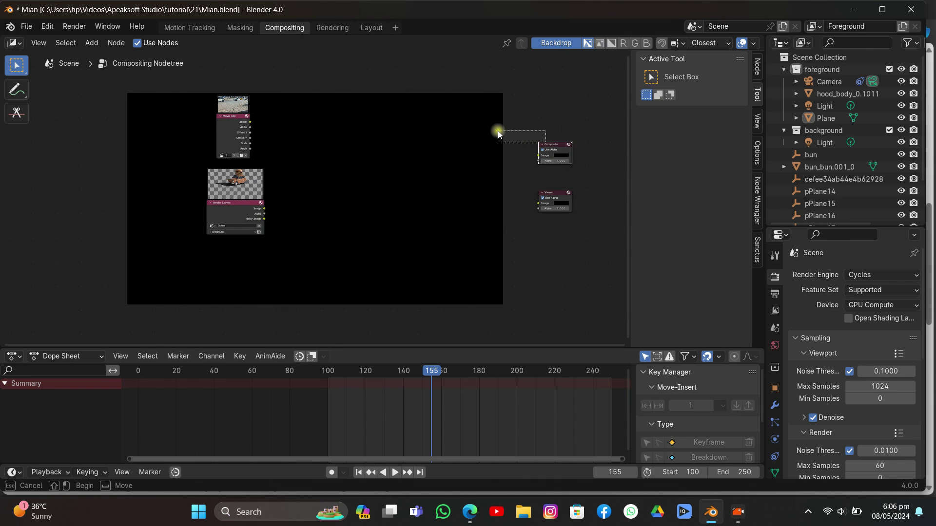
drag(521, 105, 571, 232)
drag(561, 197, 455, 195)
scroll(353, 192, up, 1)
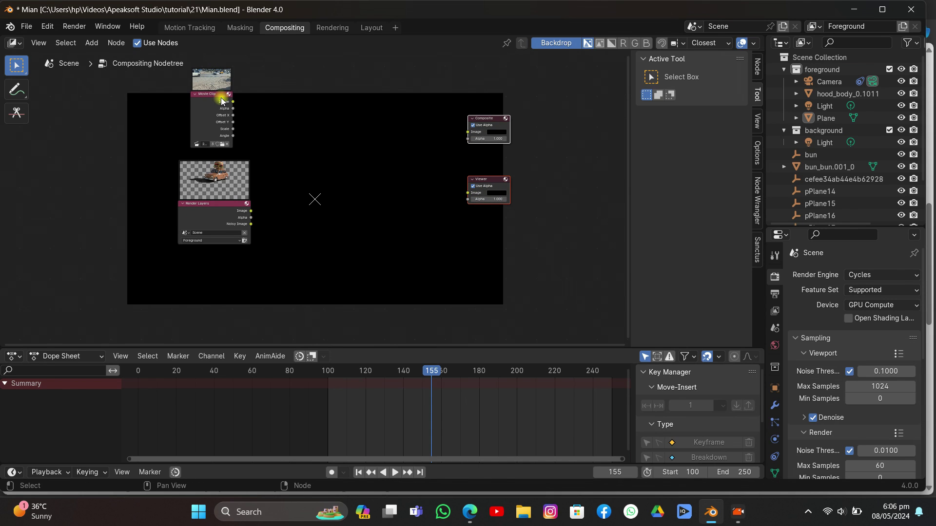
middle_drag(288, 142, 311, 160)
- Add a new Alpha Over node via the Shift+A search
key(shift+a)
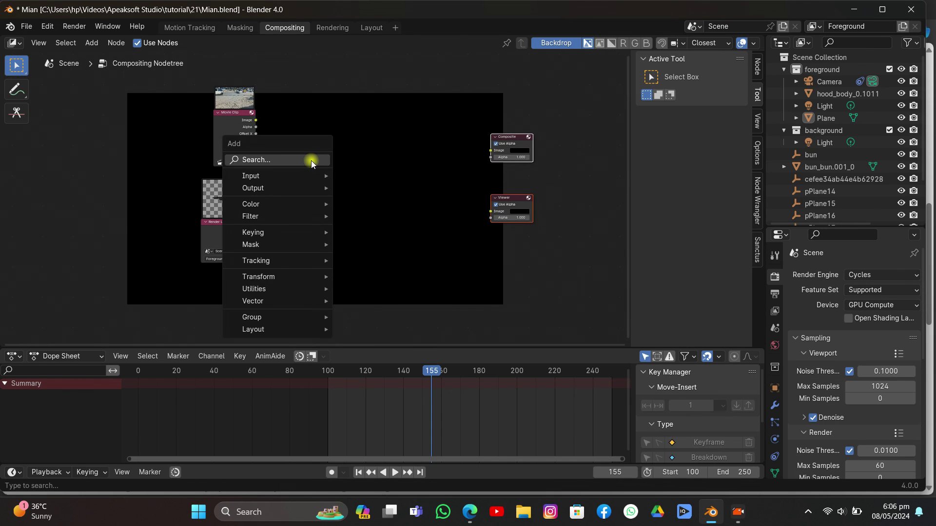
text(alph)
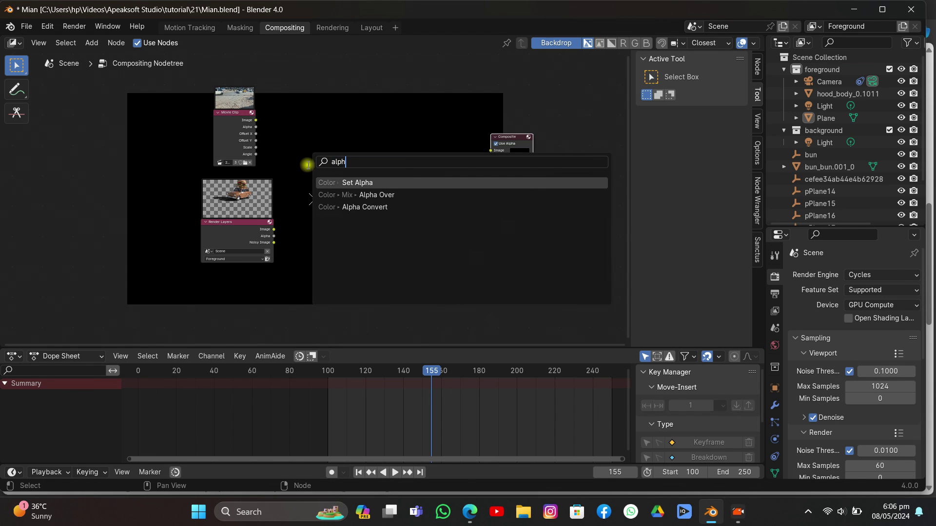
click(372, 194)
- Feed Movie Clip and Render Layers images into Alpha Over, outputting to Composite and Viewer
click(362, 159)
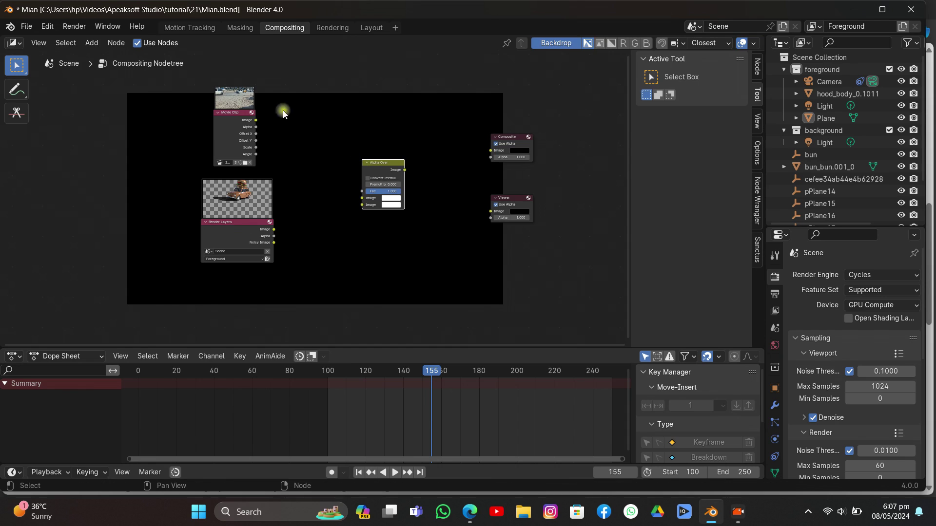
drag(255, 120, 349, 202)
drag(274, 229, 365, 205)
drag(407, 170, 491, 151)
drag(408, 170, 491, 211)
- Adjust the backdrop zoom to frame the car and burger, and expand the Motion Blur settings
scroll(410, 190, up, 1)
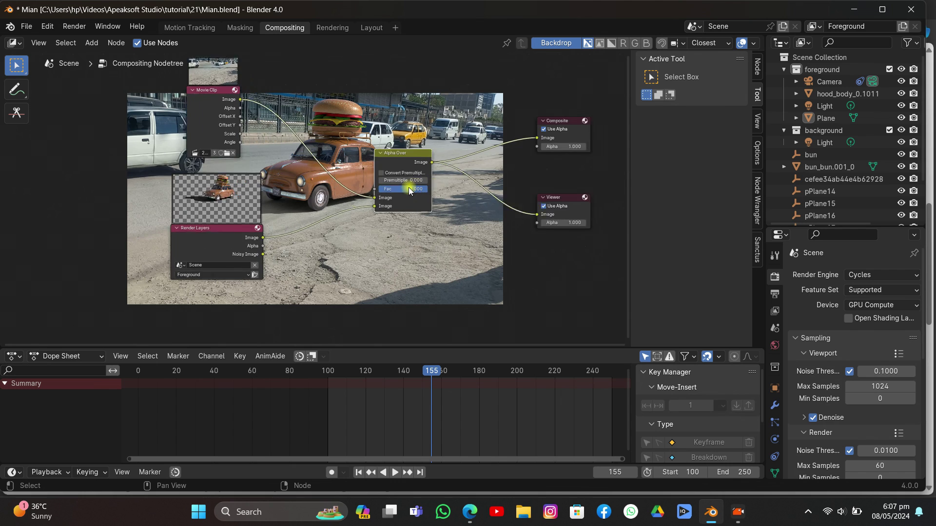
scroll(410, 190, up, 1)
middle_drag(409, 190, 222, 285)
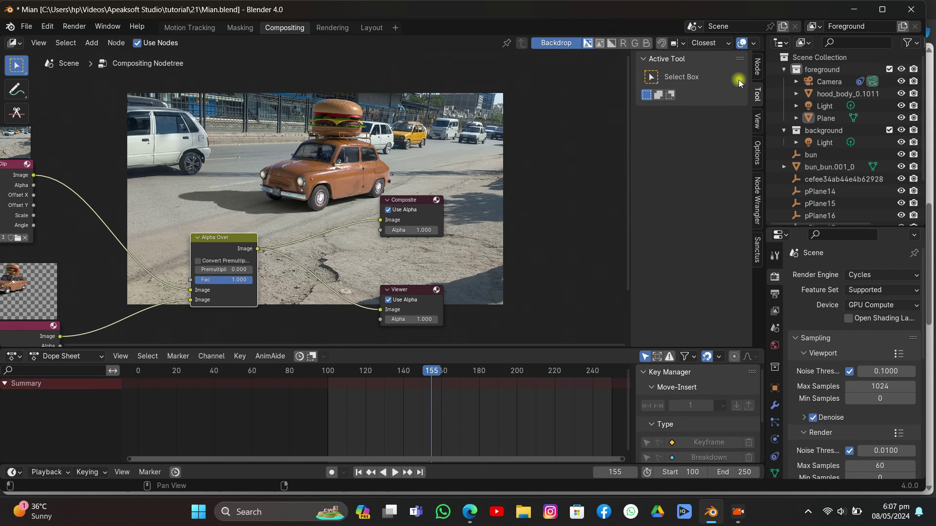
click(757, 120)
drag(713, 90, 738, 90)
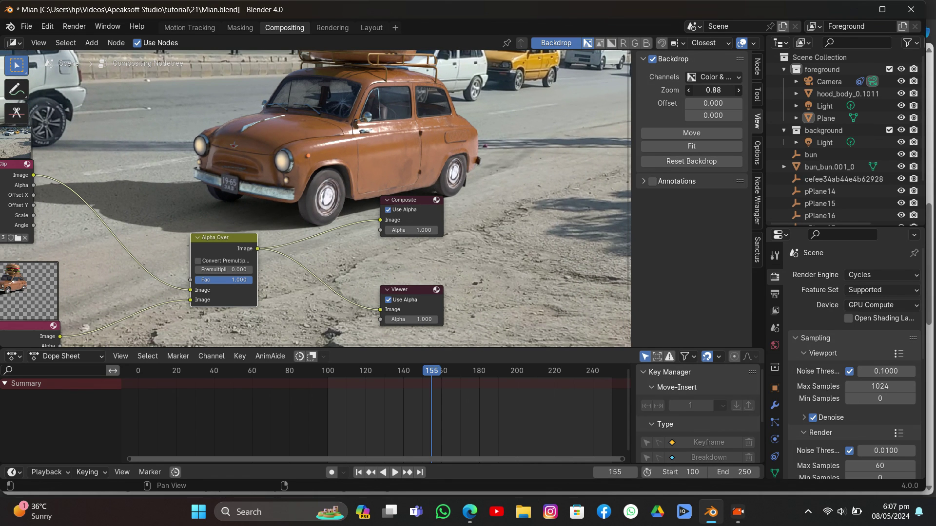
drag(738, 90, 729, 90)
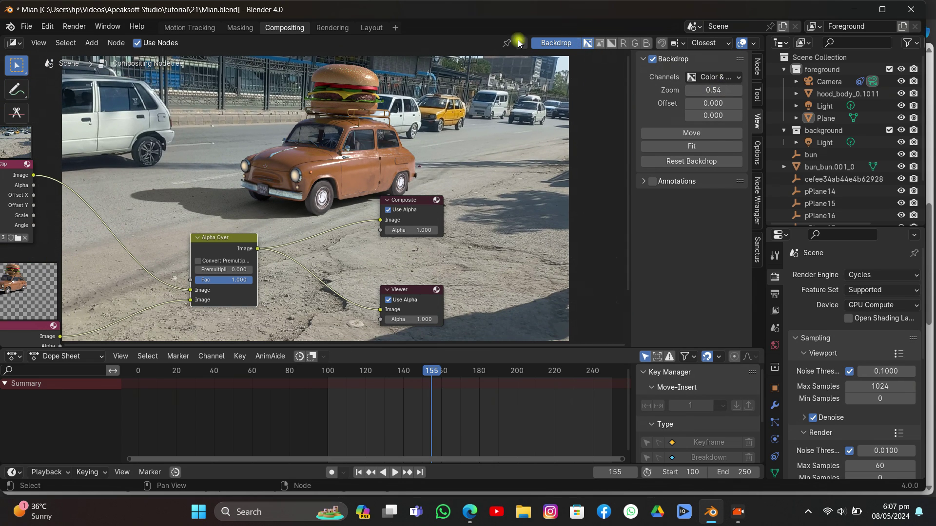
middle_drag(449, 130, 383, 226)
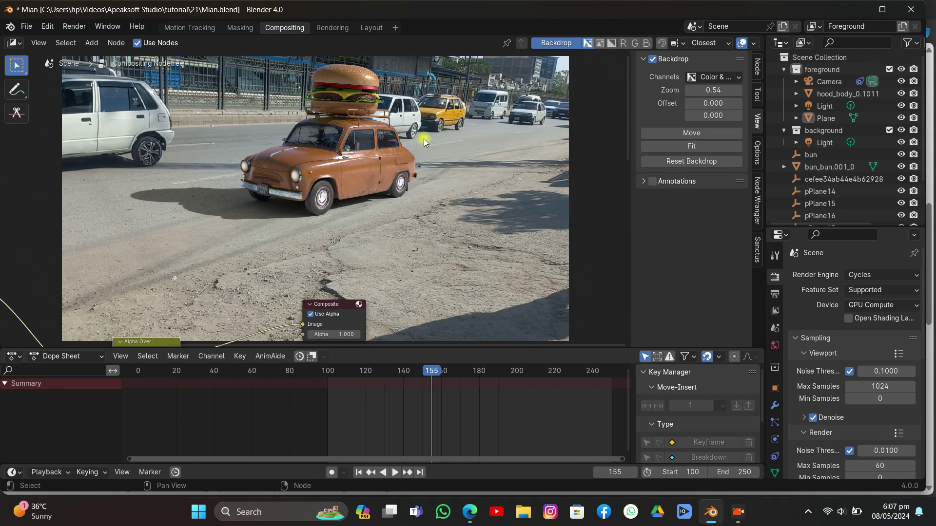
scroll(423, 138, down, 2)
scroll(822, 312, down, 10)
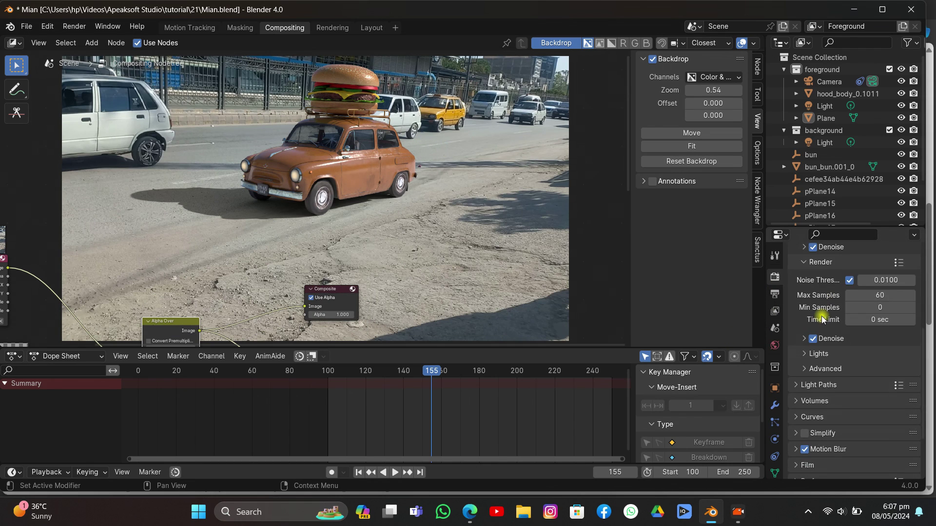
click(792, 376)
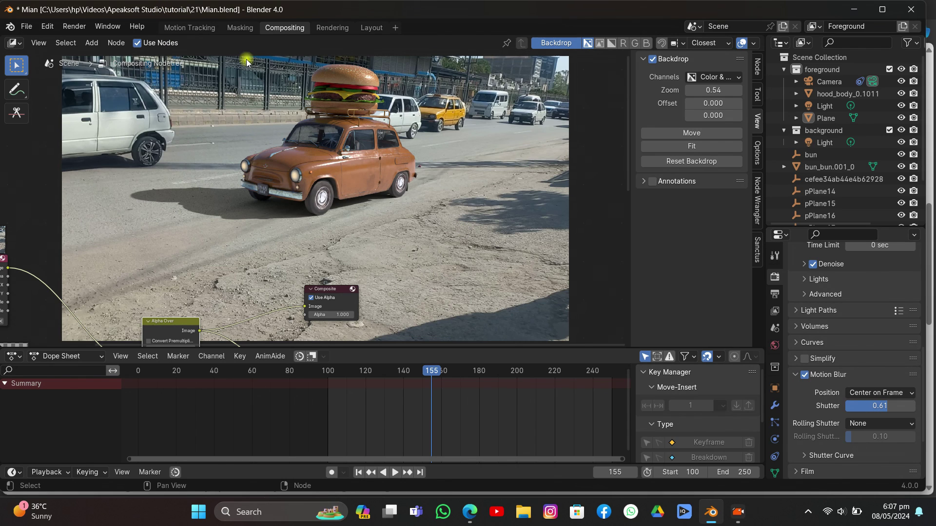
drag(714, 90, 775, 90)
drag(713, 90, 644, 90)
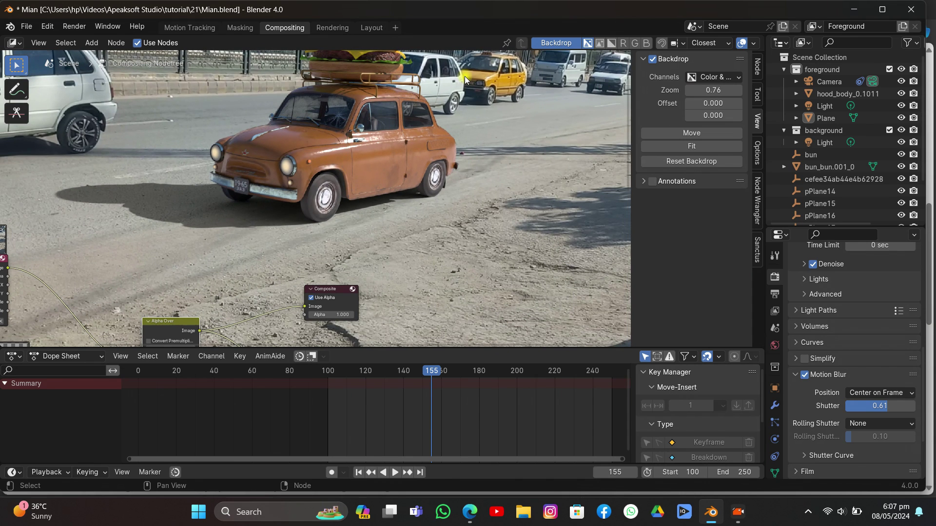